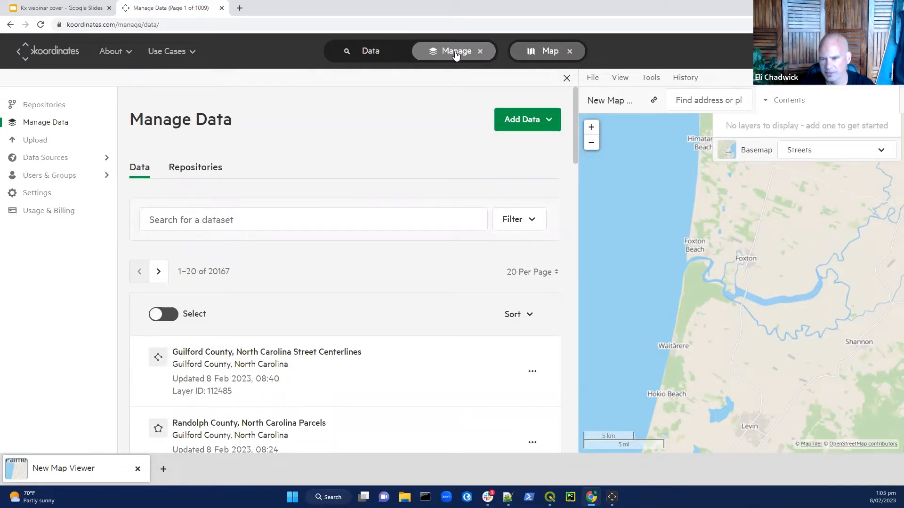
Switch from data management to the Data catalogue and close the map so the catalogue fills the window
left_click(369, 51)
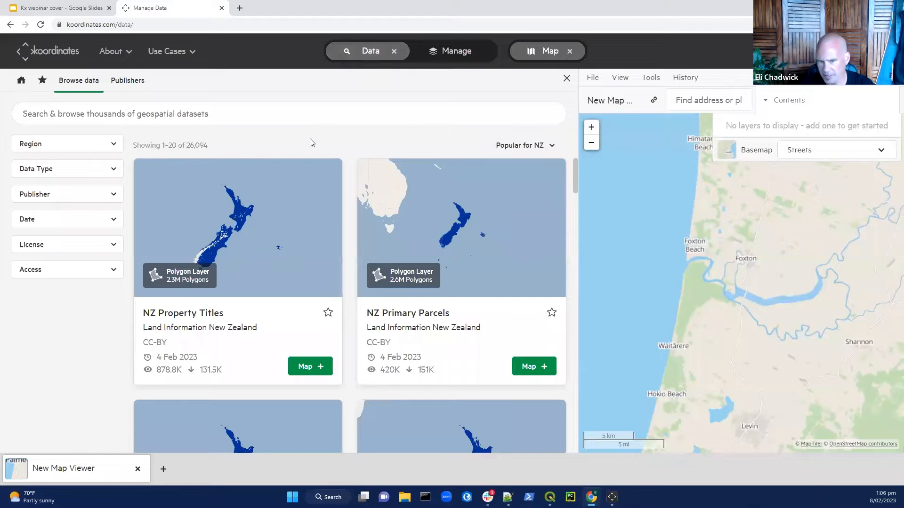
left_click(569, 52)
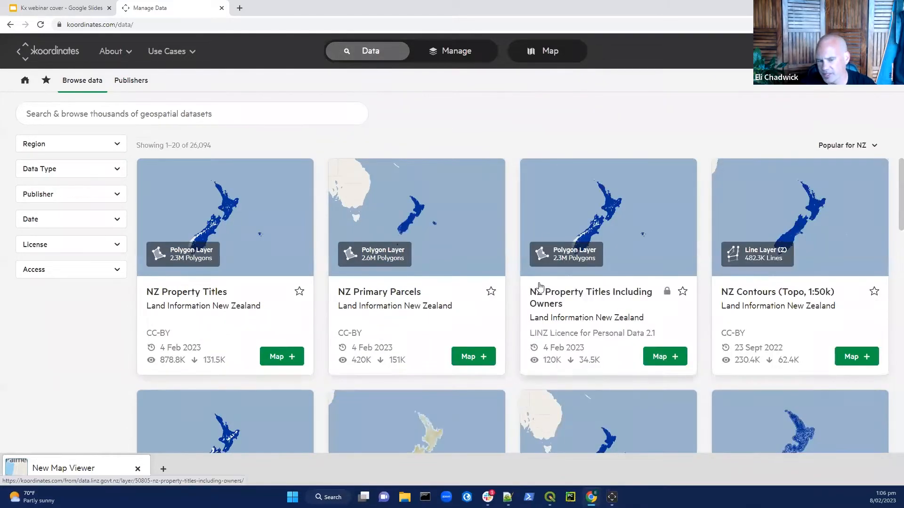
Reopen the map beside the catalogue, adjust the split to give the catalogue about three quarters of the width, and close the map
left_click(541, 51)
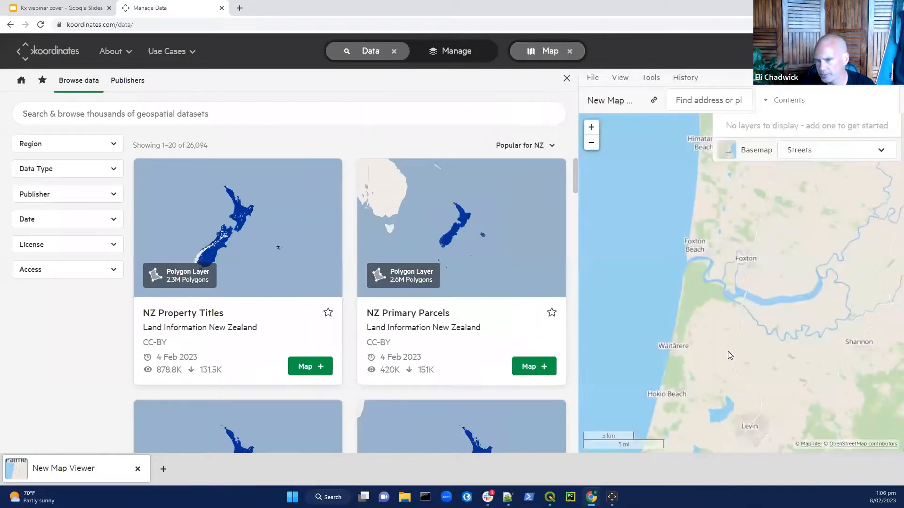
left_click_drag(579, 226, 233, 245)
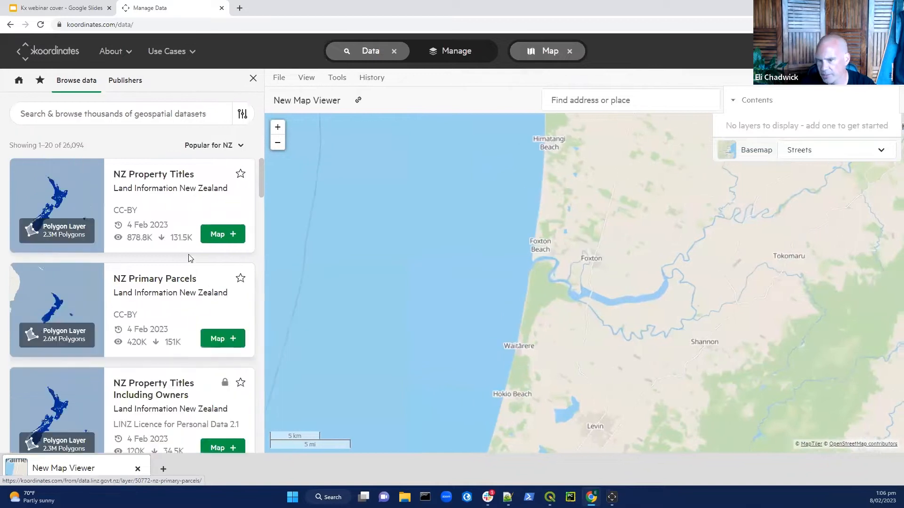
left_click_drag(609, 281, 659, 289)
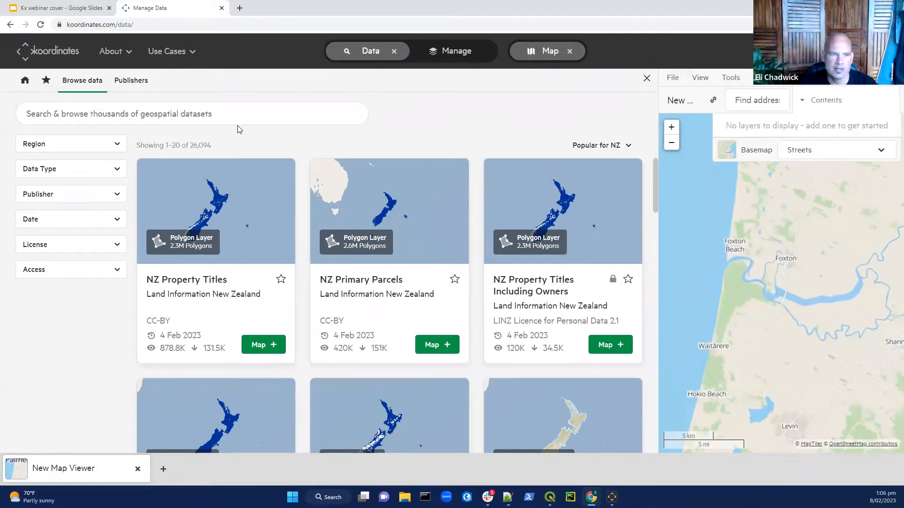
left_click(570, 51)
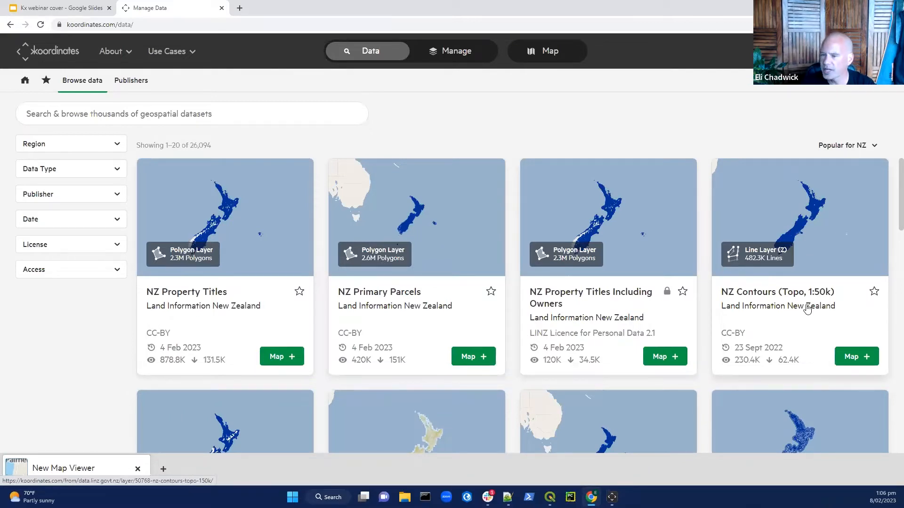
Open the details of the NZ Contours (Topo, 1:50k) dataset and expand its full description
left_click(820, 252)
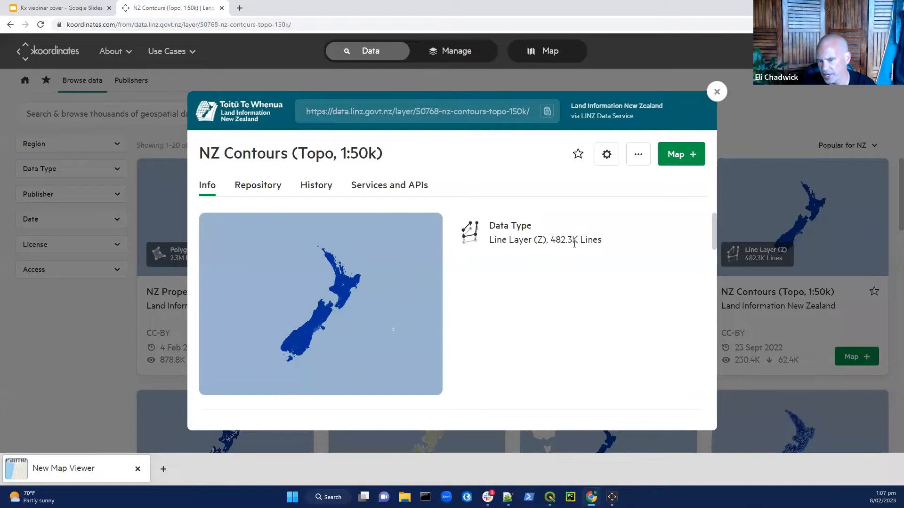
scroll(573, 259, "down", 3)
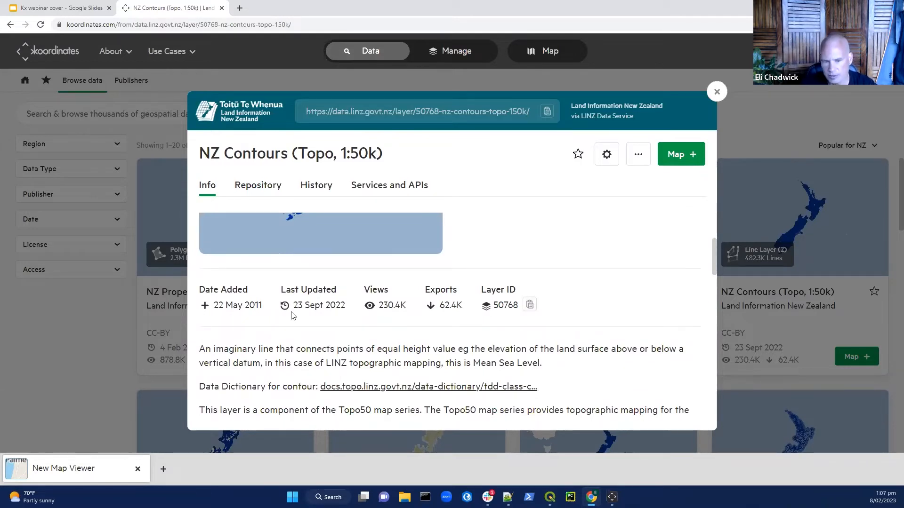
scroll(594, 312, "down", 2)
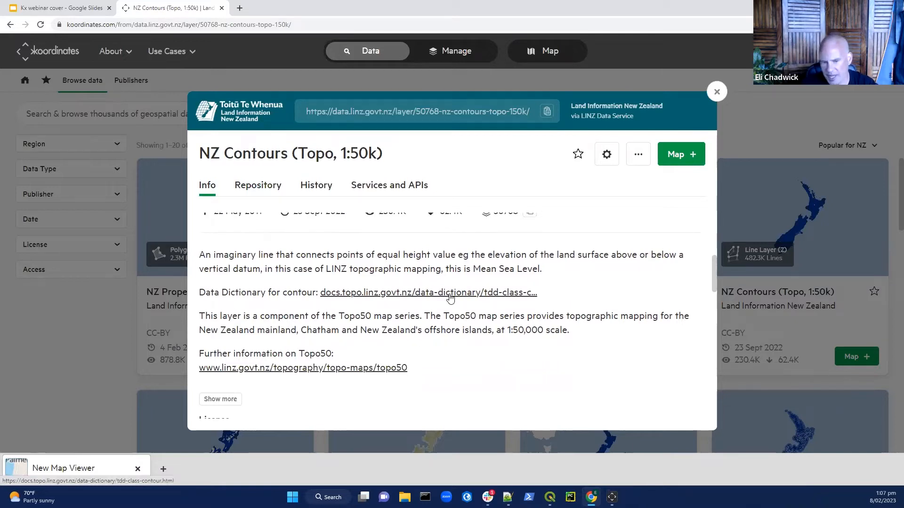
scroll(523, 312, "down", 1)
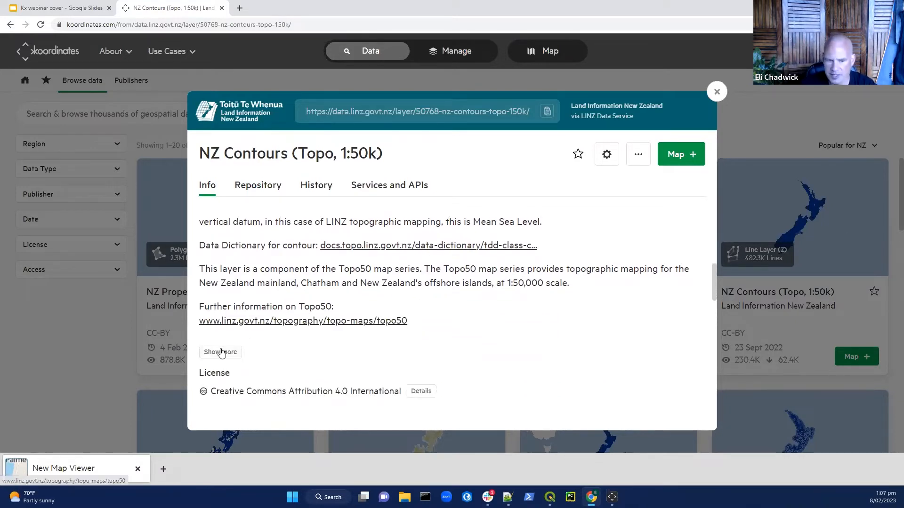
left_click(221, 352)
Show the Creative Commons license details of the contours dataset
scroll(454, 297, "down", 2)
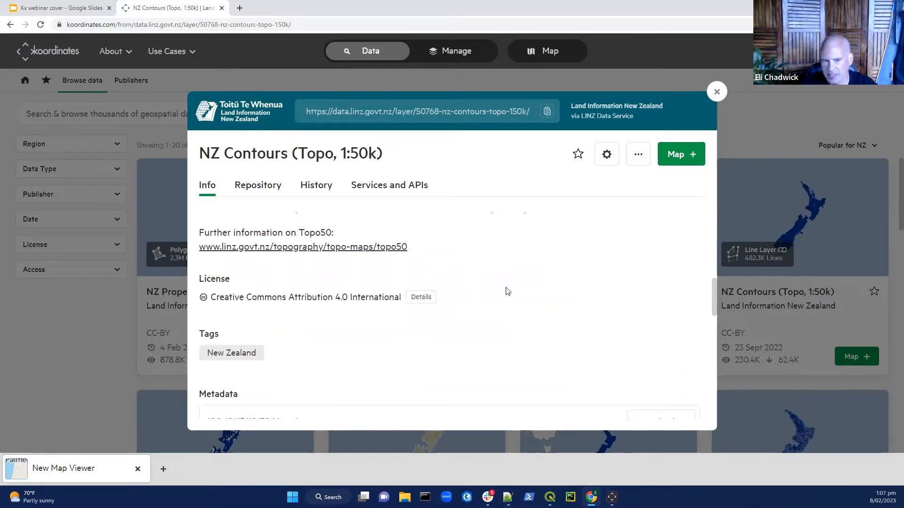
scroll(506, 291, "down", 1)
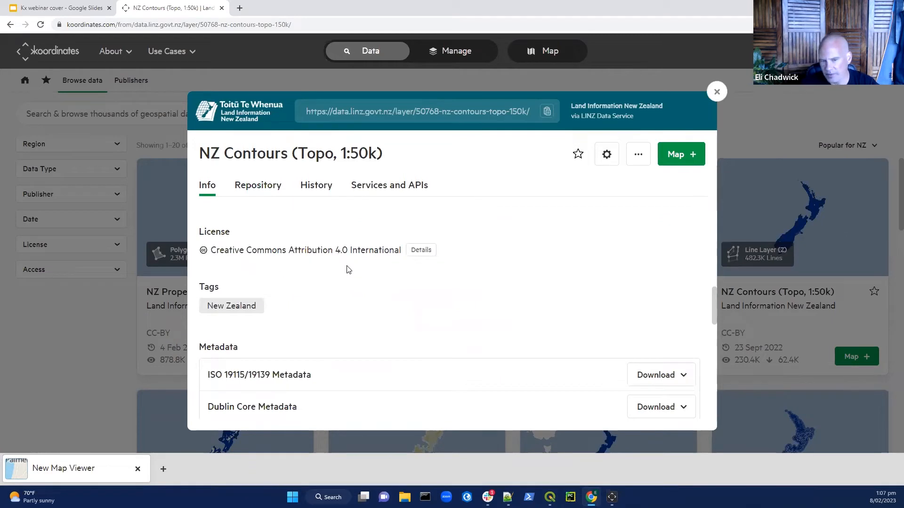
left_click(420, 252)
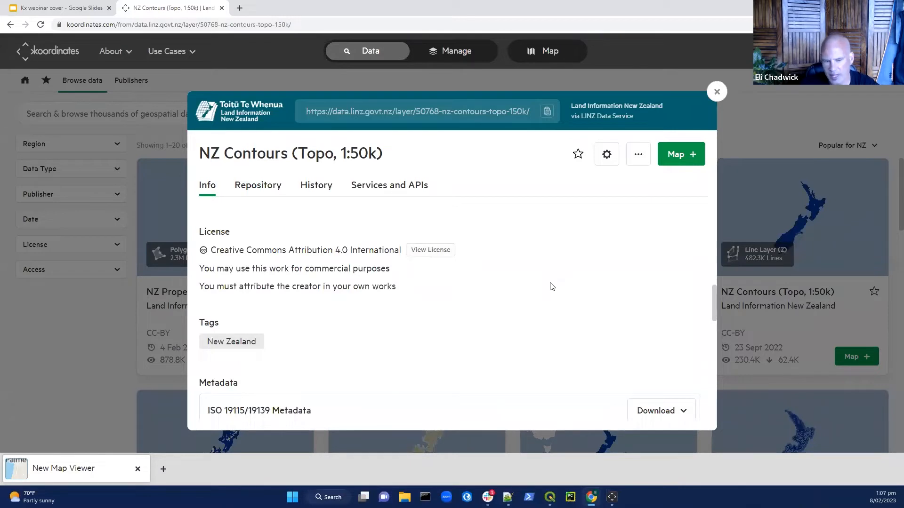
Check the download formats offered for the dataset's ISO 19115/19139 metadata without downloading a file
scroll(535, 286, "down", 1)
scroll(533, 285, "down", 3)
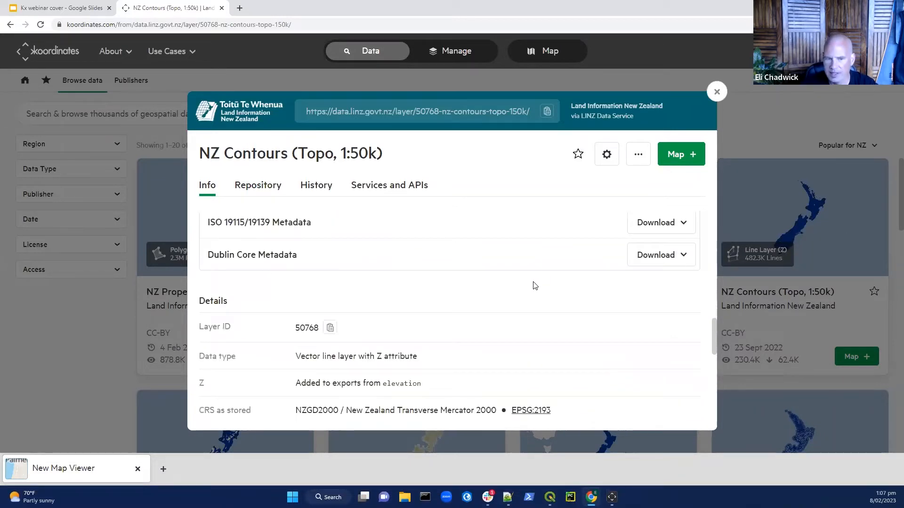
scroll(532, 284, "up", 1)
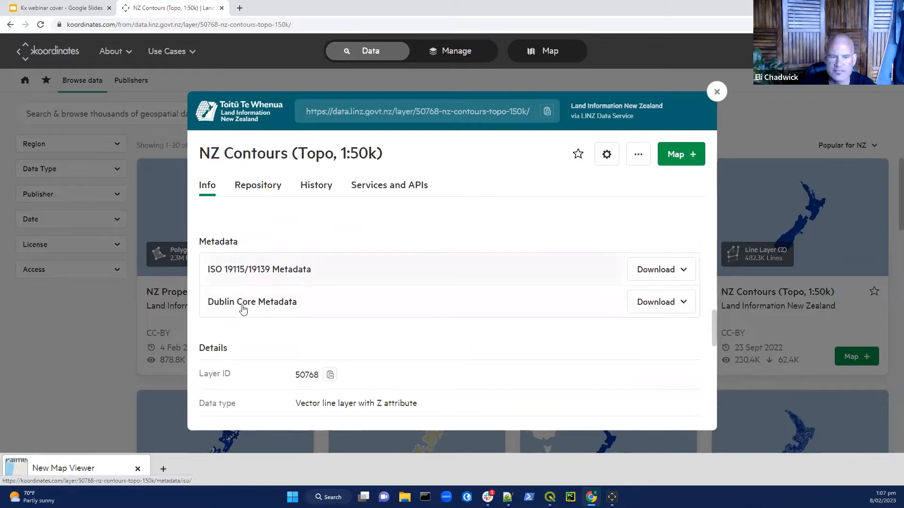
left_click(683, 273)
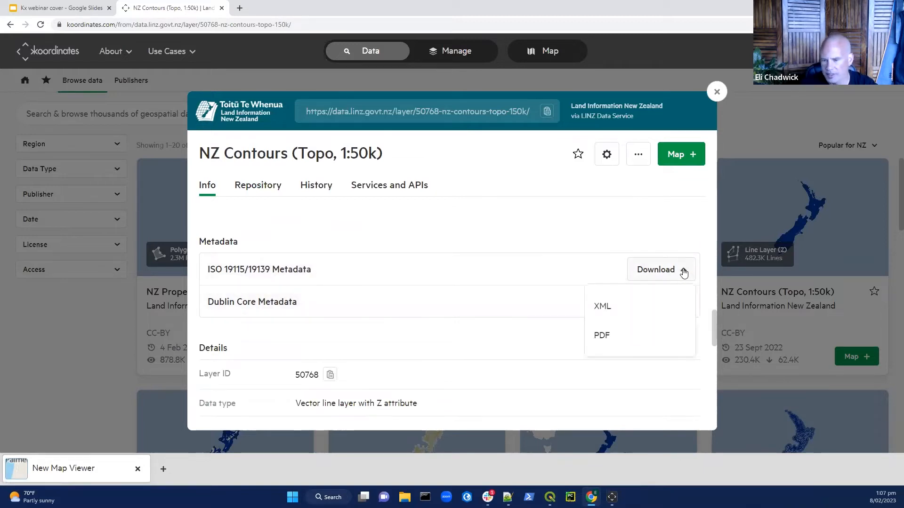
left_click(684, 273)
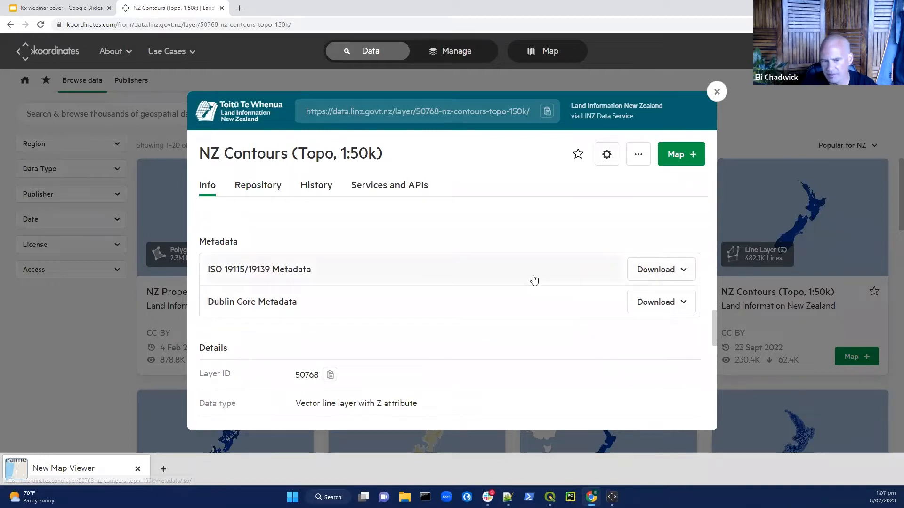
Copy the dataset's layer ID to the clipboard and expand its full attribute list
scroll(534, 281, "down", 3)
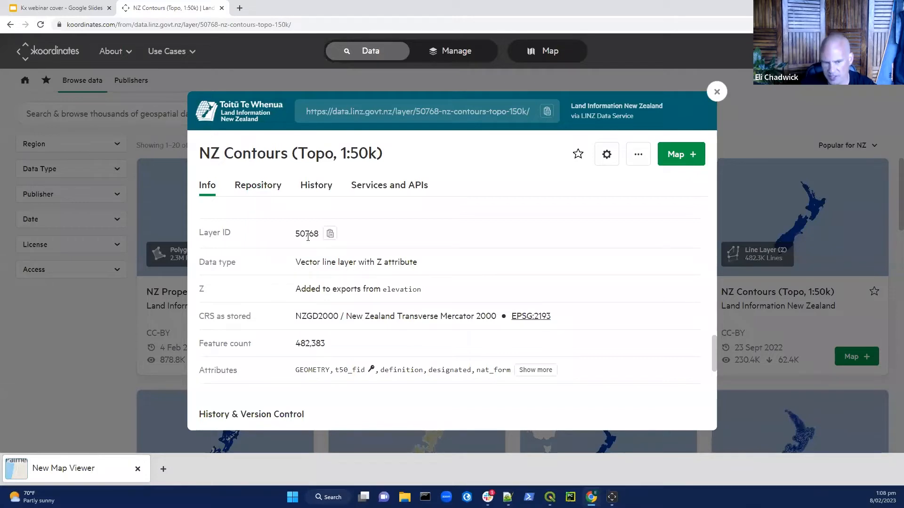
left_click(330, 233)
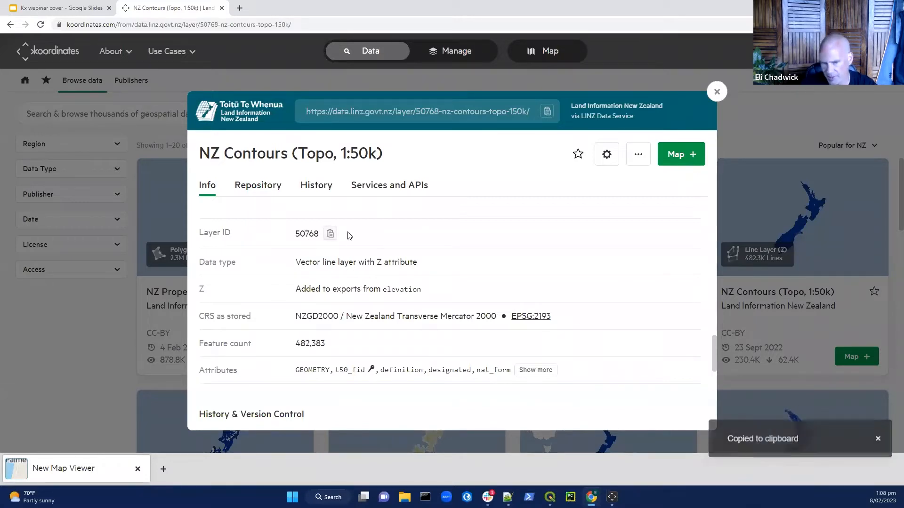
scroll(461, 273, "down", 1)
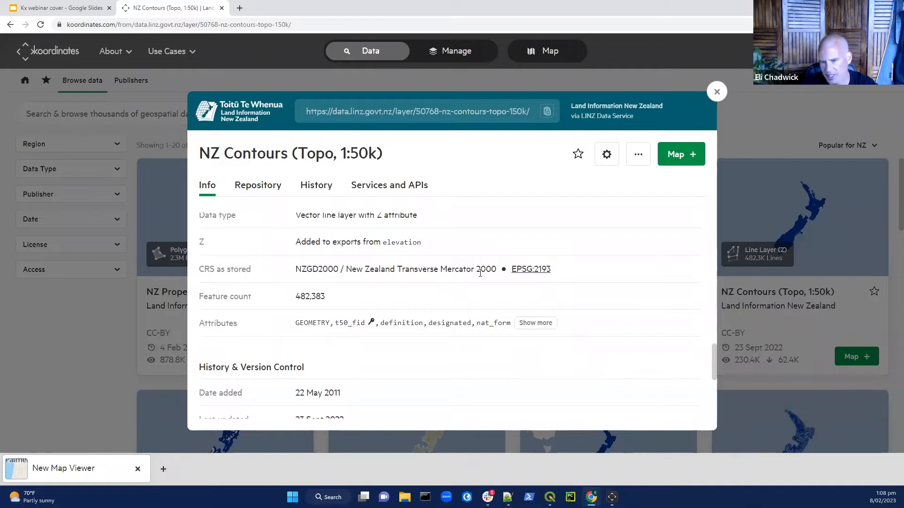
scroll(459, 294, "down", 1)
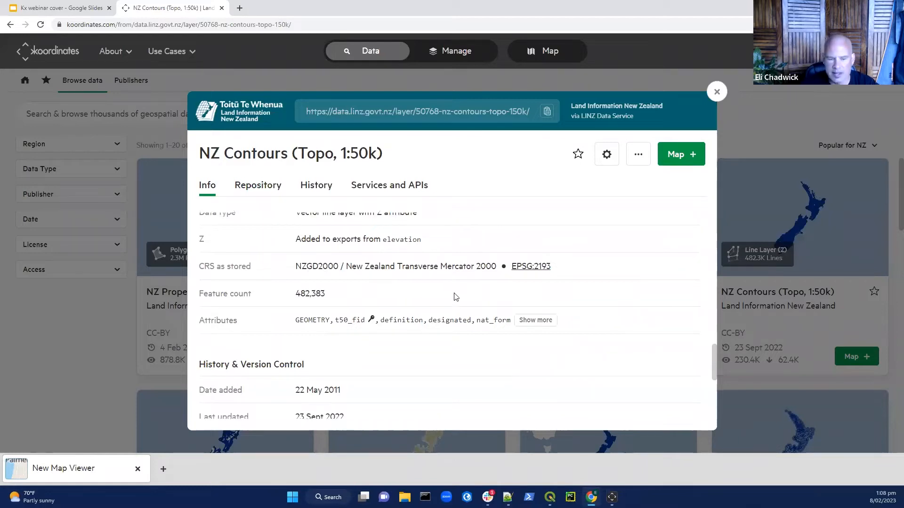
left_click(539, 278)
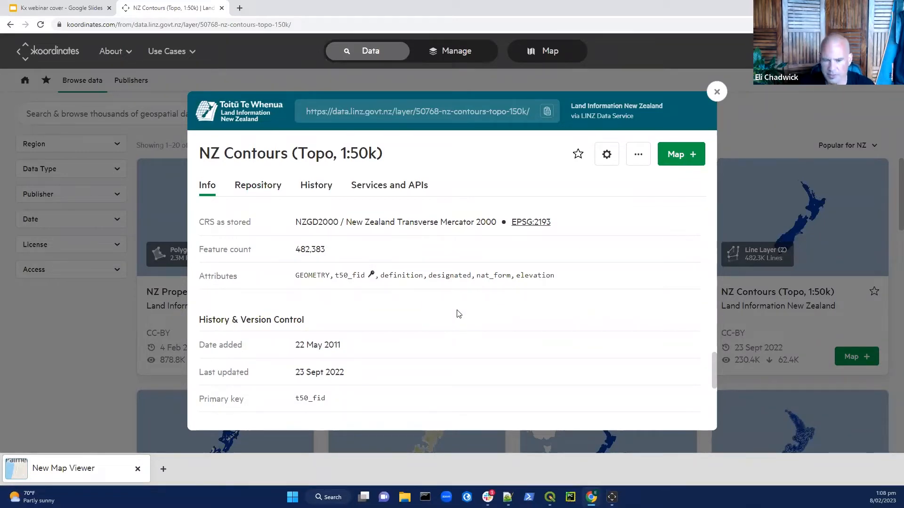
Examine the dataset's history and version control information and its data sample table
scroll(526, 337, "down", 1)
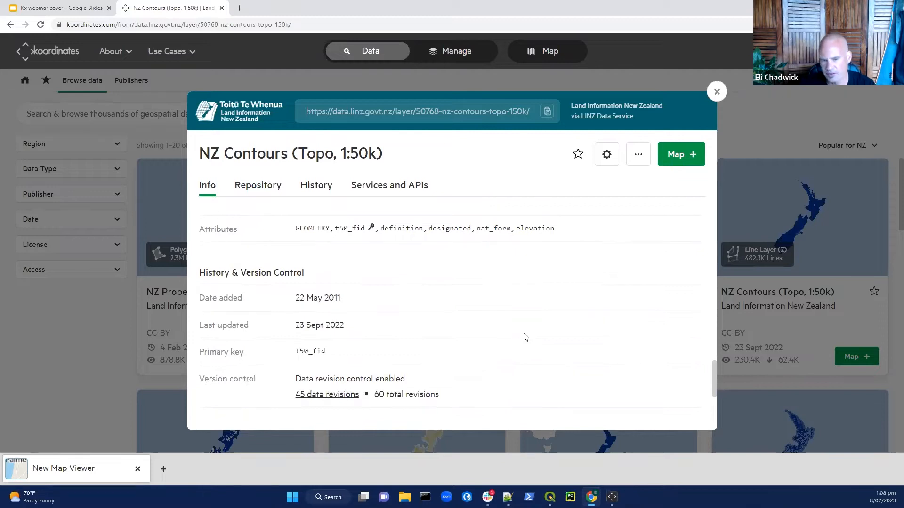
scroll(527, 337, "down", 1)
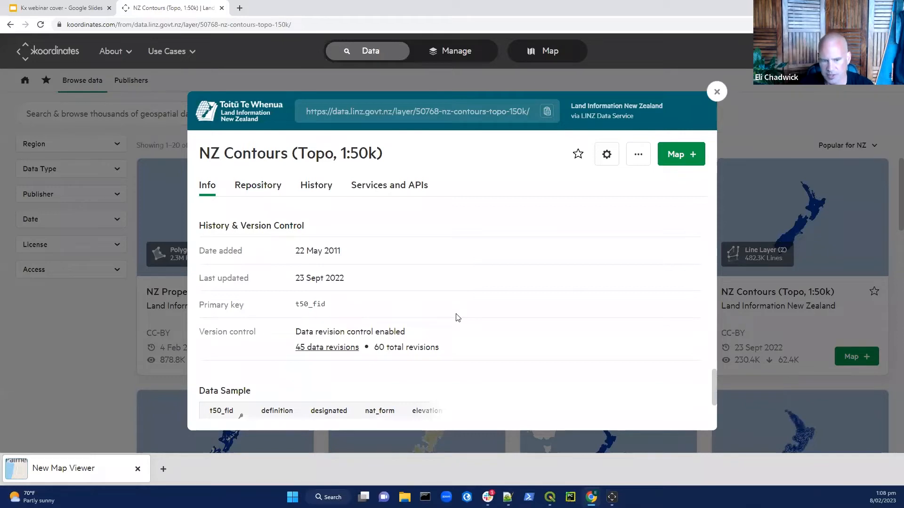
scroll(505, 317, "down", 2)
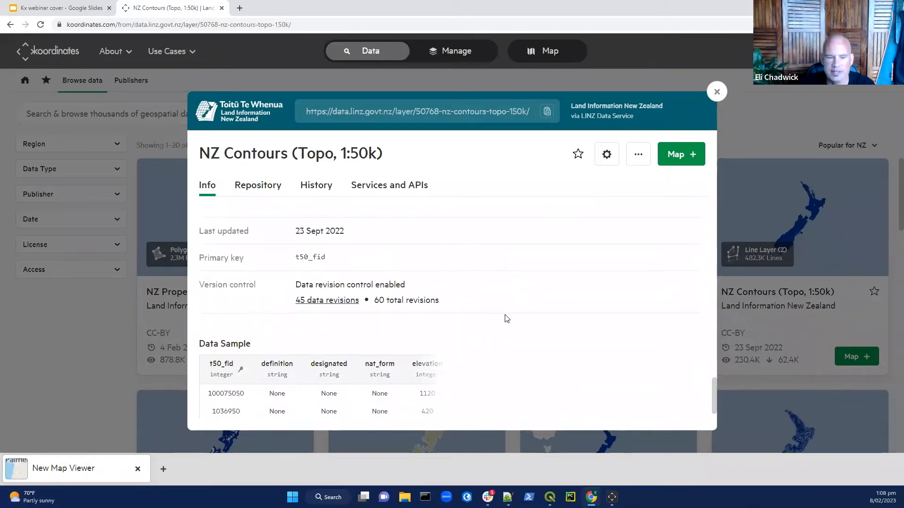
left_click(431, 413)
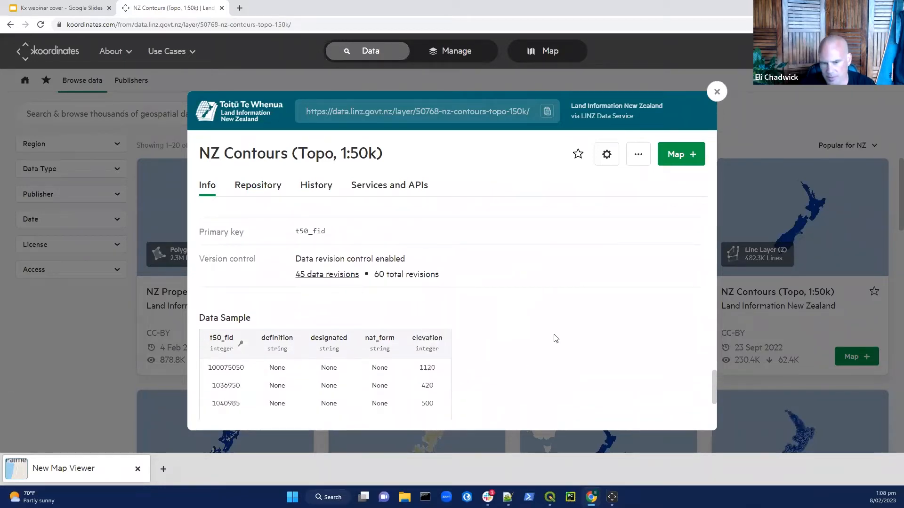
scroll(556, 338, "down", 1)
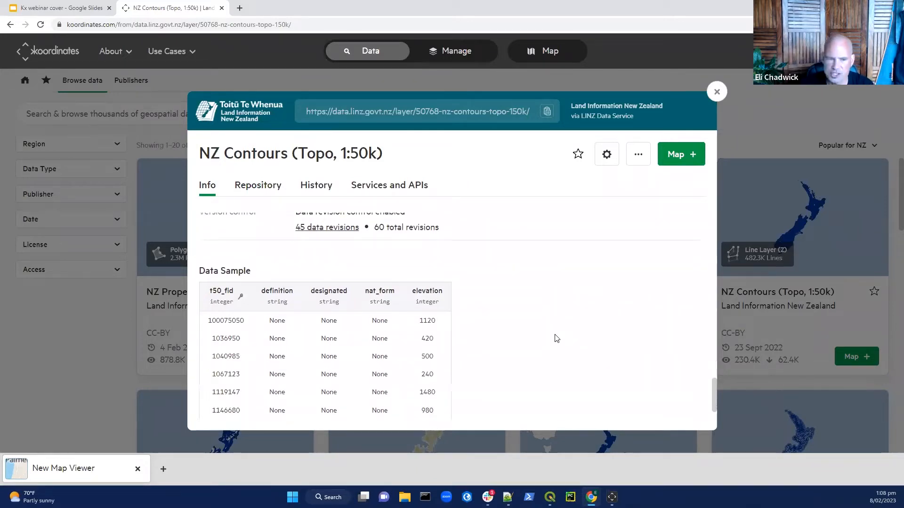
scroll(477, 325, "down", 1)
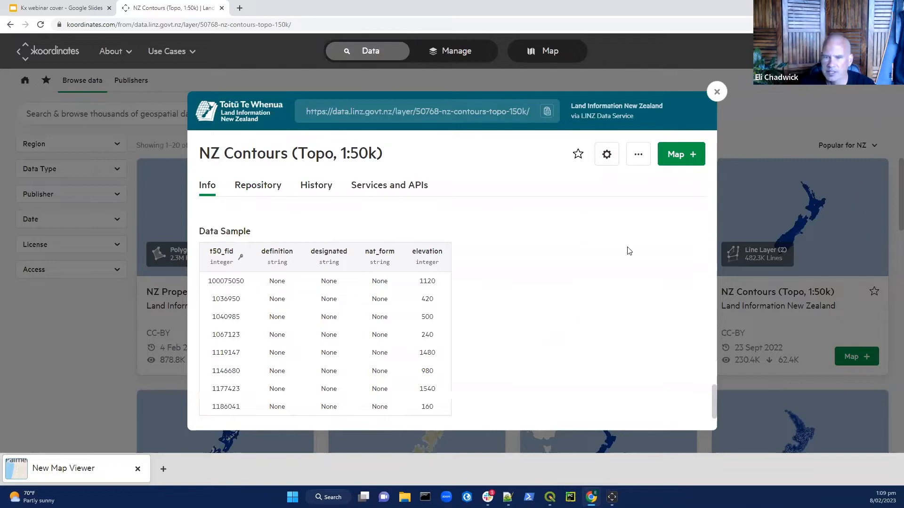
Add the NZ Contours (Topo, 1:50k) layer to the map and show the map on its own without the catalogue
left_click(677, 153)
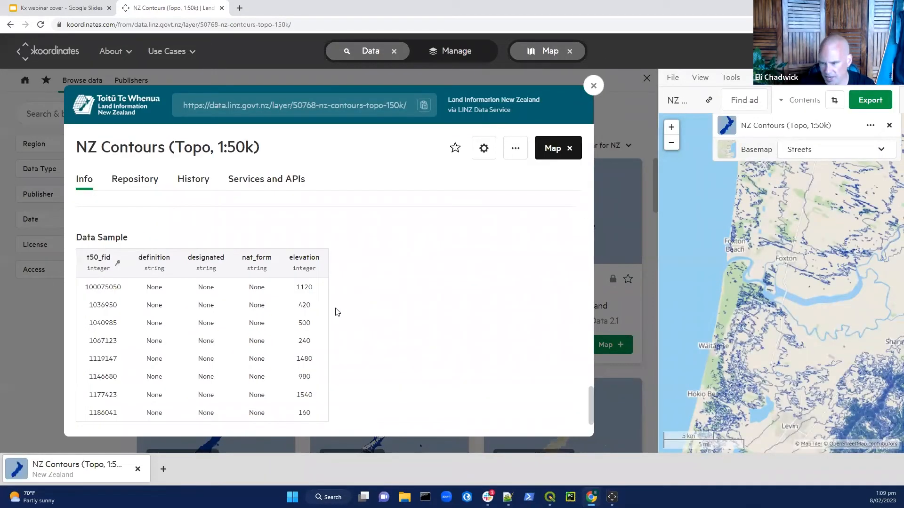
left_click(585, 92)
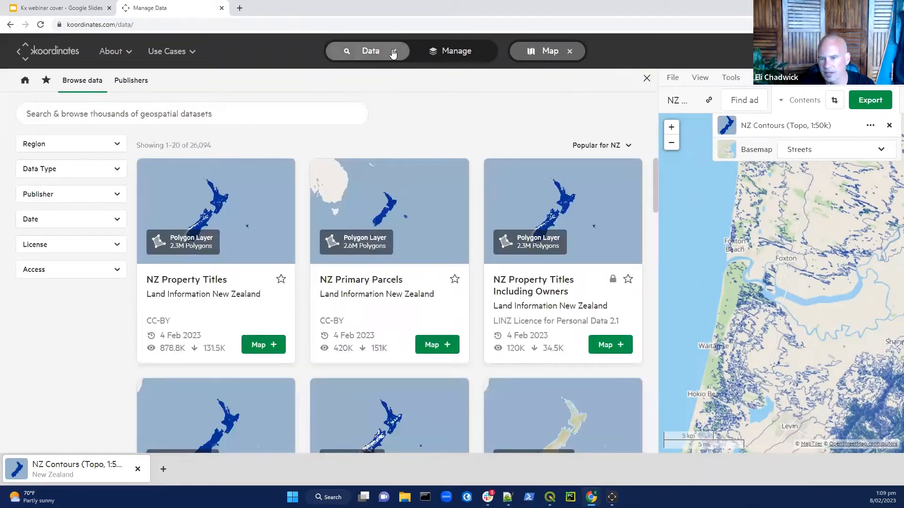
left_click(393, 53)
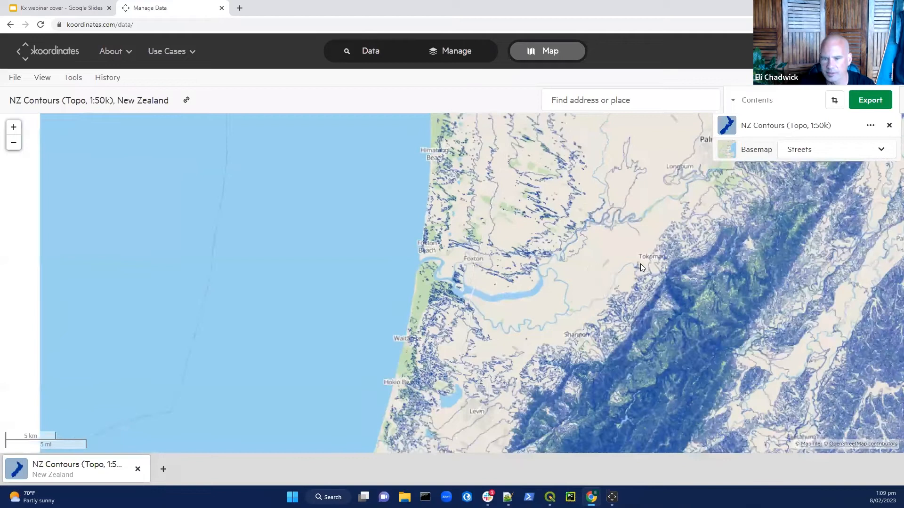
Query the contour features on the mountain south of New Plymouth and move the results window over the sea, clear of the land
scroll(640, 263, "down", 5)
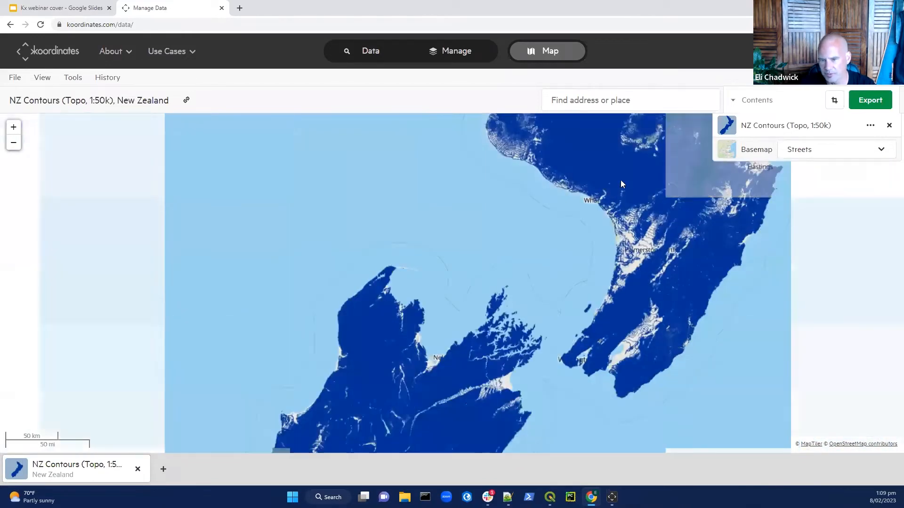
left_click_drag(621, 183, 577, 281)
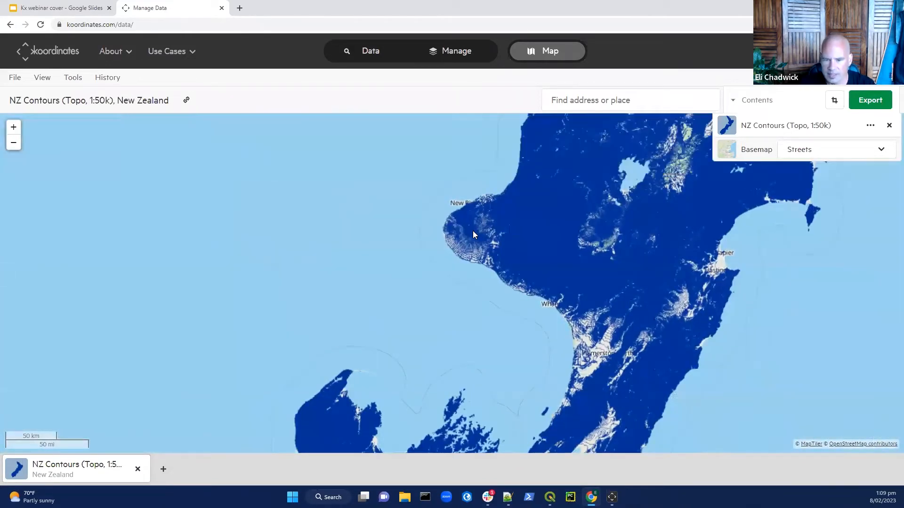
left_click(473, 230)
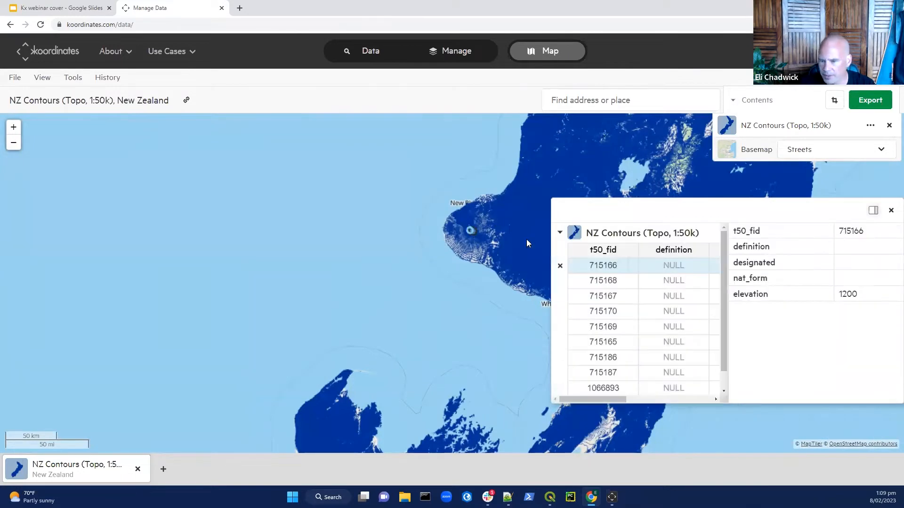
left_click_drag(636, 223, 313, 203)
scroll(465, 228, "up", 3)
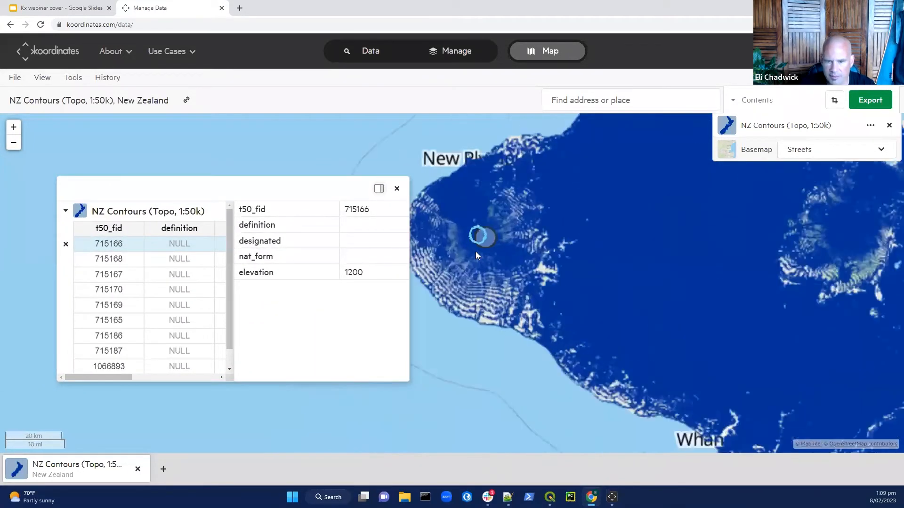
Inspect the attributes of the queried contours 715168, 715167, 715170 and 715187, and close the query results
scroll(489, 253, "up", 2)
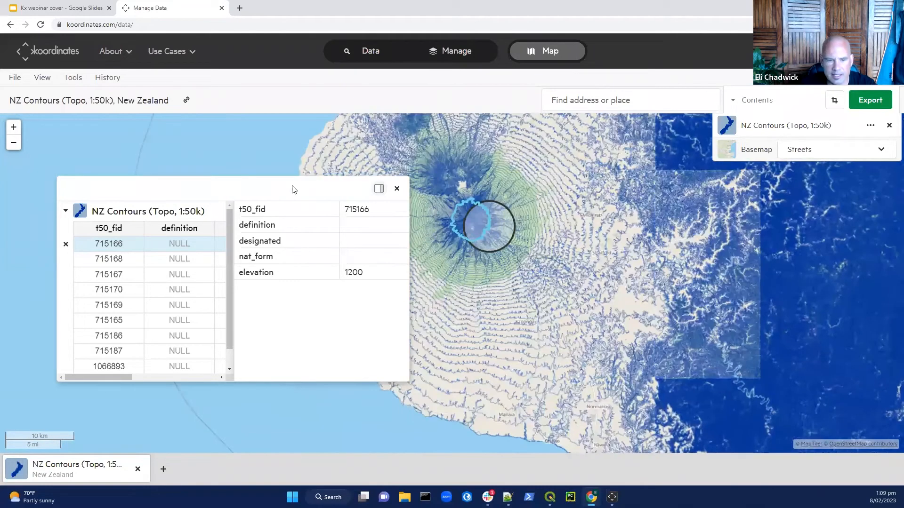
left_click_drag(286, 188, 249, 154)
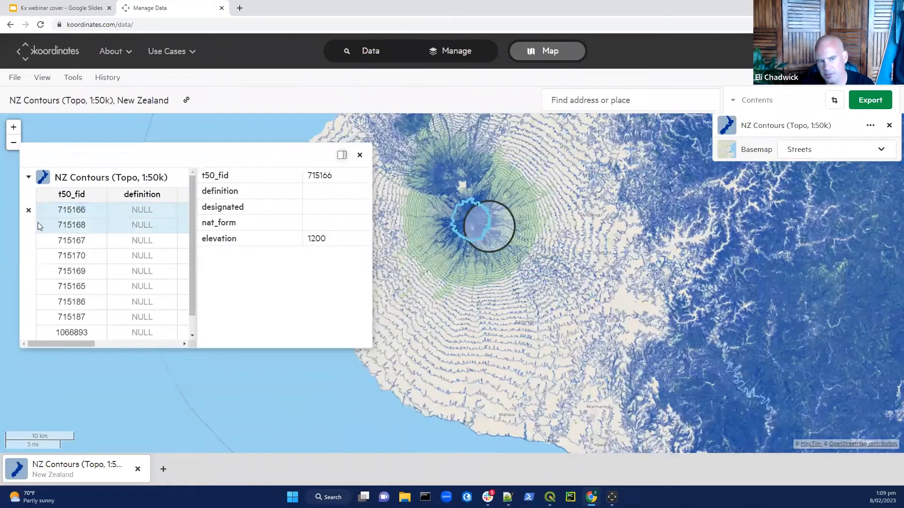
left_click(62, 225)
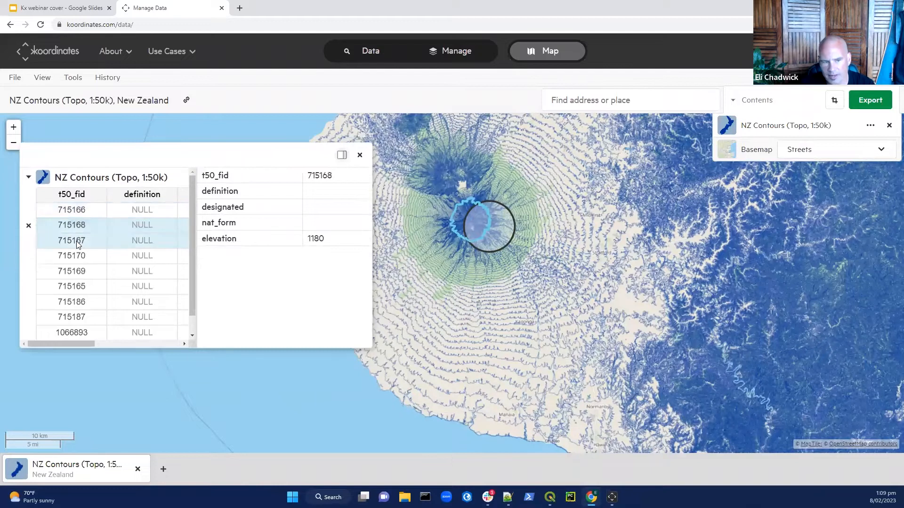
left_click(78, 242)
left_click(88, 255)
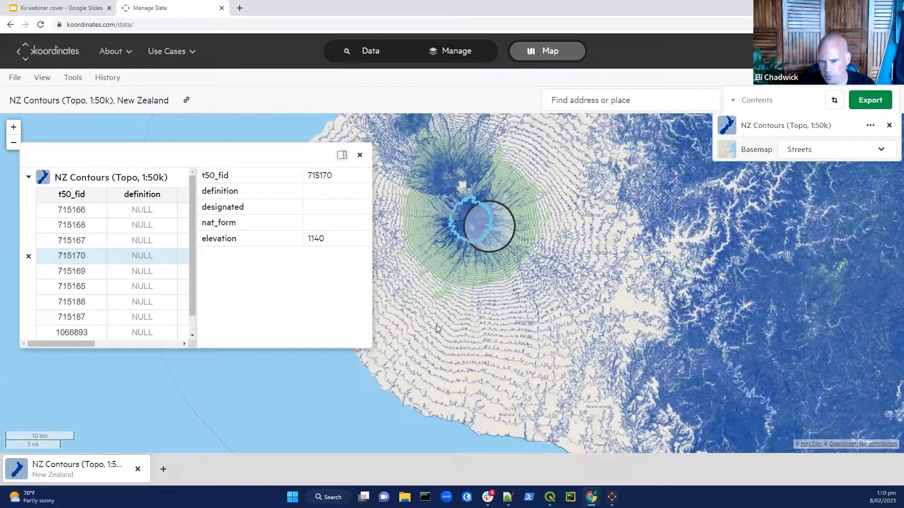
left_click(71, 317)
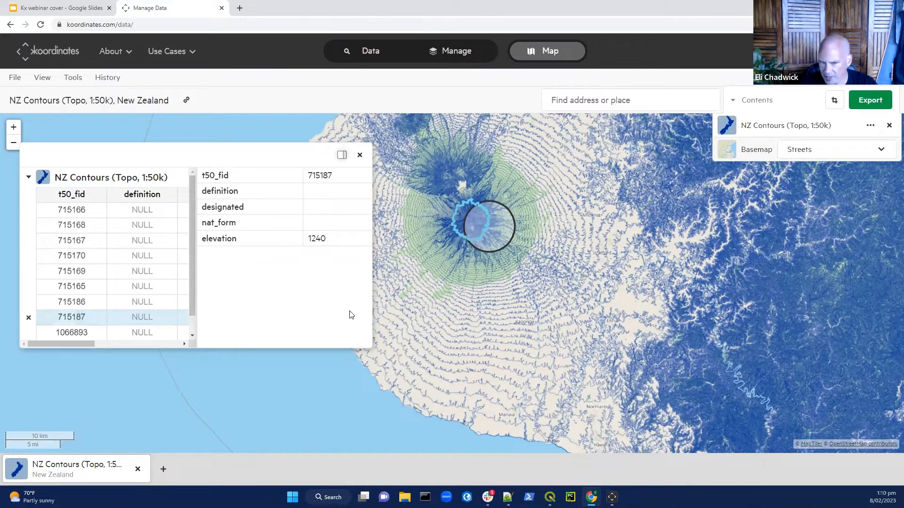
left_click(360, 155)
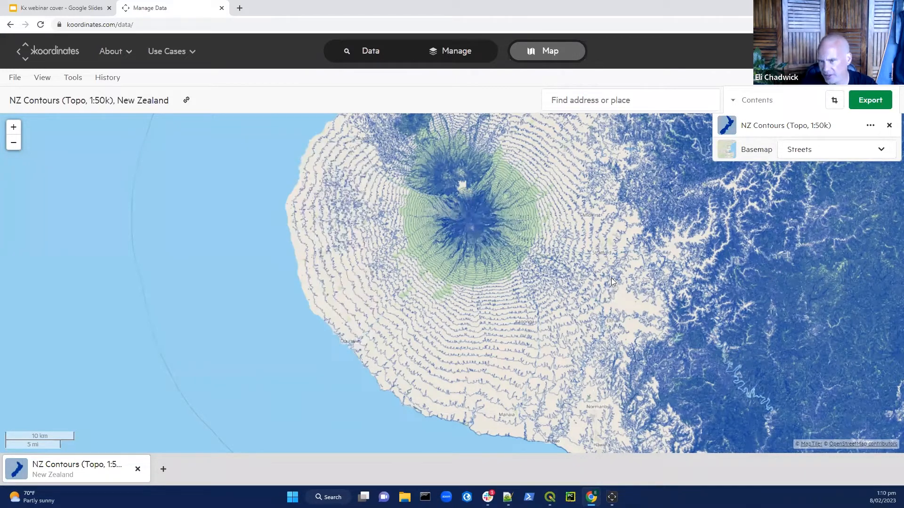
Review the basemap choices available for the contours map
left_click(818, 154)
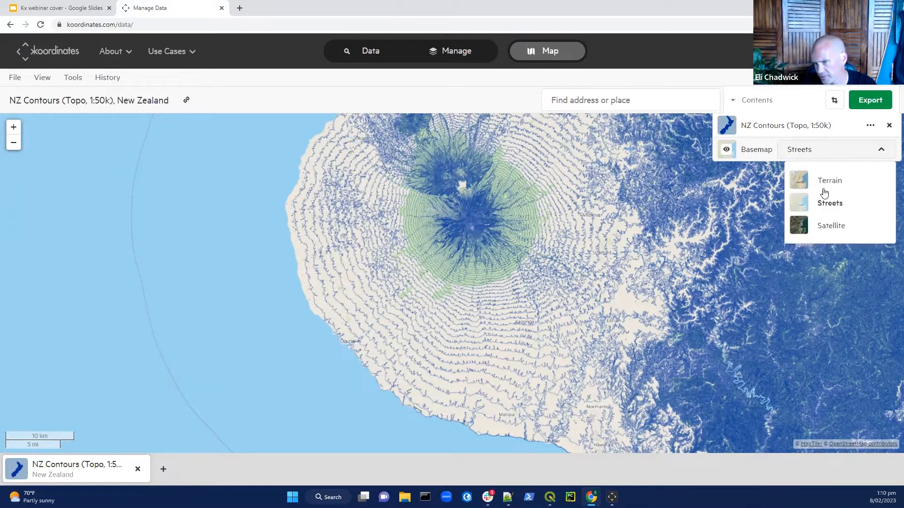
left_click(809, 154)
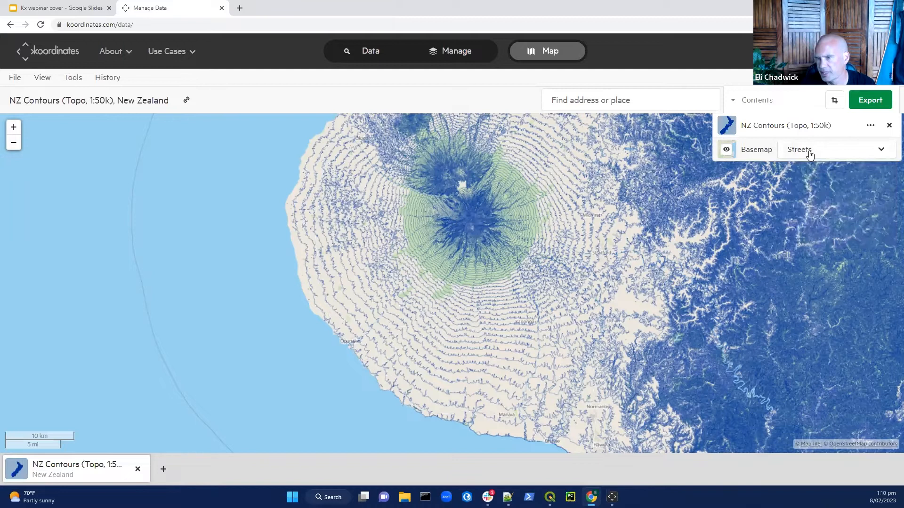
Start an export of the contours layer and crop it to a rectangle around the cape from New Plymouth southwards
left_click(873, 105)
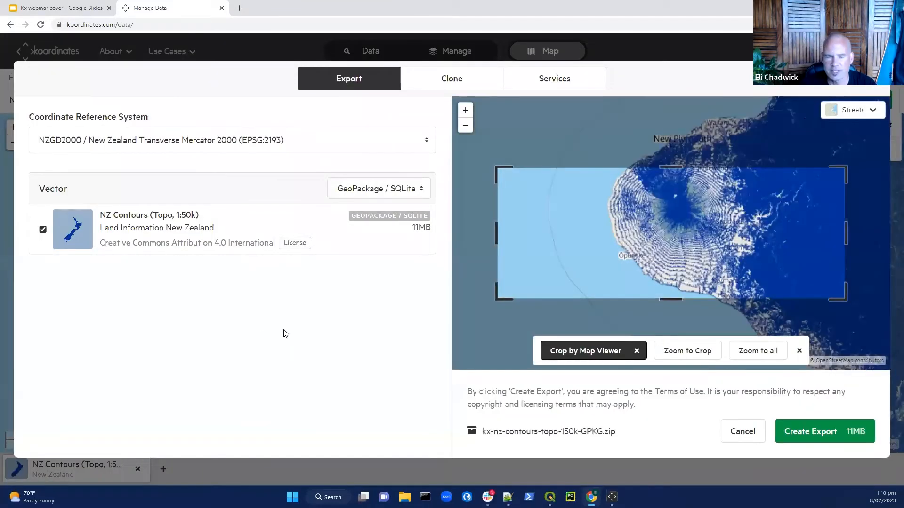
left_click_drag(671, 168, 674, 125)
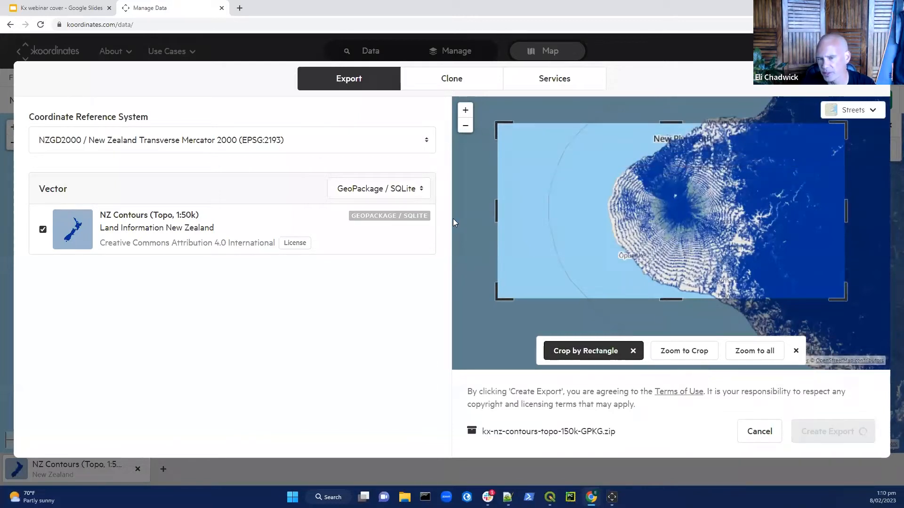
left_click_drag(497, 209, 578, 213)
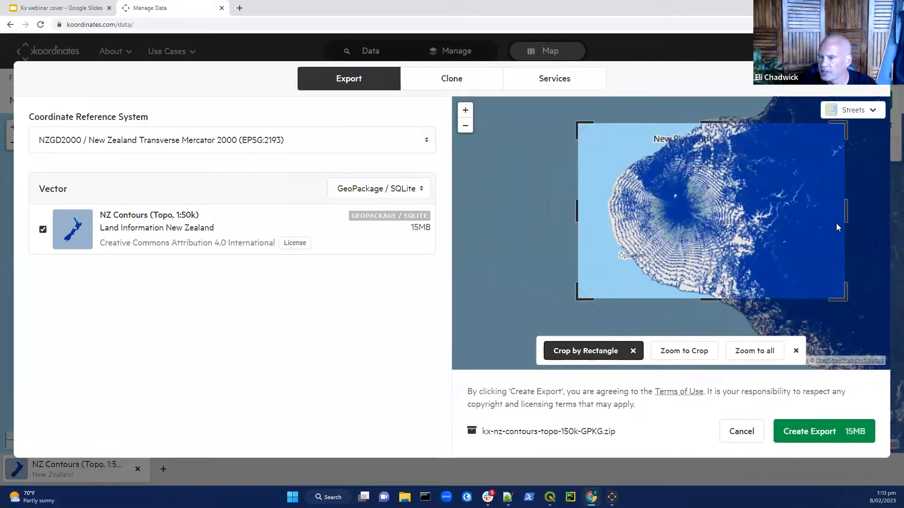
left_click_drag(846, 210, 782, 212)
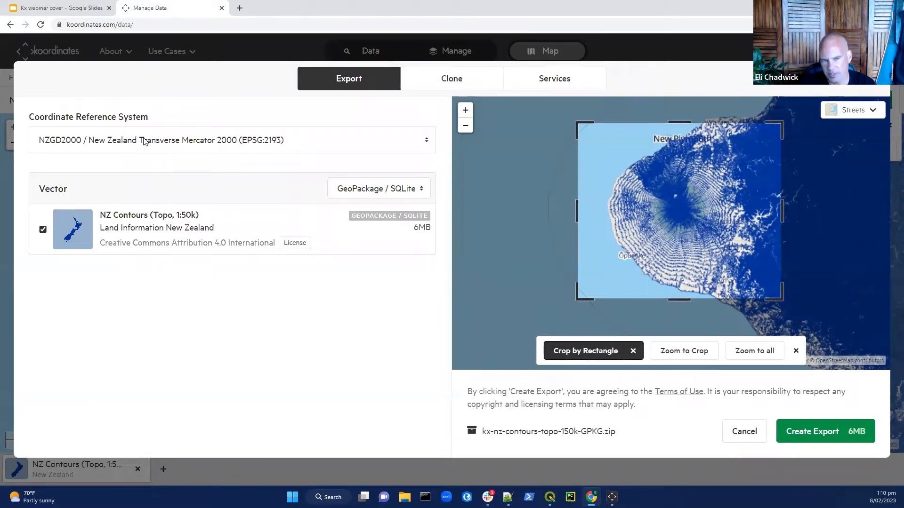
Review the projection and format choices and create the export as GeoPackage / SQLite in NZGD2000 / New Zealand Transverse Mercator 2000 (EPSG:2193)
left_click(191, 140)
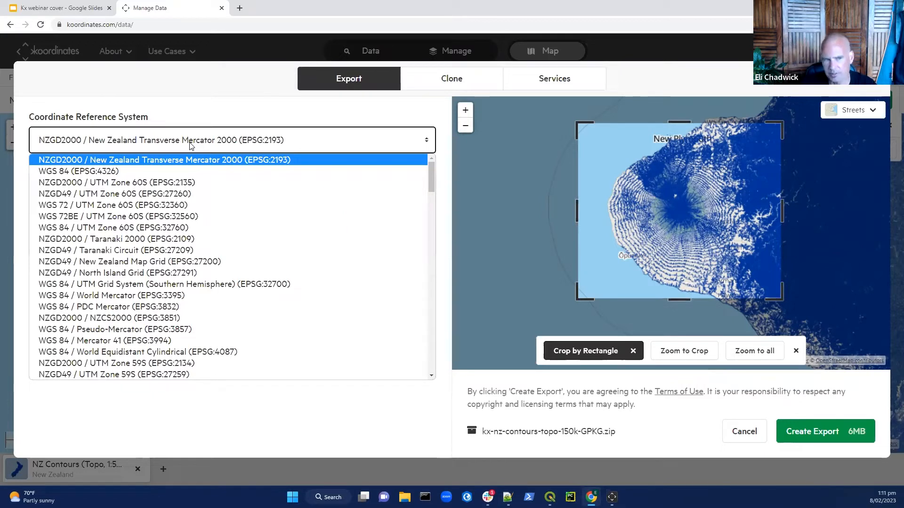
left_click(190, 145)
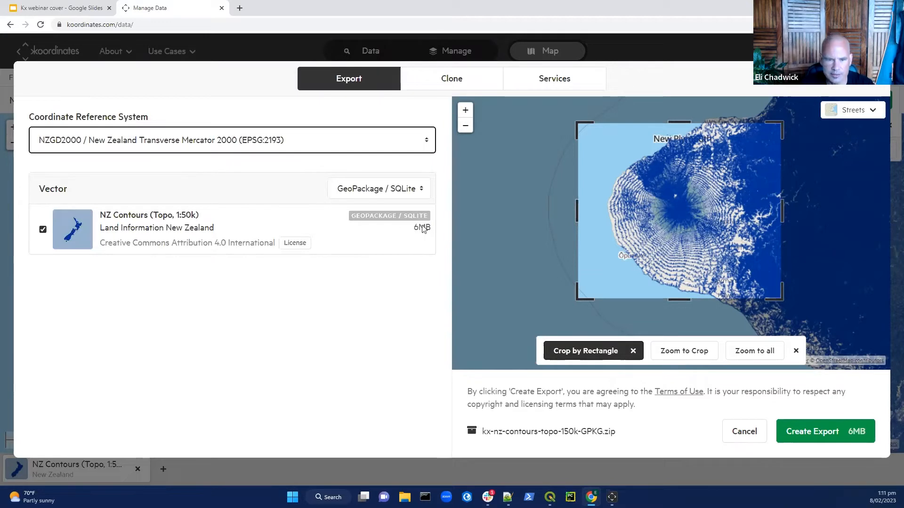
left_click(419, 191)
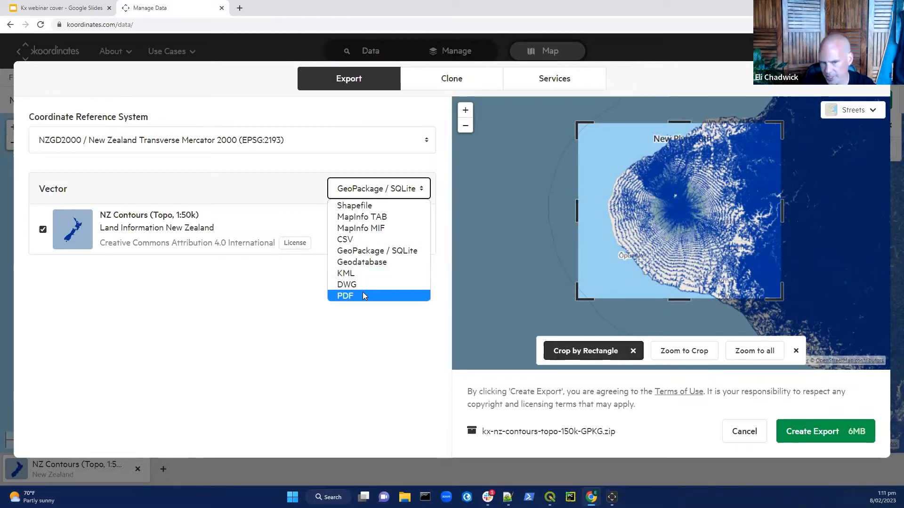
left_click(369, 193)
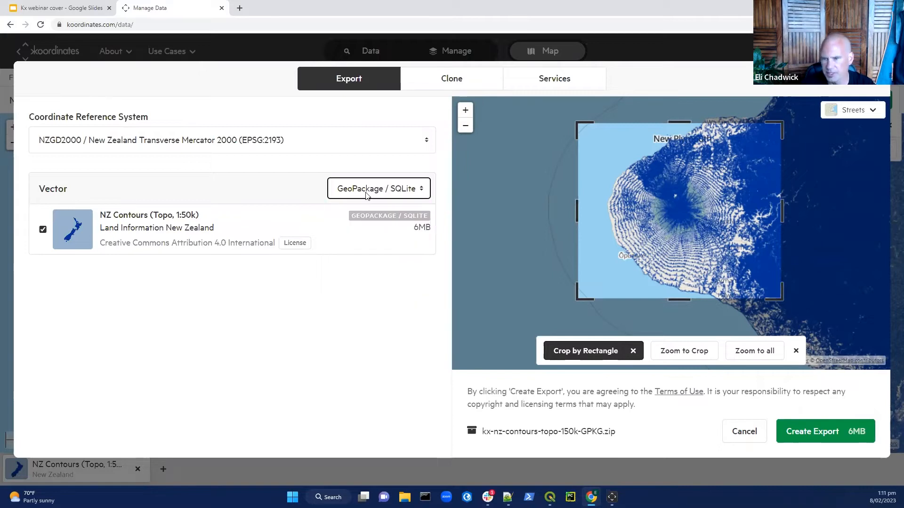
left_click(817, 434)
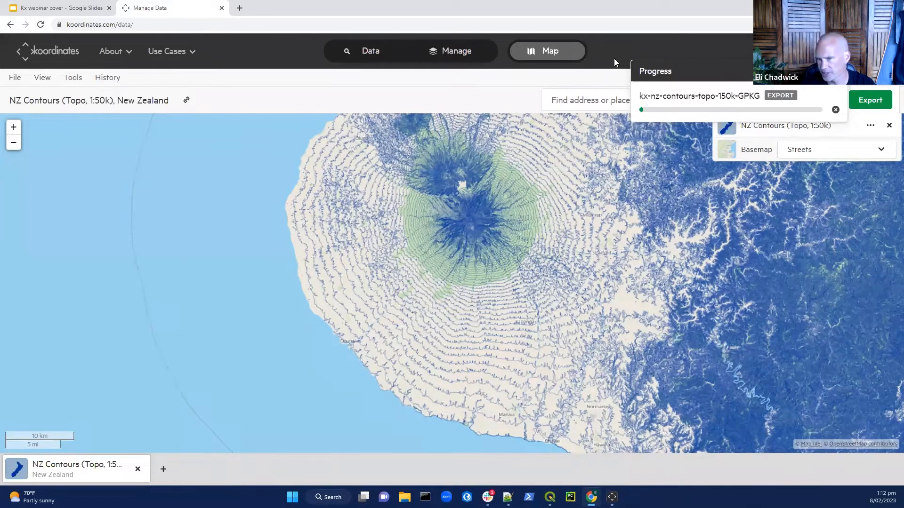
Show the data catalogue and hide the map so that the catalogue fills the whole view
left_click(370, 53)
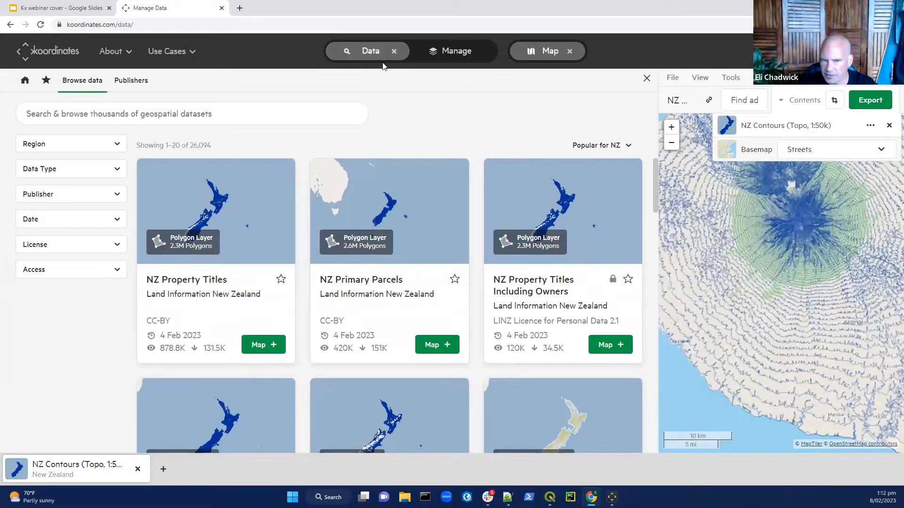
left_click(394, 52)
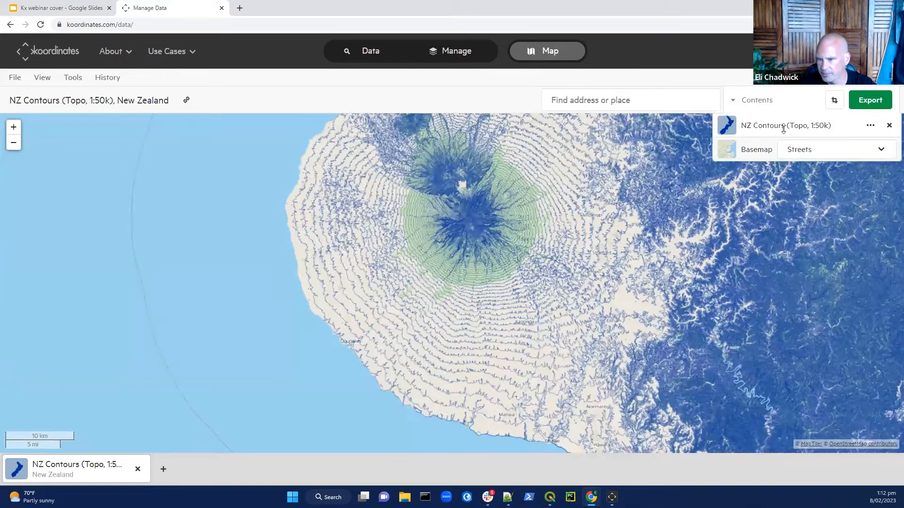
left_click(376, 56)
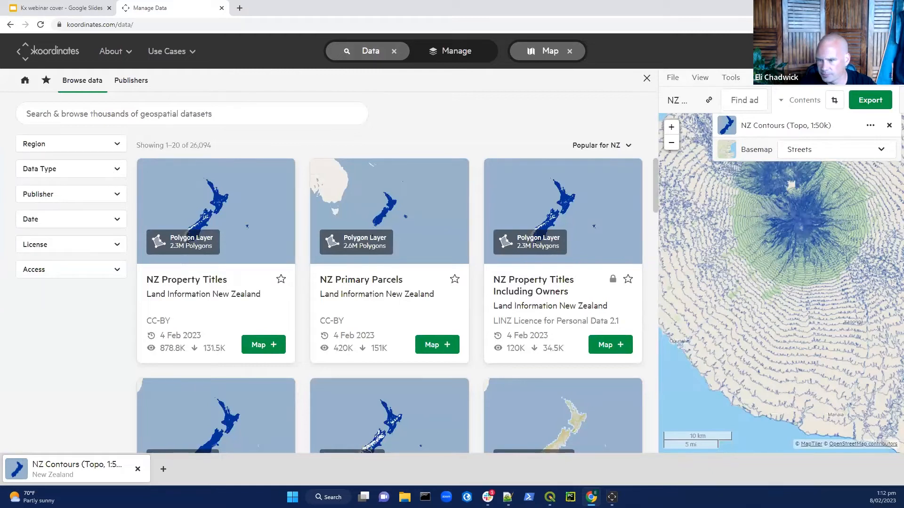
left_click(569, 51)
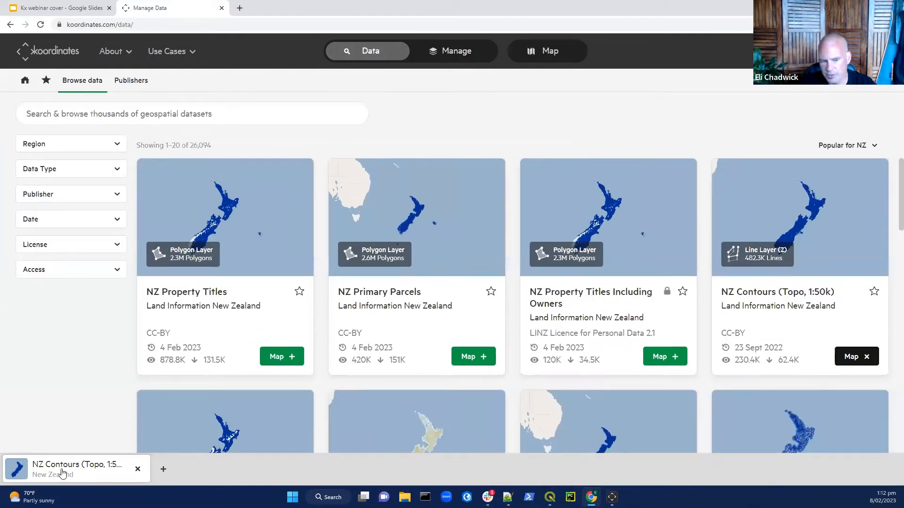
Add a new map viewer and return to the NZ Contours (Topo, 1:50k) map beside the catalogue
left_click(164, 470)
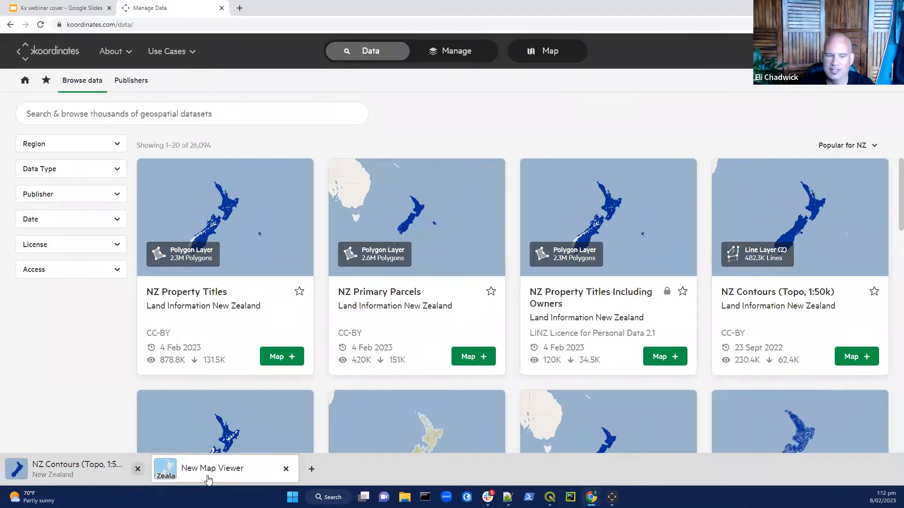
left_click(100, 476)
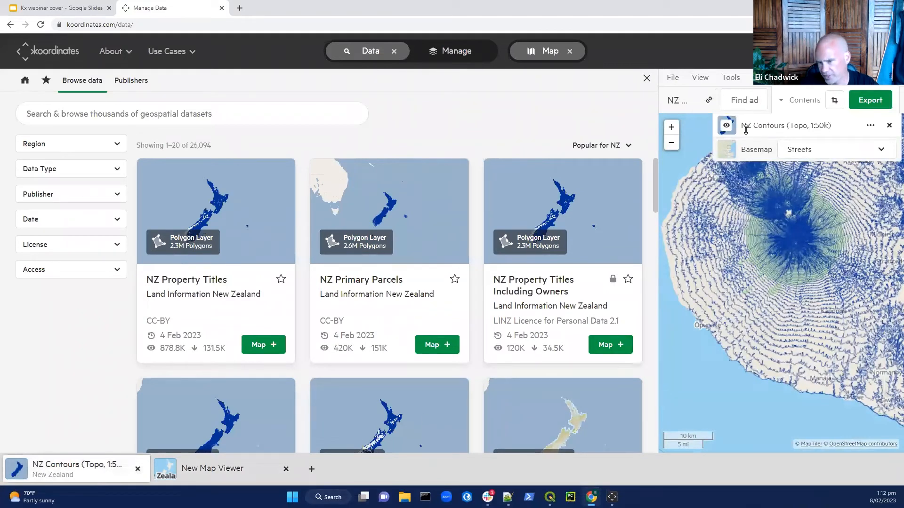
left_click(771, 85)
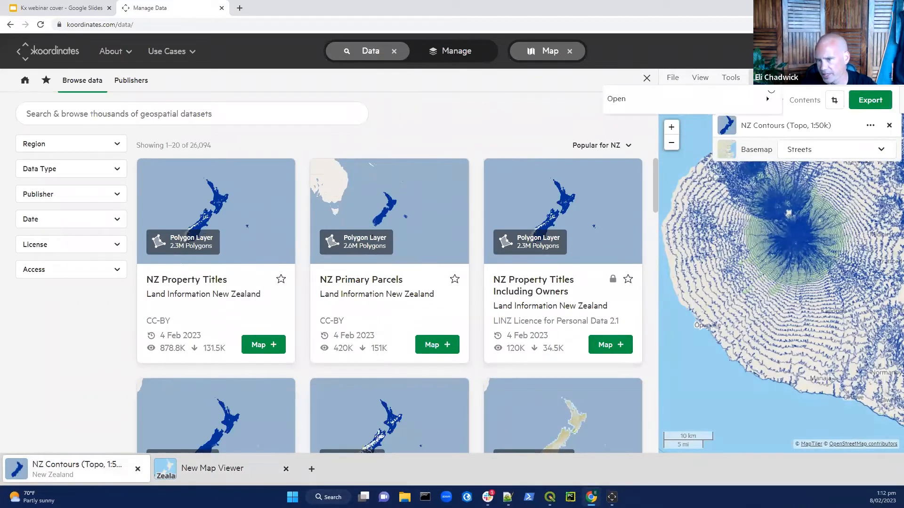
left_click(771, 88)
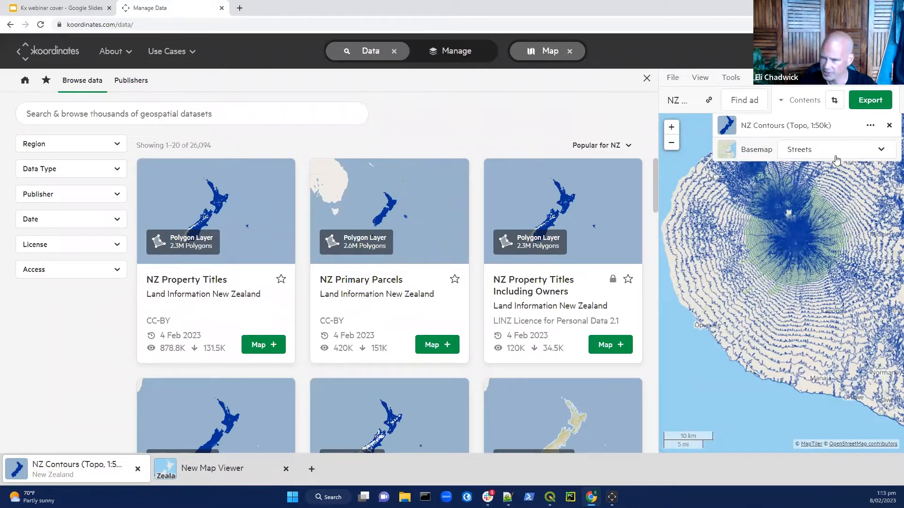
View the NZ Contours (Topo, 1:50k) layer's data table with its search field, and close the table
left_click(869, 126)
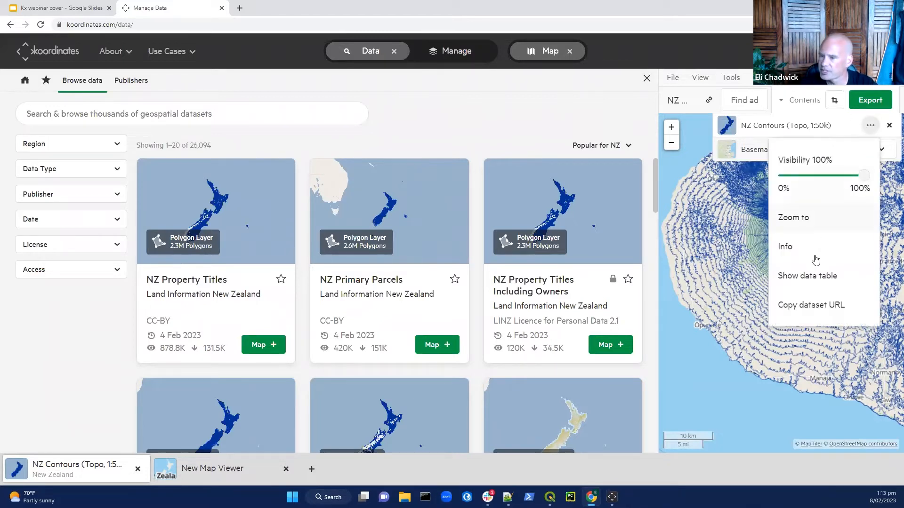
left_click(813, 276)
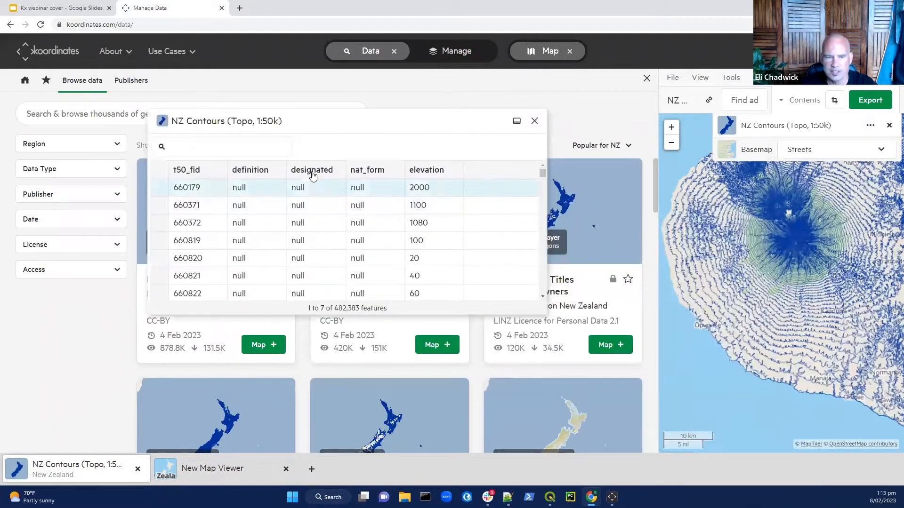
left_click(200, 142)
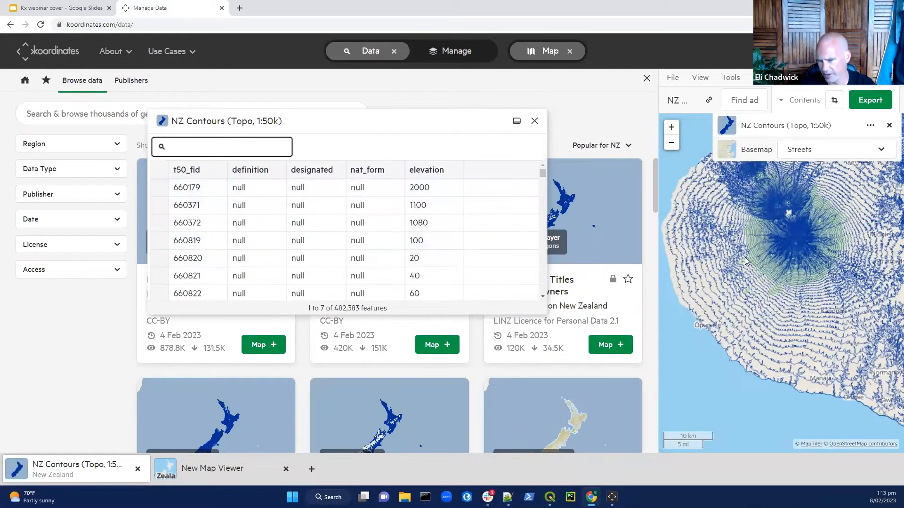
left_click(533, 123)
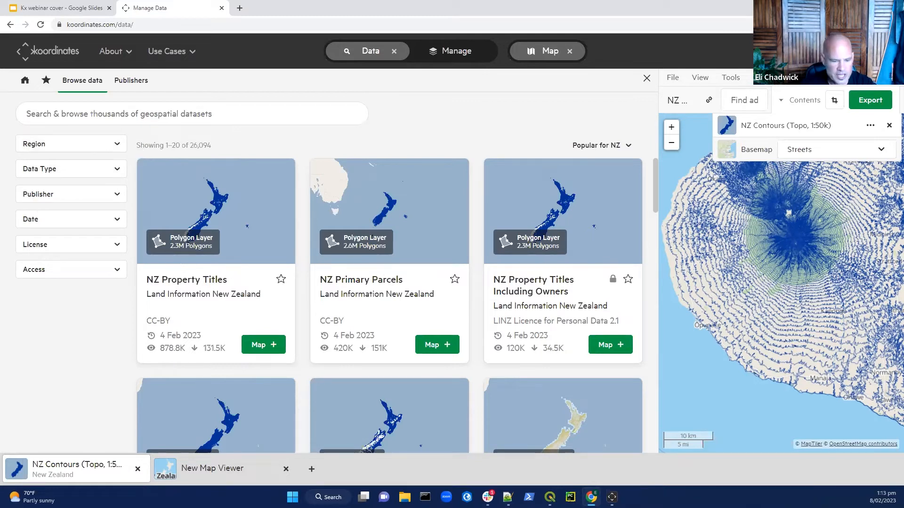
Switch to the empty new map viewer and open the catalogue's region filter to view the continents
left_click(194, 473)
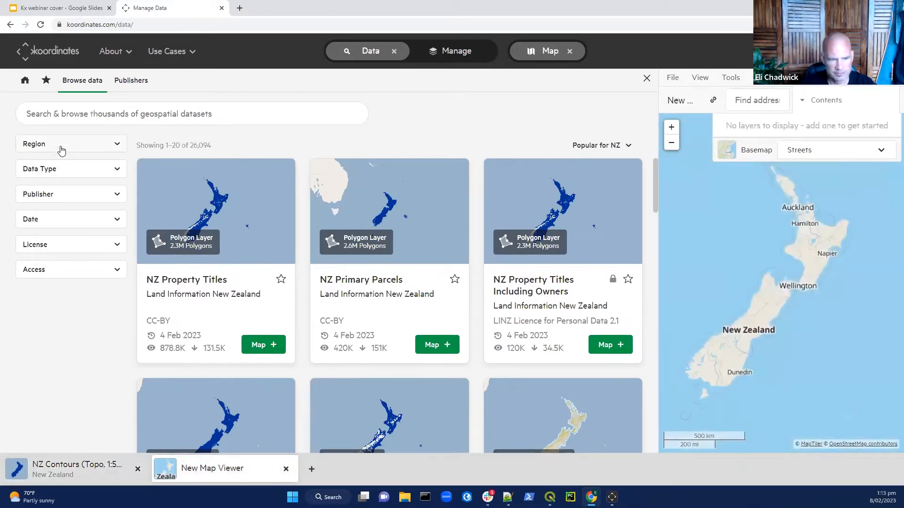
left_click(116, 146)
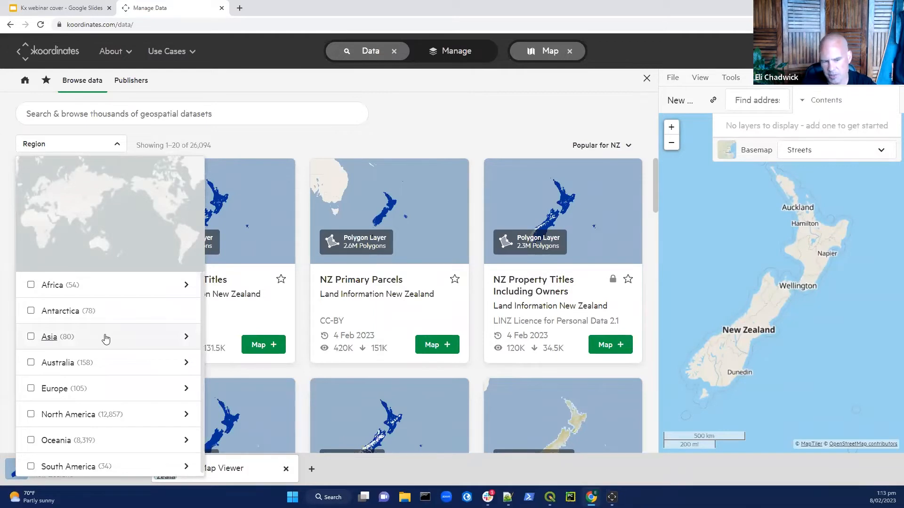
scroll(107, 339, "down", 1)
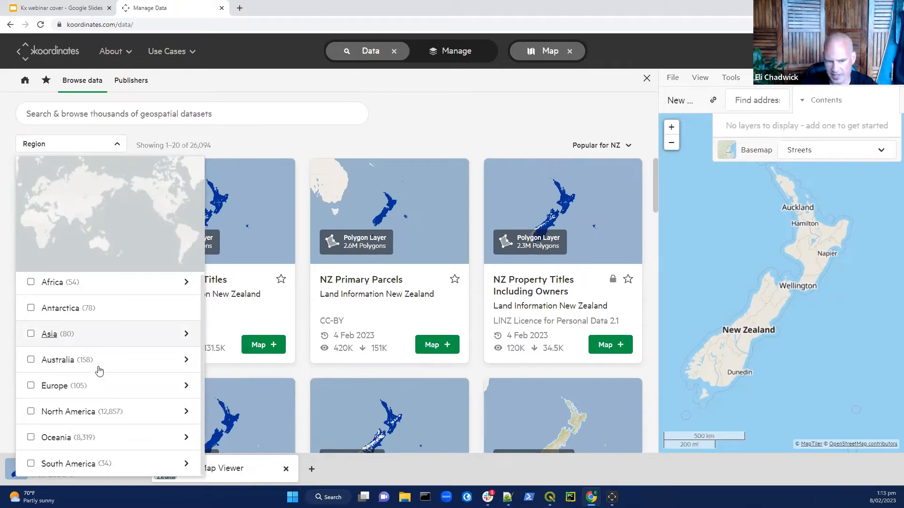
scroll(94, 396, "up", 1)
scroll(92, 400, "down", 1)
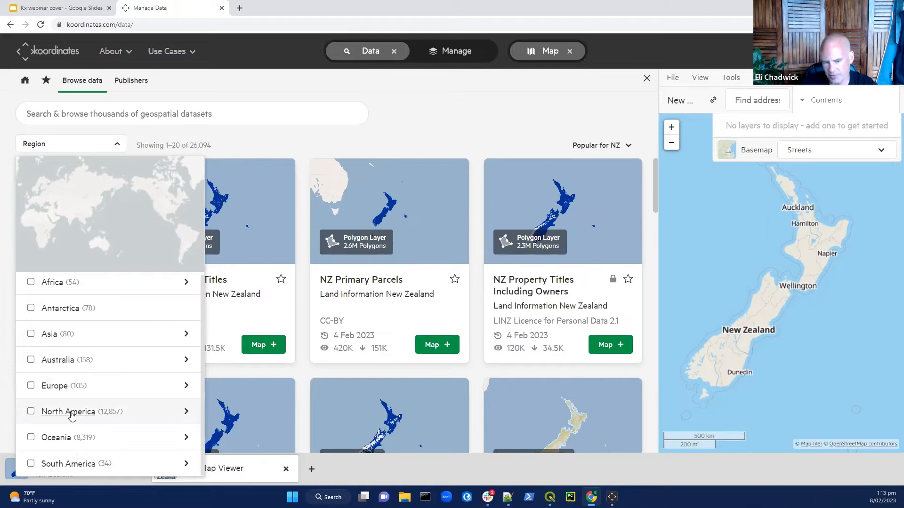
Browse the region filter through North America and United States of America to New York's counties, and return to the list of states
left_click(71, 413)
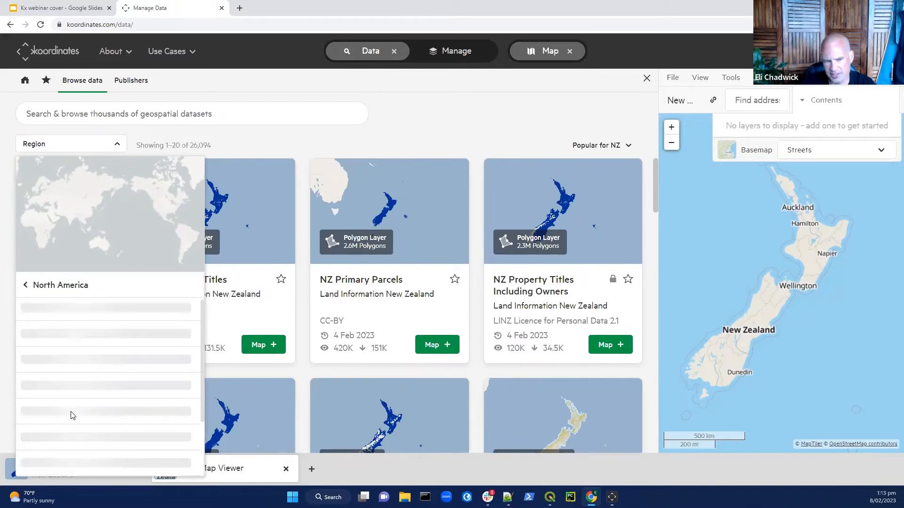
scroll(131, 376, "down", 7)
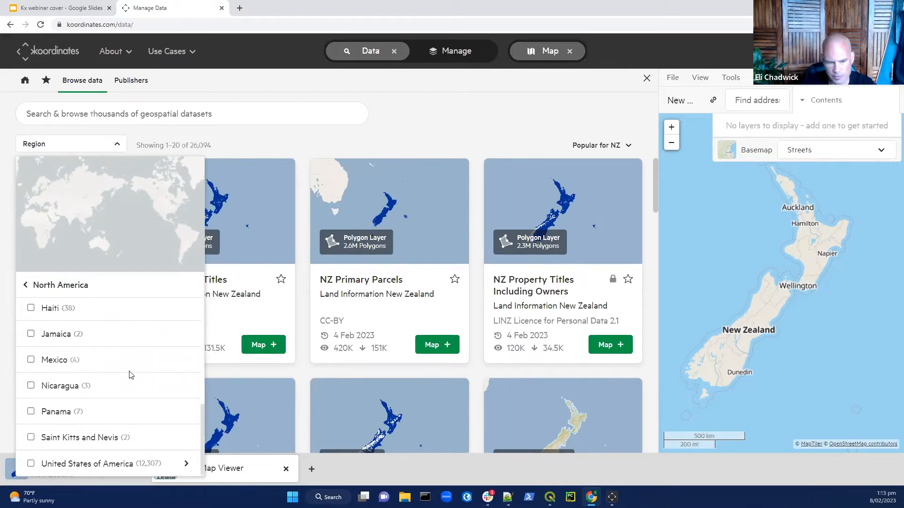
left_click(94, 464)
scroll(115, 419, "down", 7)
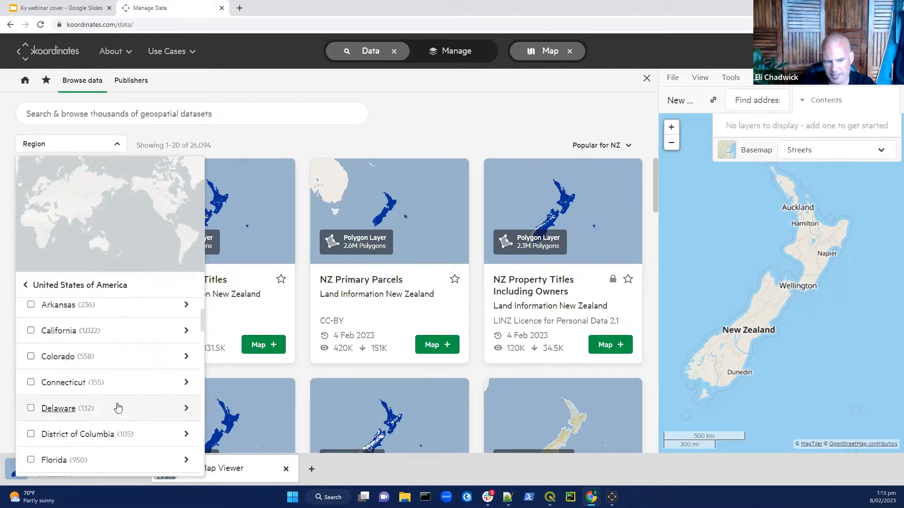
scroll(118, 406, "down", 5)
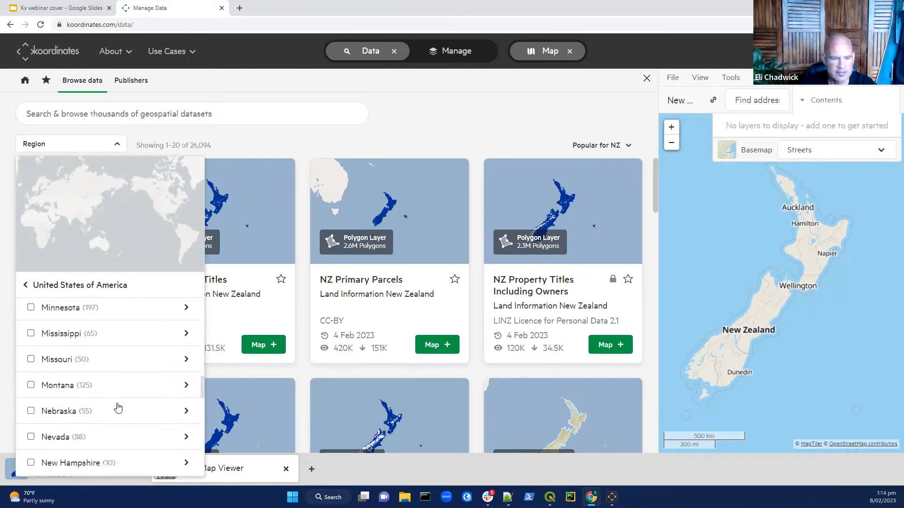
scroll(95, 424, "down", 3)
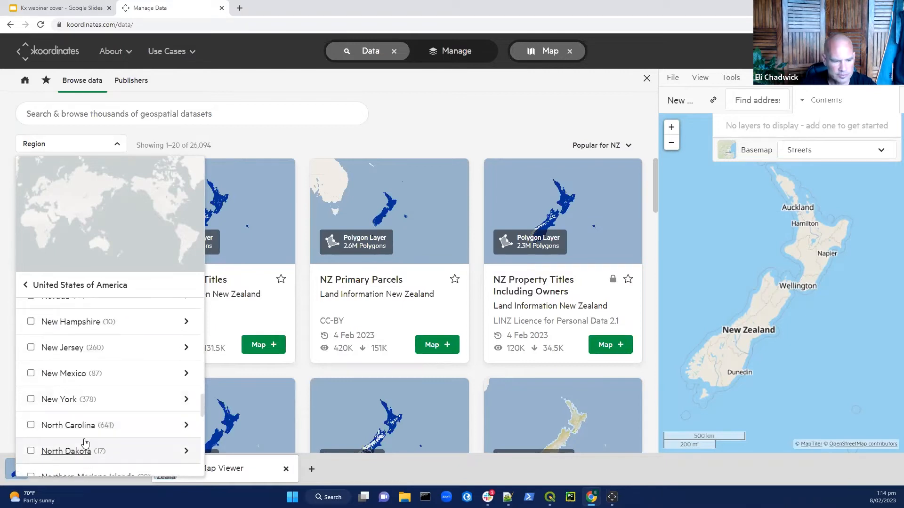
left_click(60, 400)
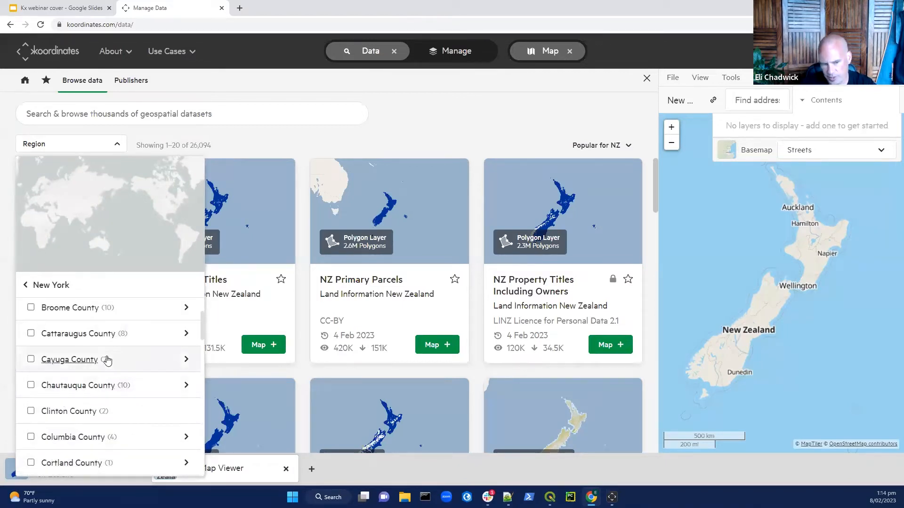
left_click(50, 287)
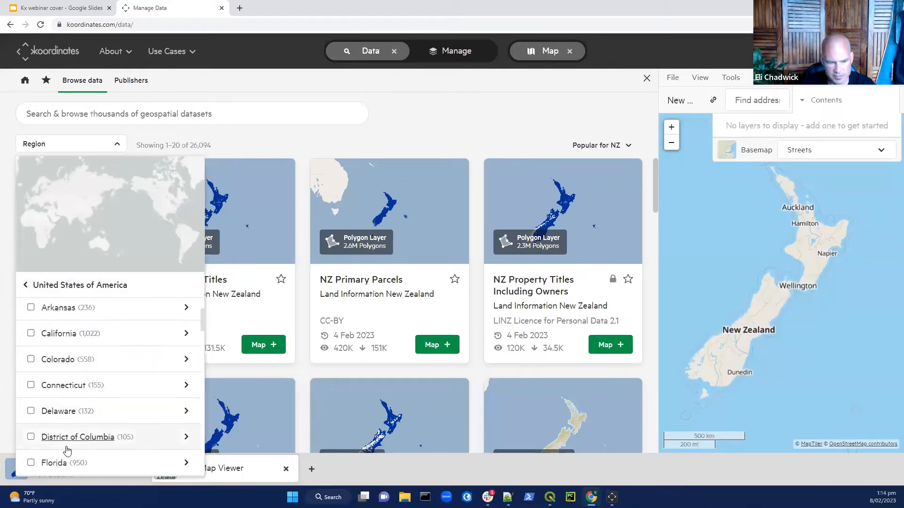
Filter the data catalogue to the New York region and close the region list
scroll(84, 436, "down", 8)
scroll(84, 436, "down", 5)
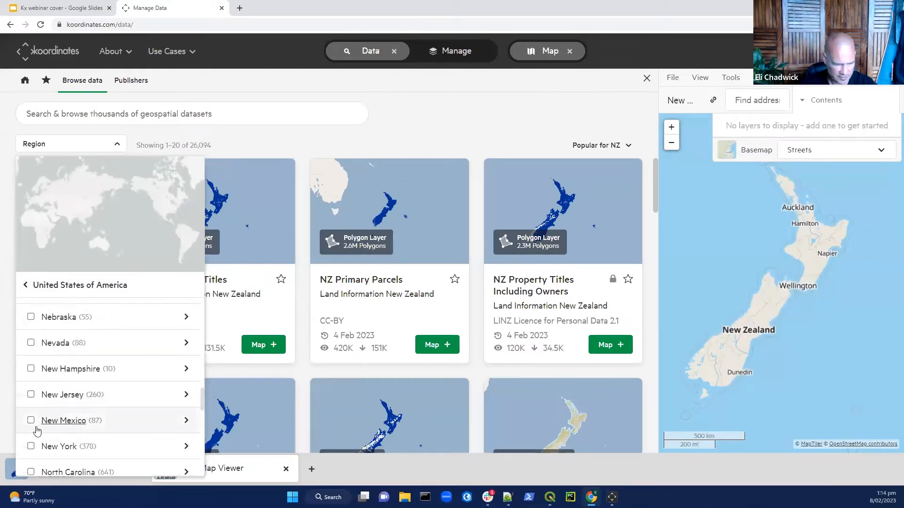
left_click(31, 446)
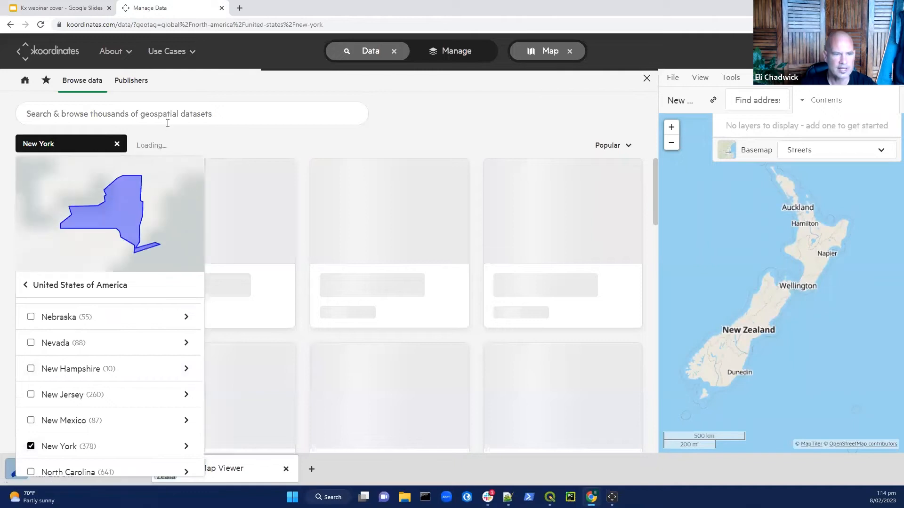
left_click(218, 113)
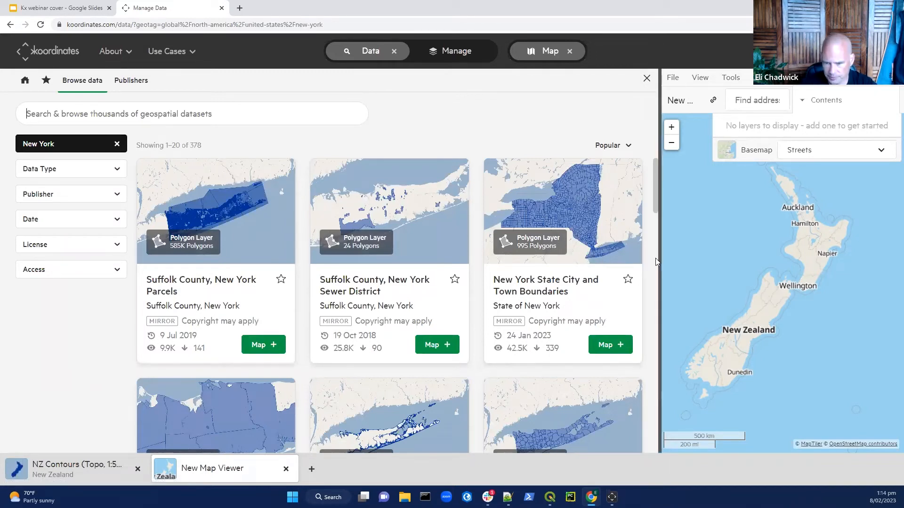
Add the Suffolk County, New York Parcels, Sewer District and FEMA Flood Zones layers to the map
left_click(265, 346)
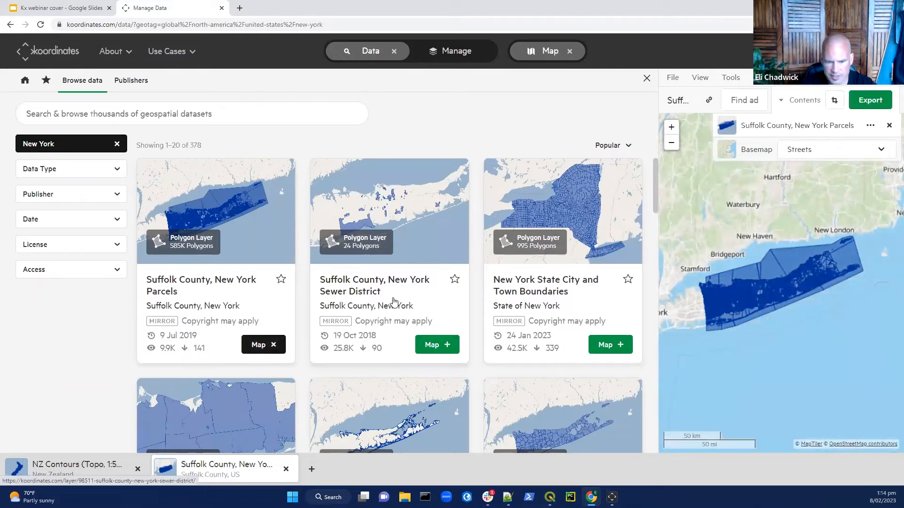
left_click(437, 346)
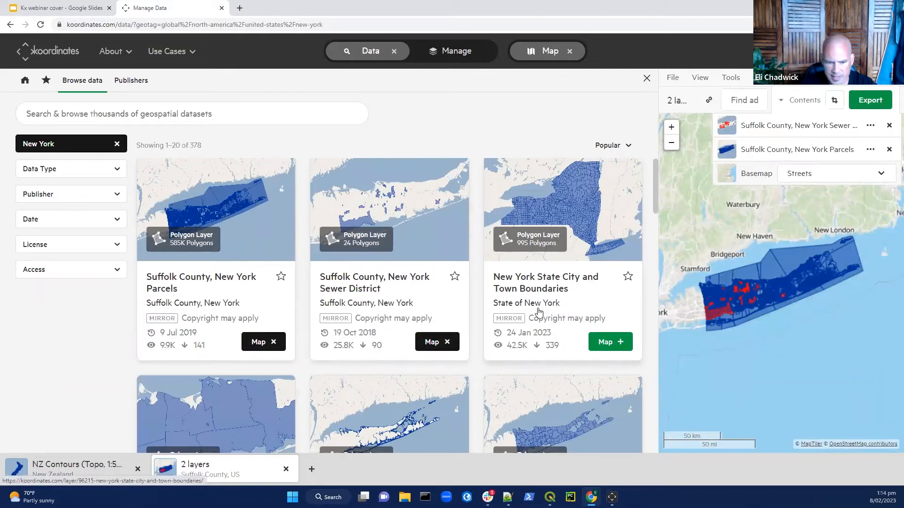
scroll(535, 314, "down", 3)
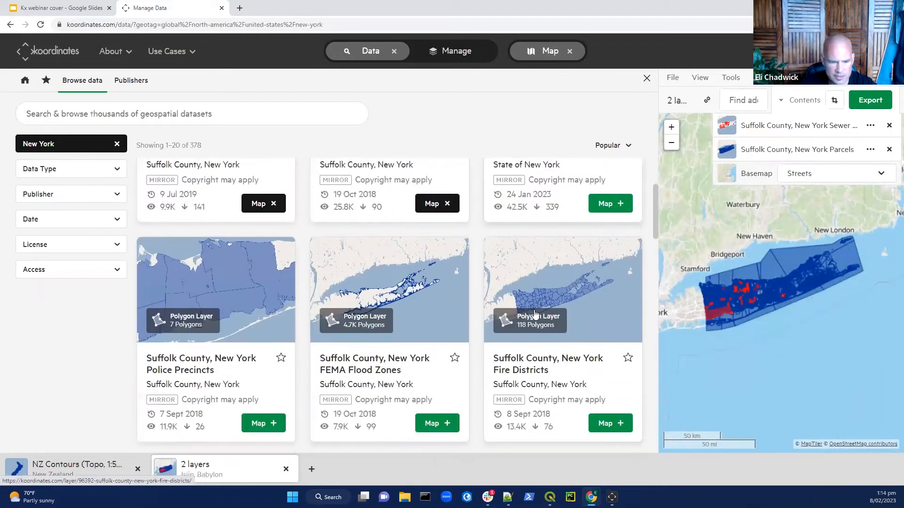
left_click(436, 423)
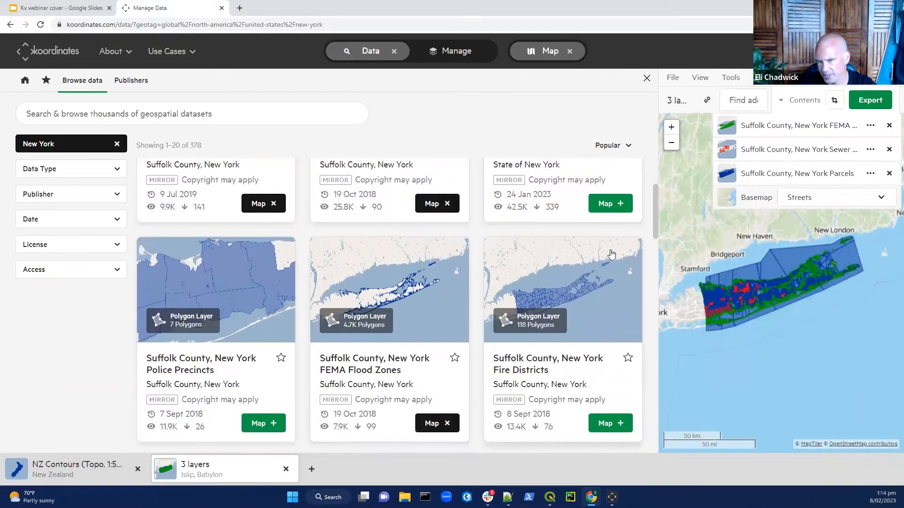
Hide the catalogue and query the map features at a point near Suffolk County's south shore
left_click(393, 51)
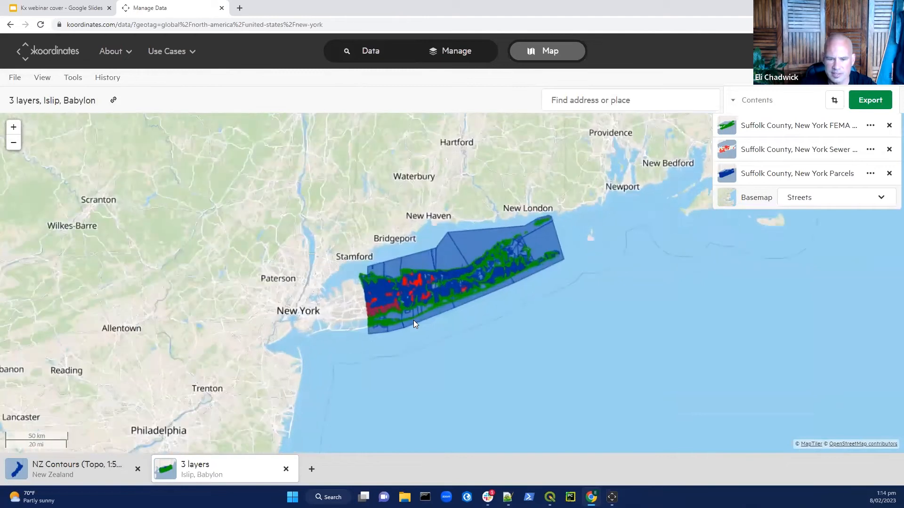
scroll(413, 320, "up", 5)
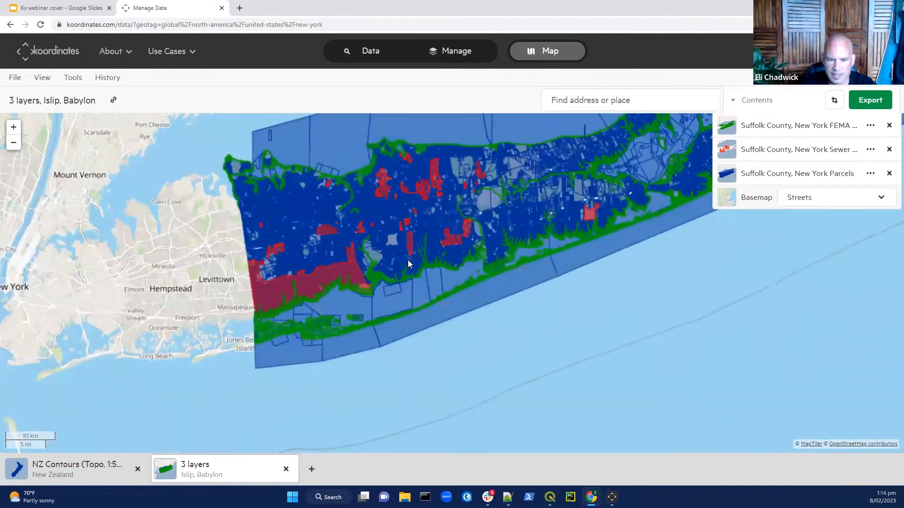
left_click(408, 261)
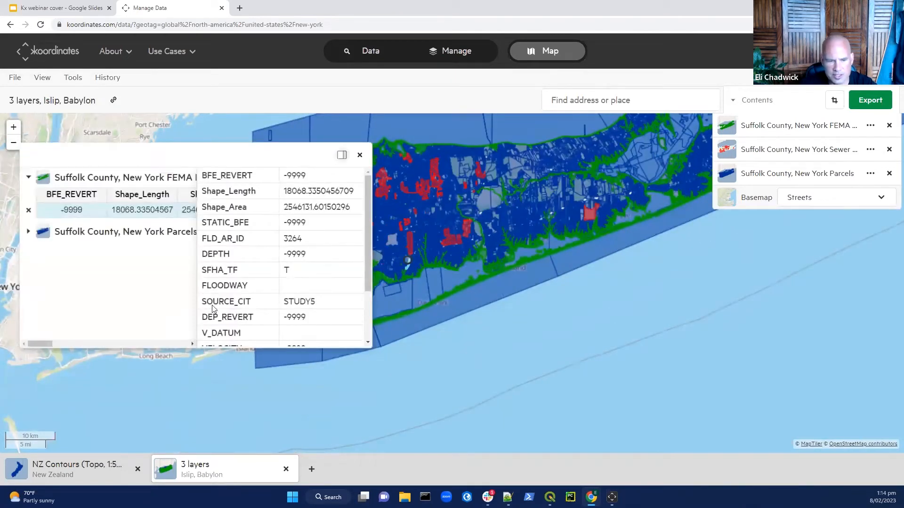
scroll(417, 270, "up", 2)
left_click_drag(417, 270, 650, 283)
scroll(648, 287, "up", 3)
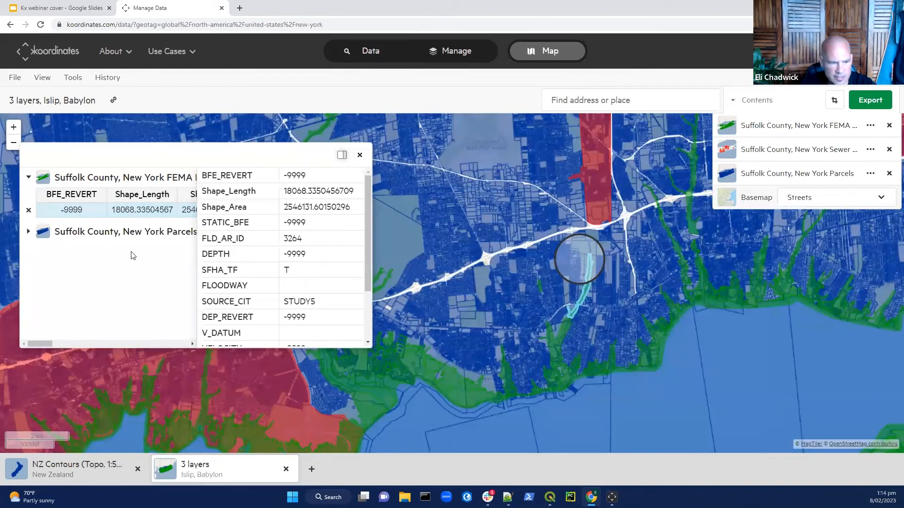
Inspect several Suffolk County, New York Parcels records in the query results with their map locations, and close the results
left_click(28, 231)
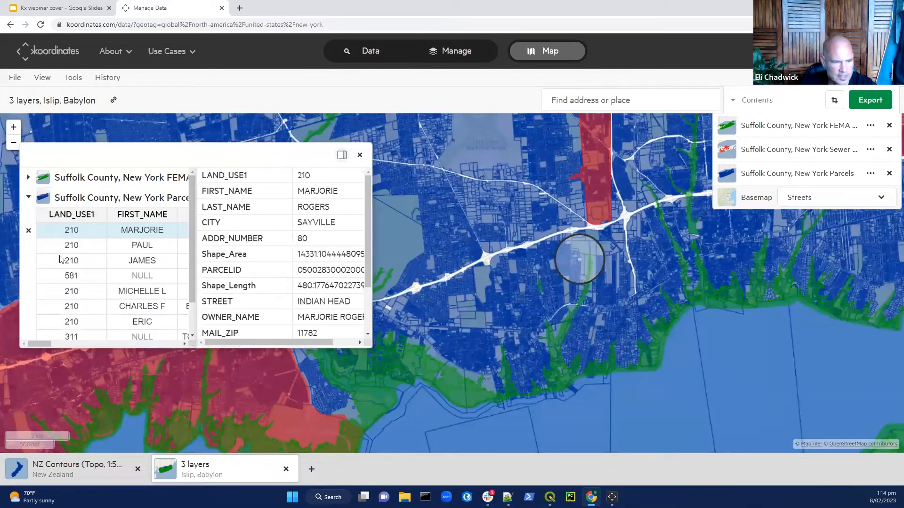
left_click(124, 250)
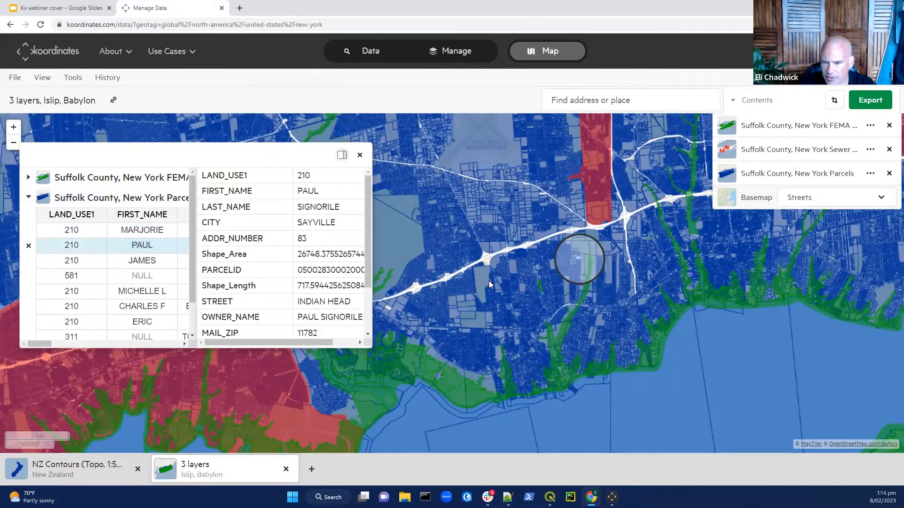
scroll(489, 280, "up", 2)
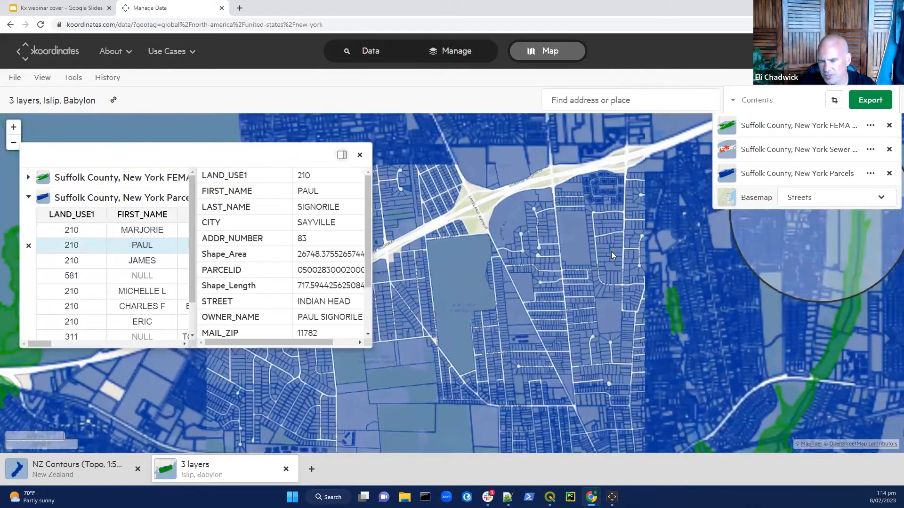
left_click_drag(738, 245, 630, 281)
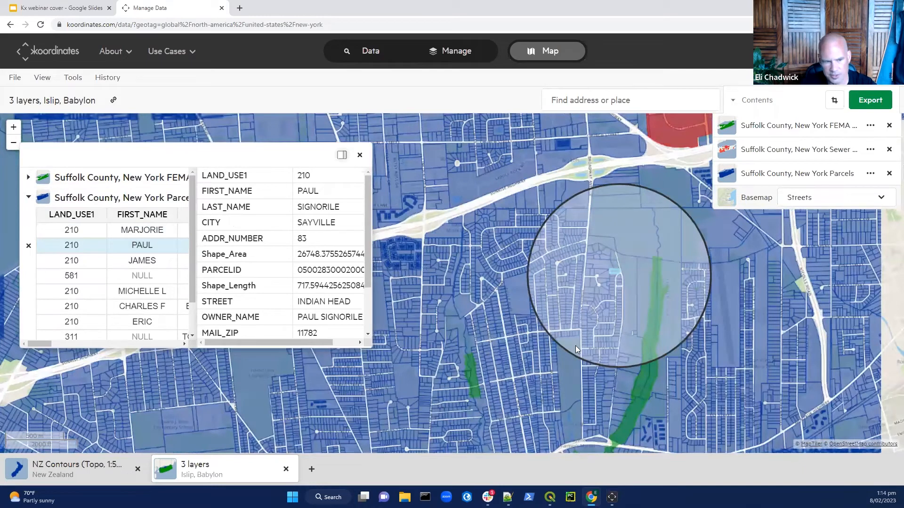
left_click(43, 292)
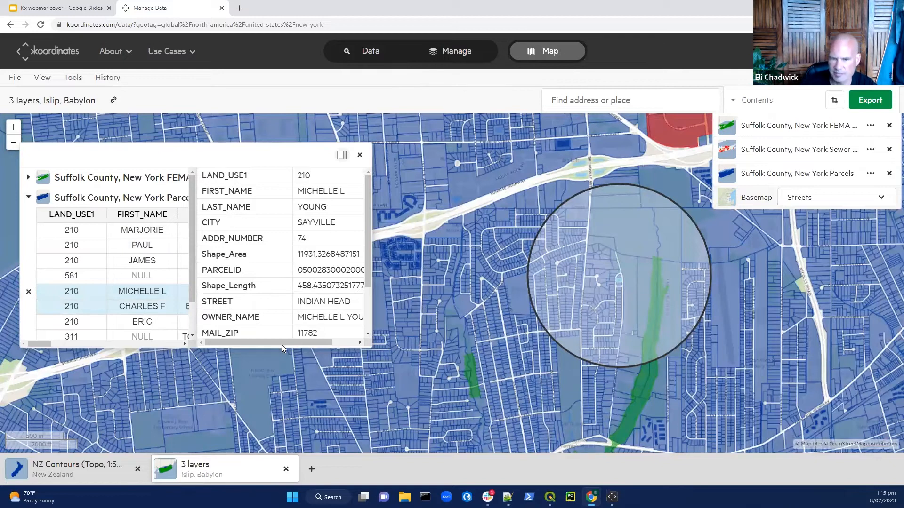
left_click(360, 154)
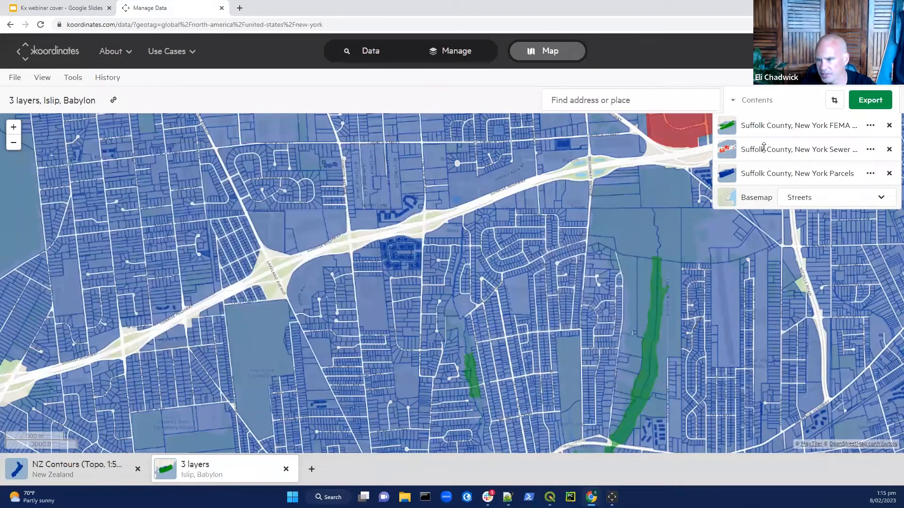
Create an uncropped export of the three Suffolk County layers as GeoPackage / SQLite in NAD83 / New York Long Island (FtUS) (EPSG:2263)
left_click(869, 104)
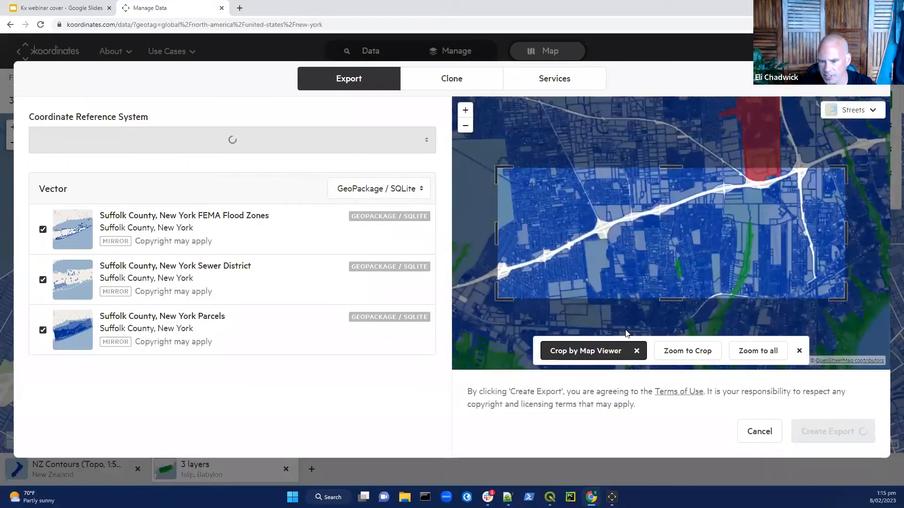
left_click(636, 351)
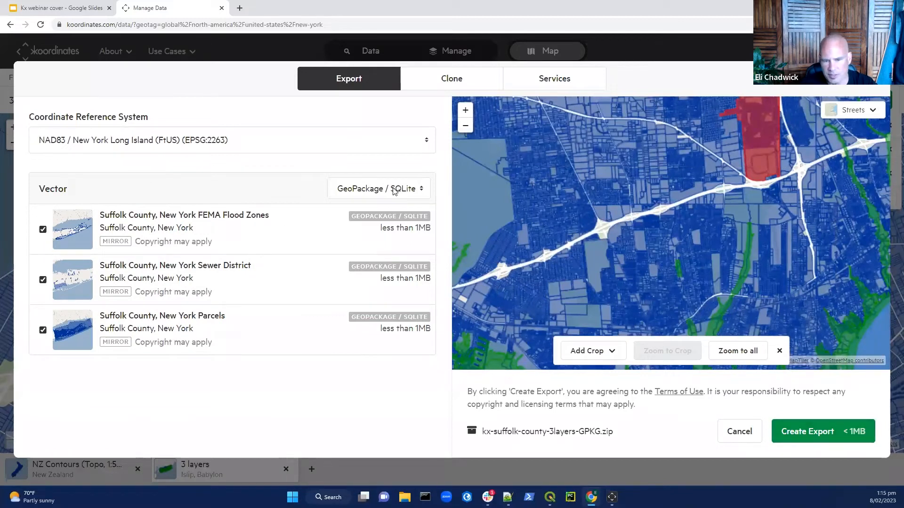
left_click(82, 140)
left_click(82, 140)
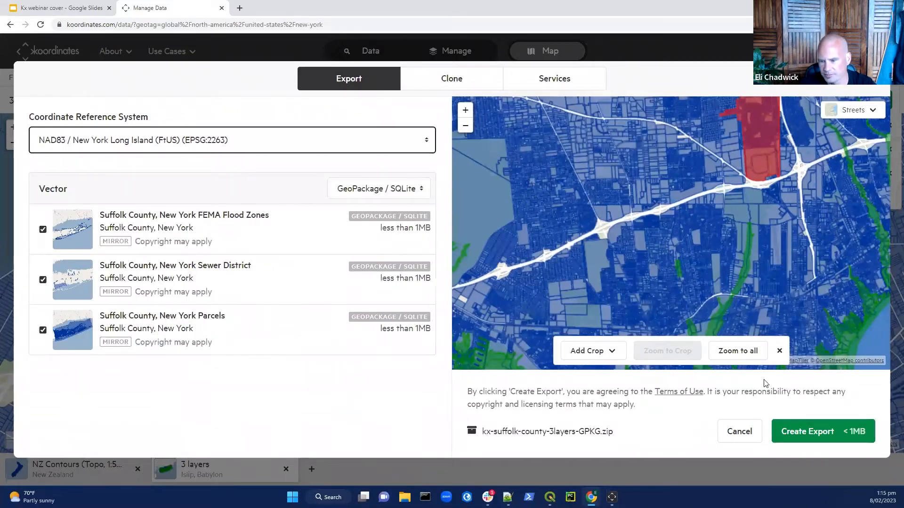
left_click(807, 432)
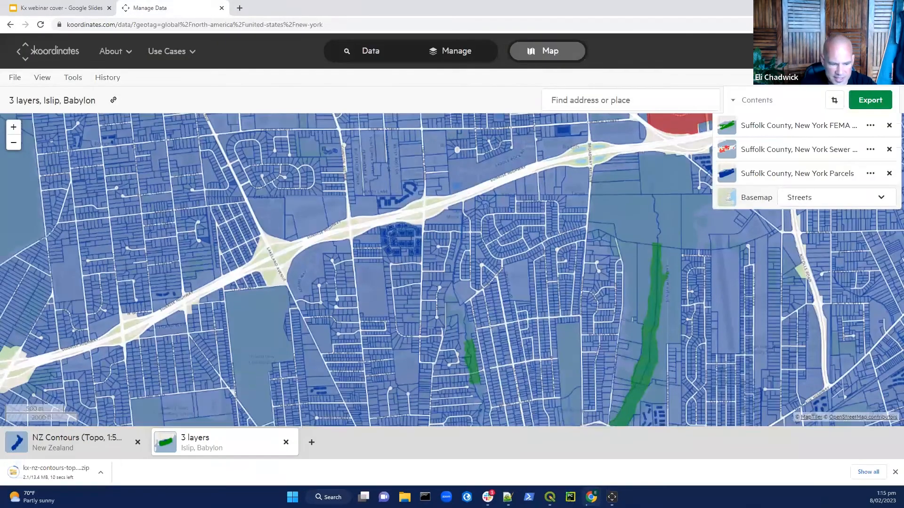
Switch to File Explorer, view the contents of kx-nz-contours-topo-150k-GPKG.zip in the Downloads folder, and return to Downloads
key("super+e")
left_click(41, 120)
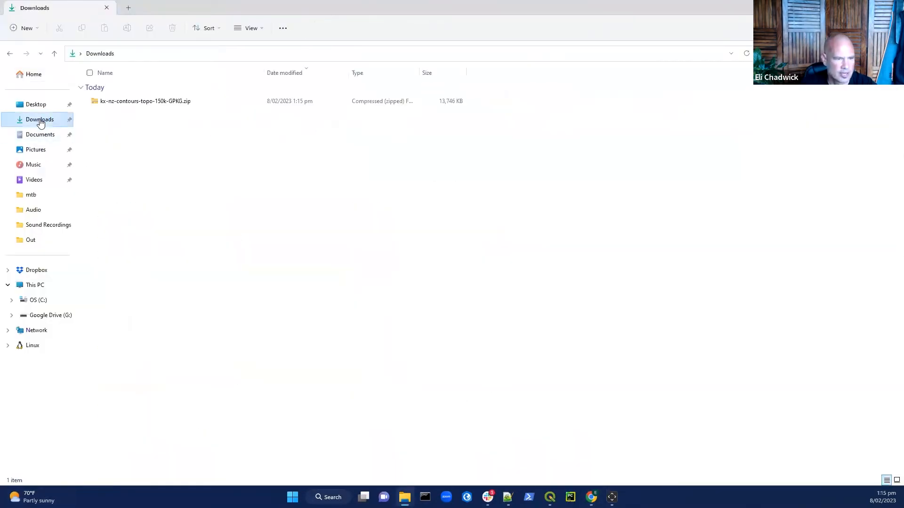
double_click(148, 102)
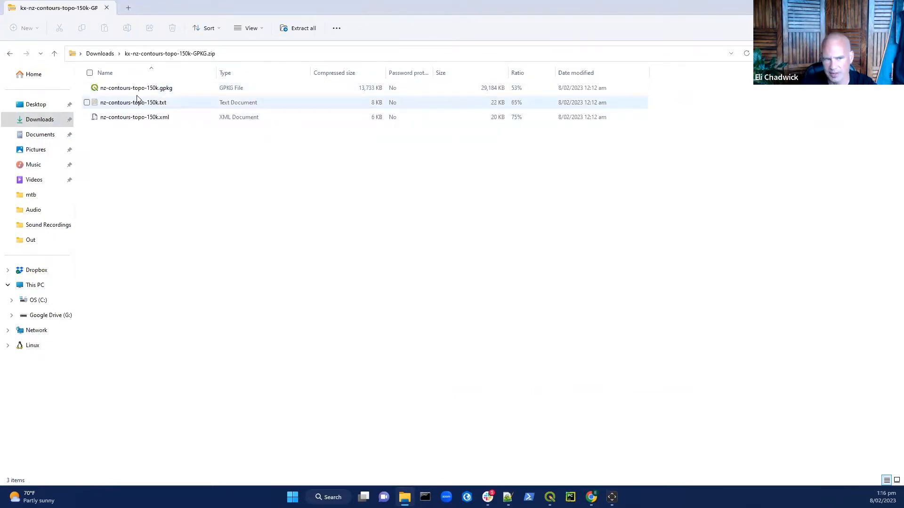
left_click(100, 54)
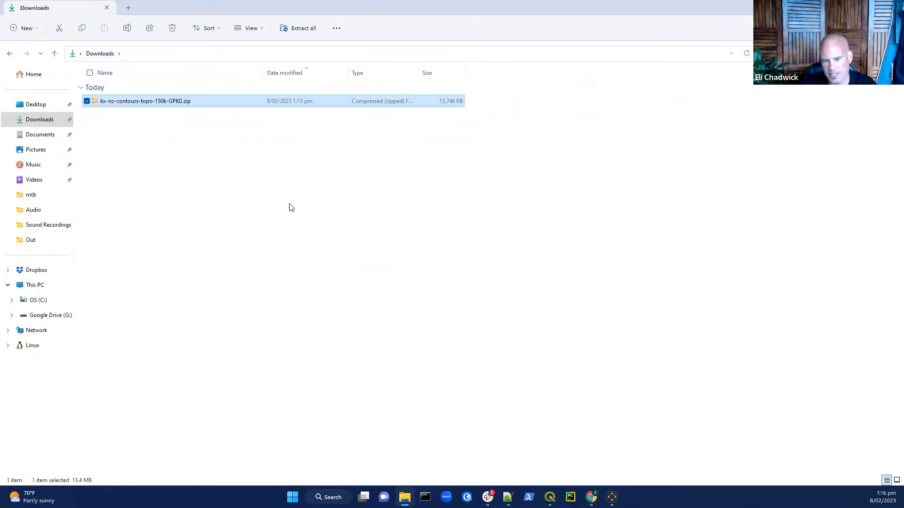
Switch to the Koordinates desktop app, download the kx-suffolk-county-3layers export, and check the Downloads folder in File Explorer
key("alt+Tab")
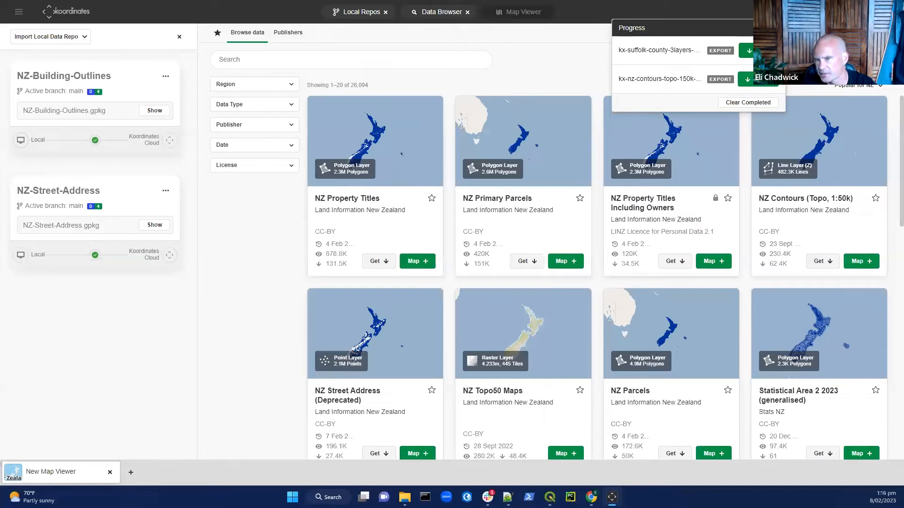
left_click(748, 50)
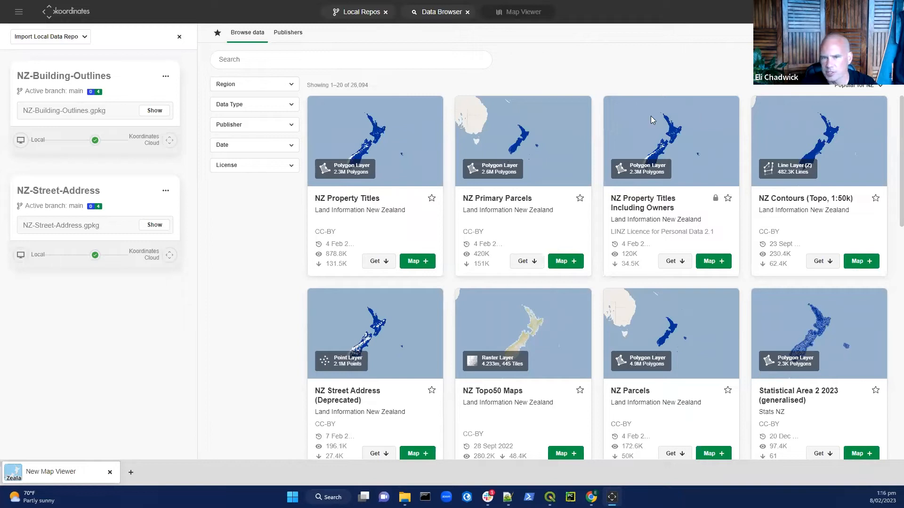
left_click(527, 12)
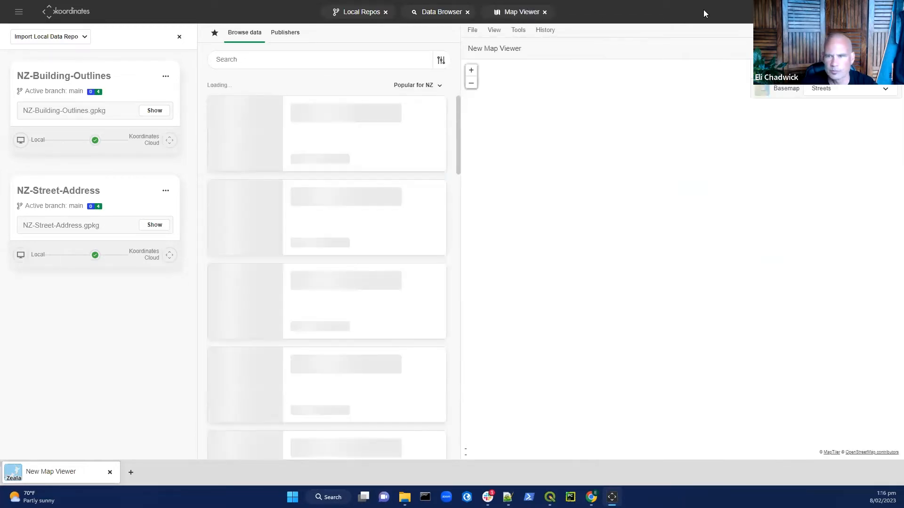
key("alt+Tab")
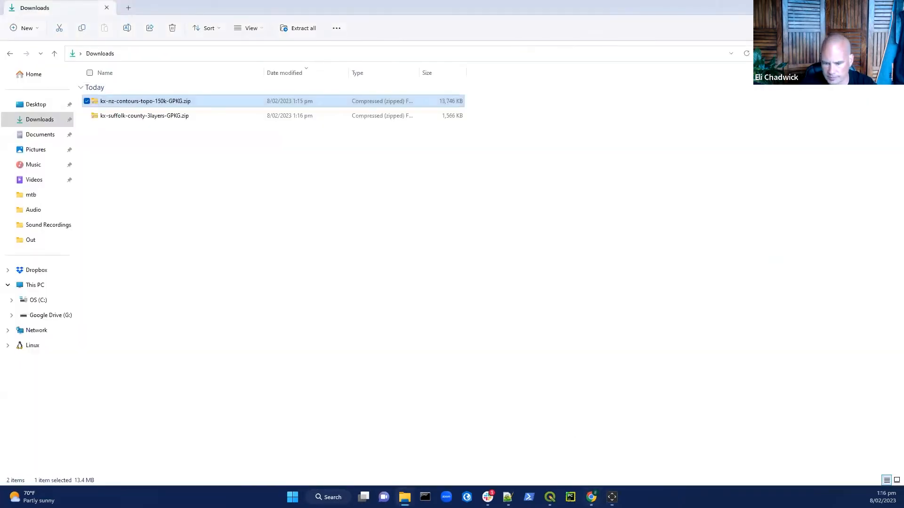
Switch to the browser, clear the New York region filter from the data catalogue, and add a new map viewer
key("alt+Tab")
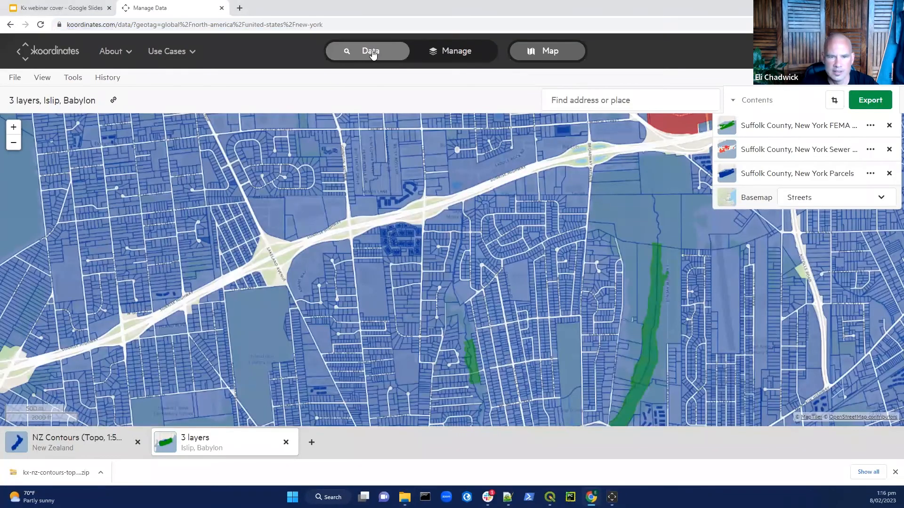
left_click(370, 52)
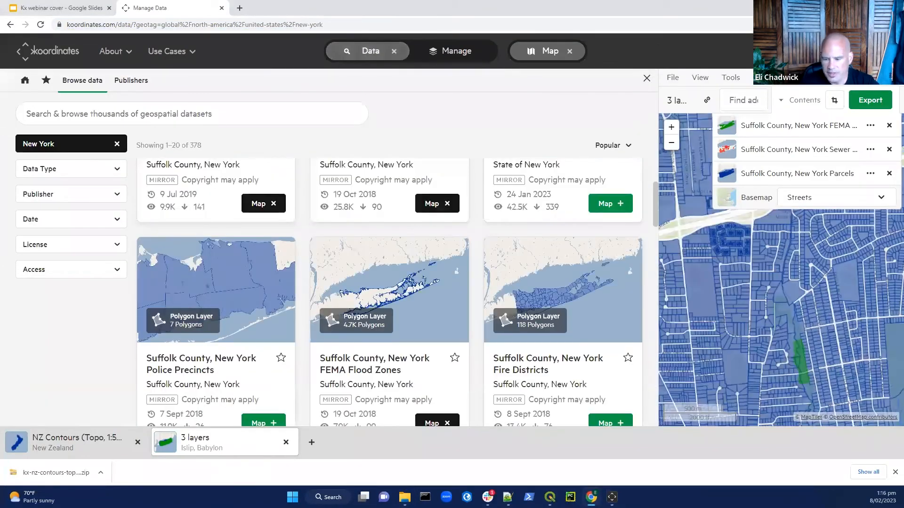
left_click(895, 472)
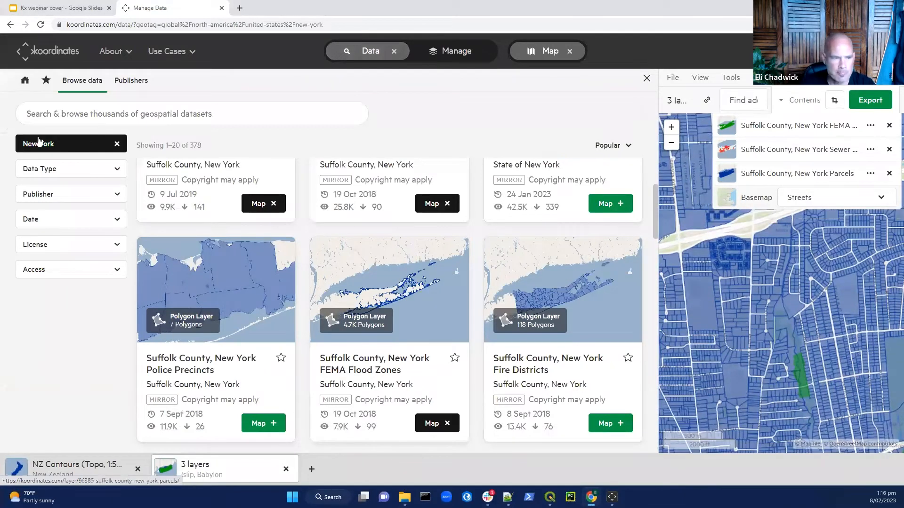
left_click(117, 144)
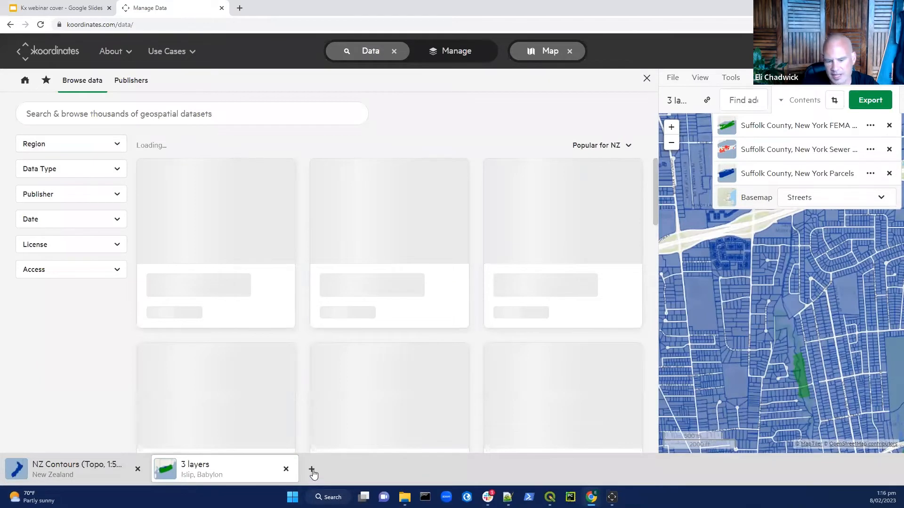
left_click(311, 469)
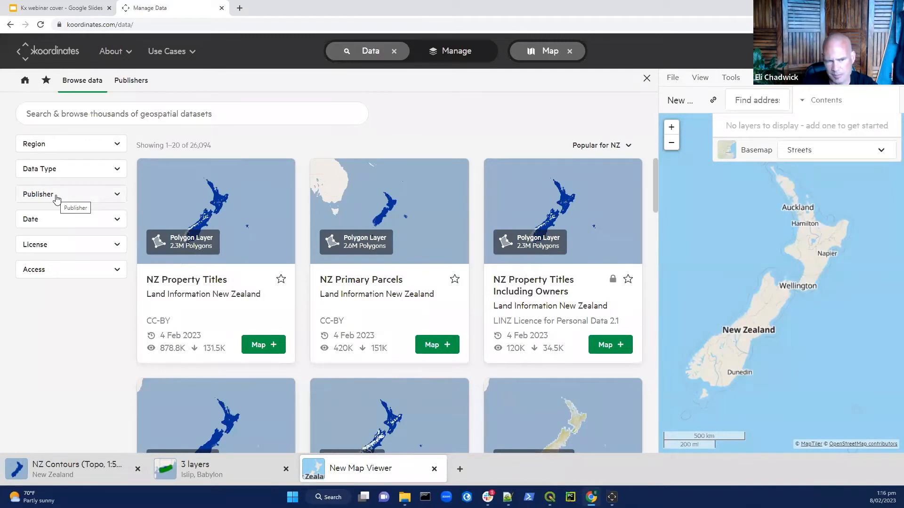
Filter the catalogue to the publisher Stats NZ and add Statistical Area 2 2023 (generalised) to the new map
left_click(73, 195)
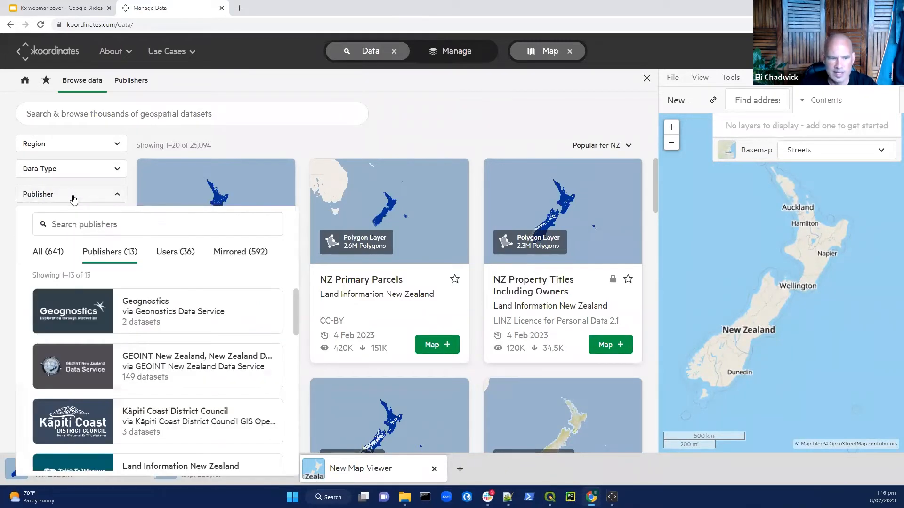
left_click_drag(293, 310, 297, 435)
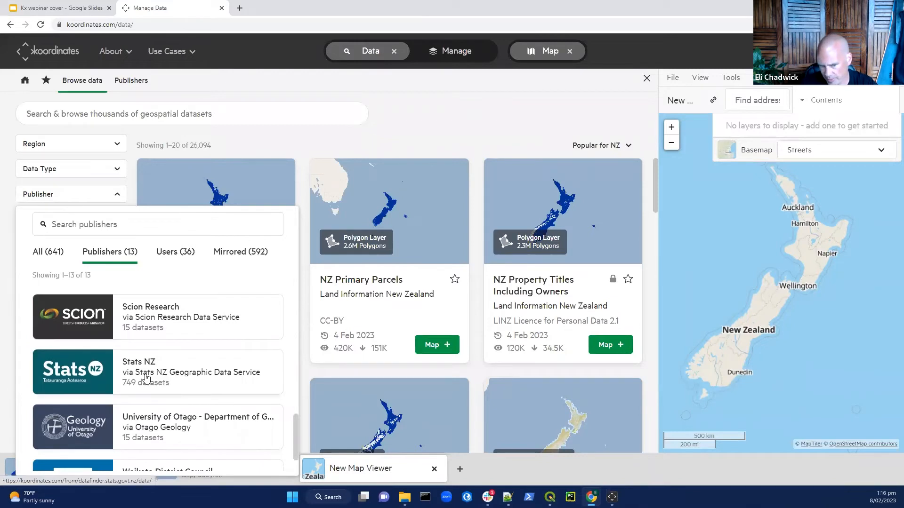
left_click(96, 377)
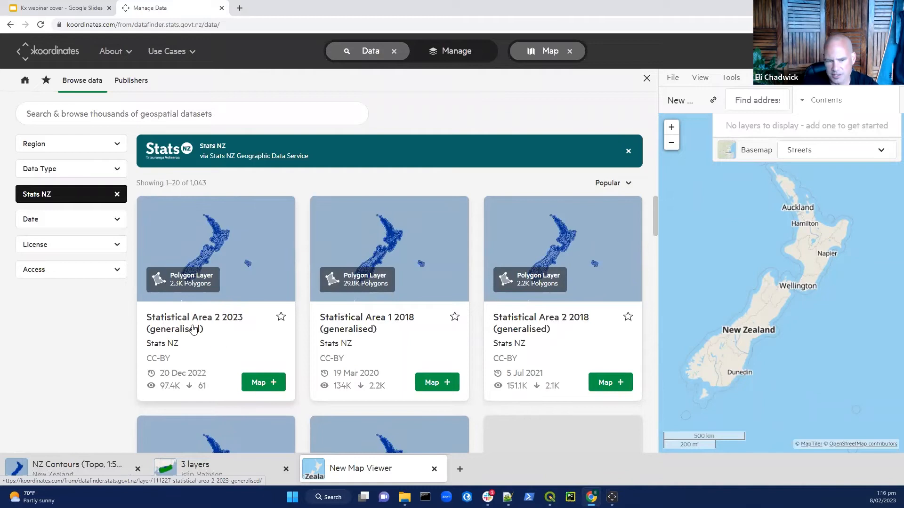
left_click(263, 383)
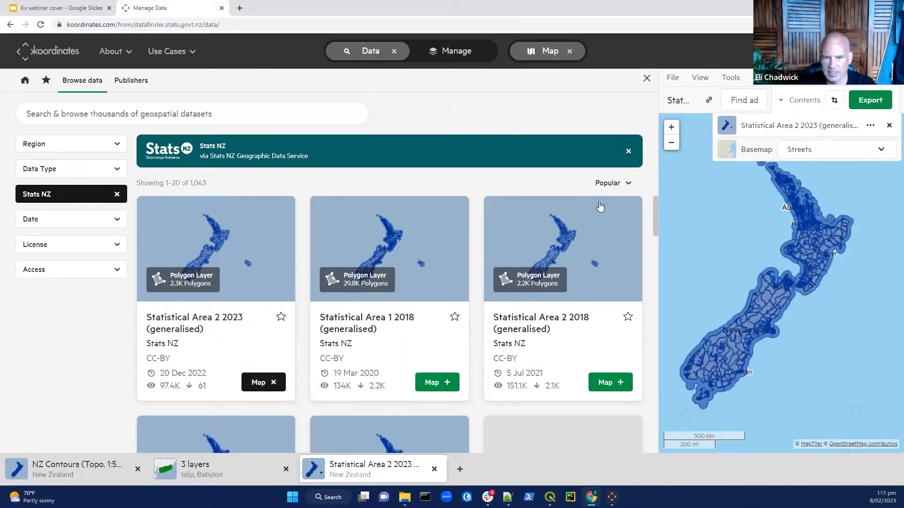
Replace the Stats NZ publisher filter with Land Information New Zealand
left_click(628, 151)
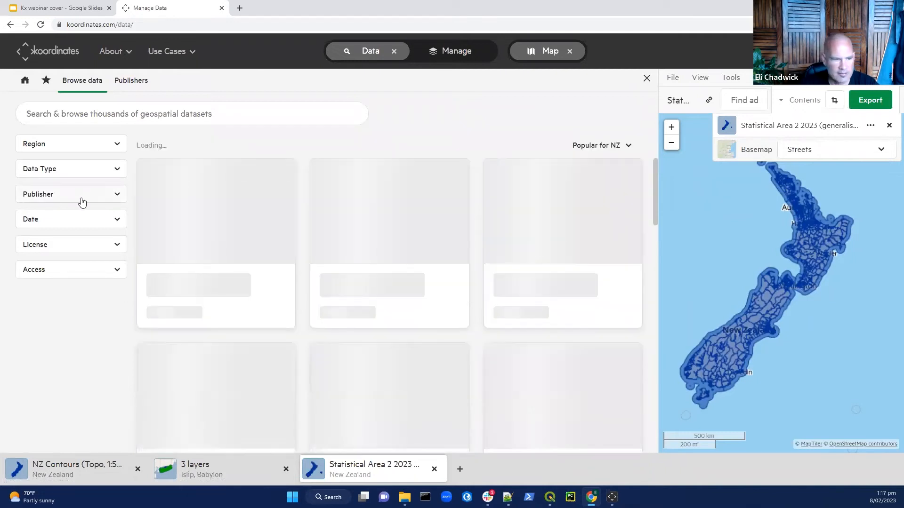
left_click(116, 195)
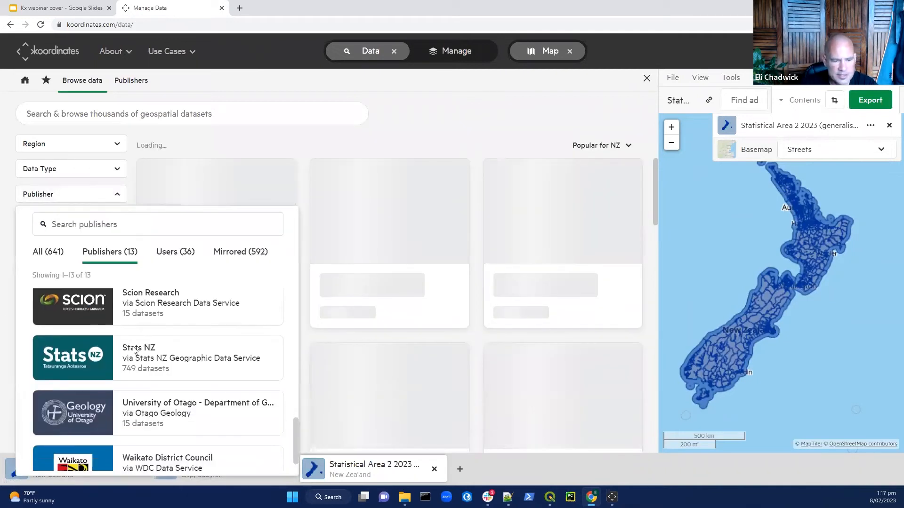
scroll(134, 351, "down", 1)
scroll(134, 351, "up", 8)
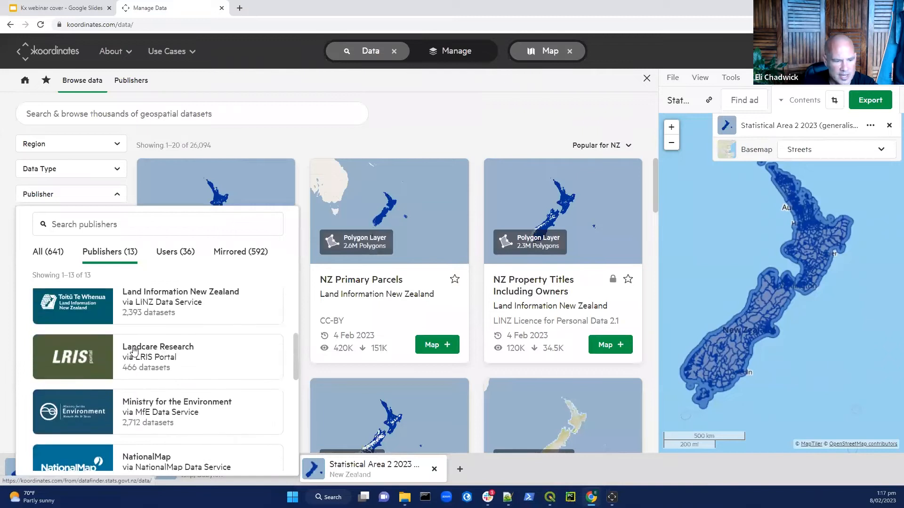
left_click(70, 328)
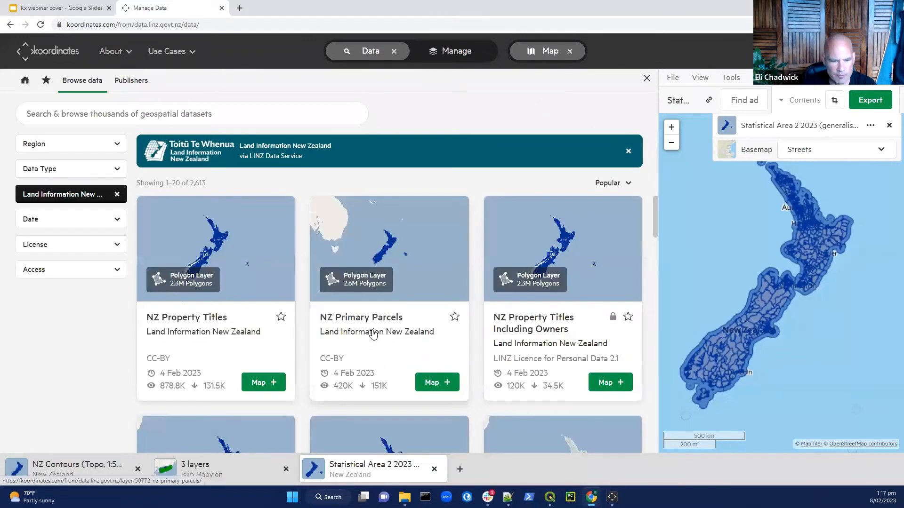
Try the Point Clouds, Rasters and Grids data types, and filter the Land Information New Zealand datasets to Vectors
left_click(117, 169)
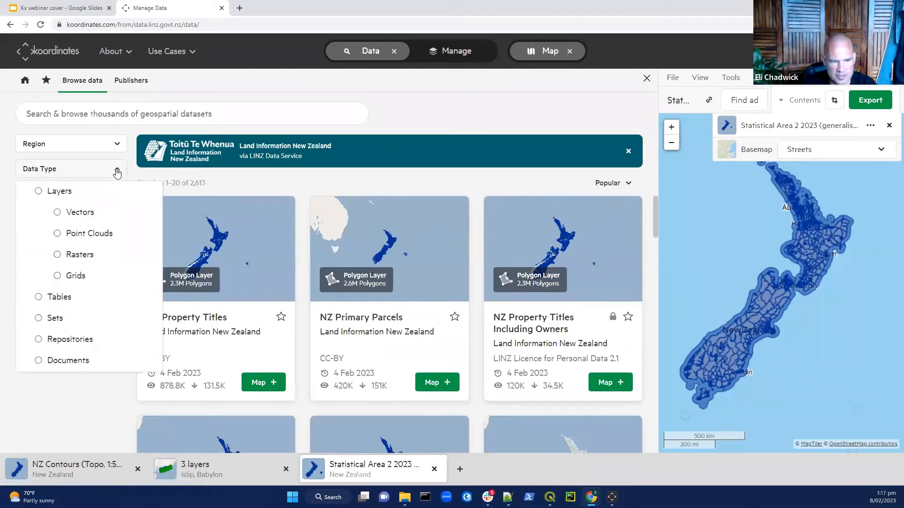
left_click(57, 212)
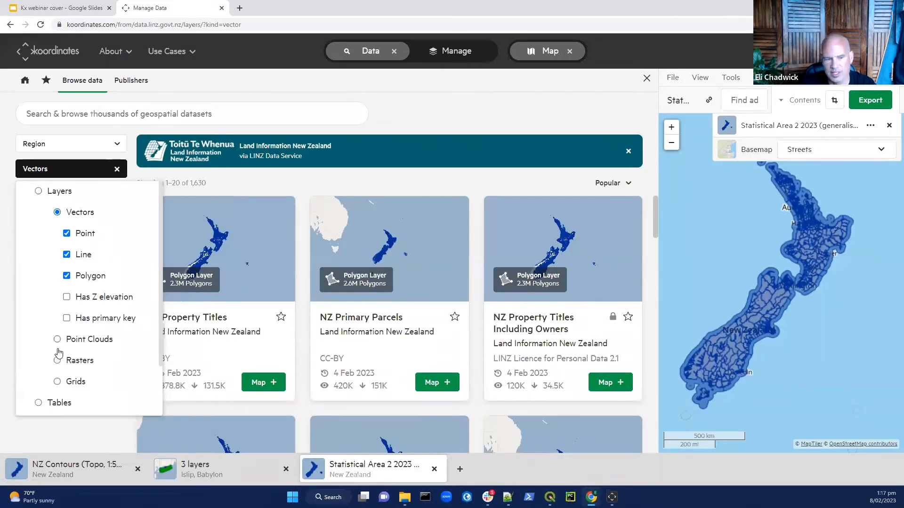
left_click(57, 340)
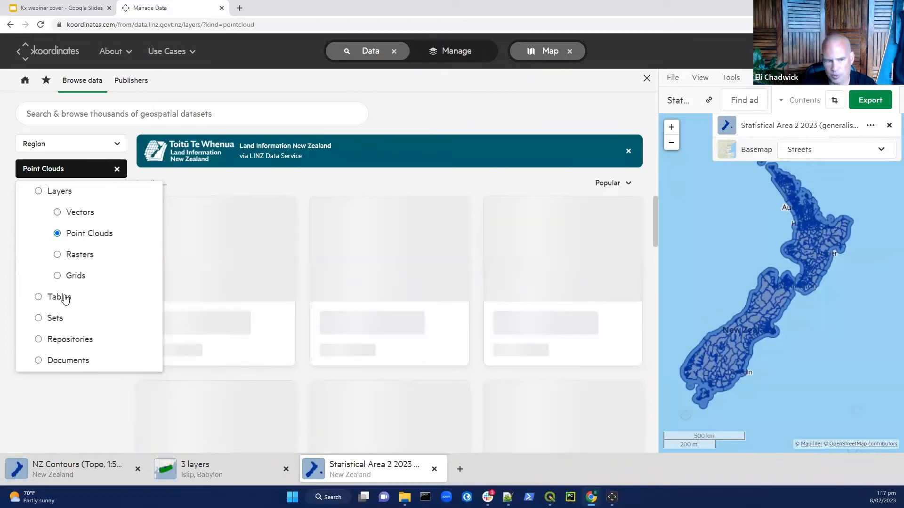
left_click(57, 256)
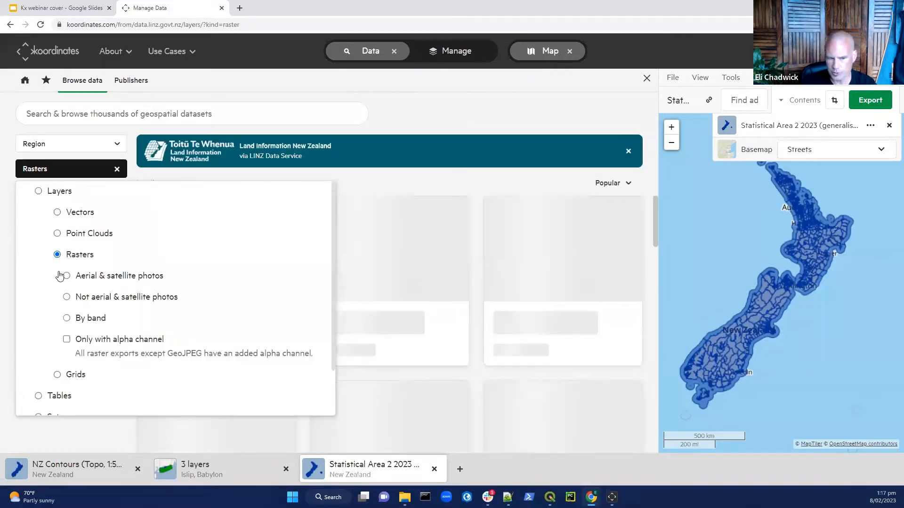
left_click(57, 376)
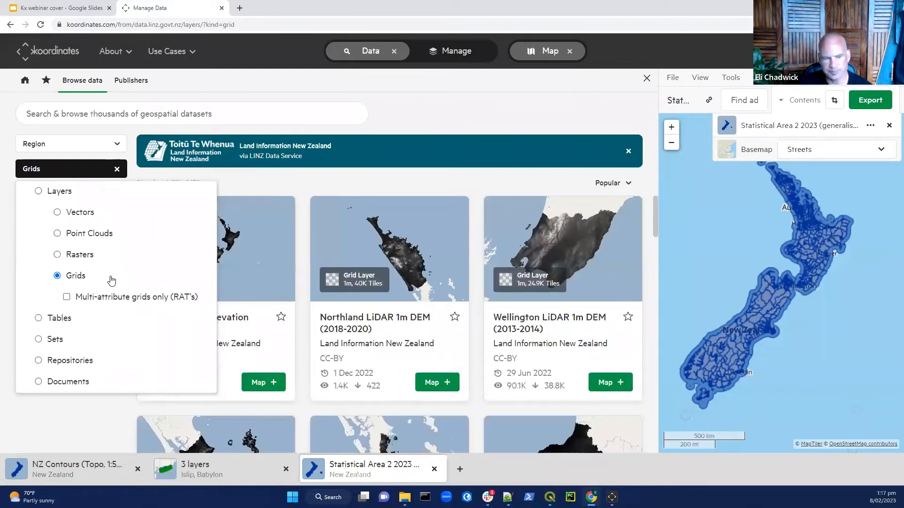
left_click(58, 212)
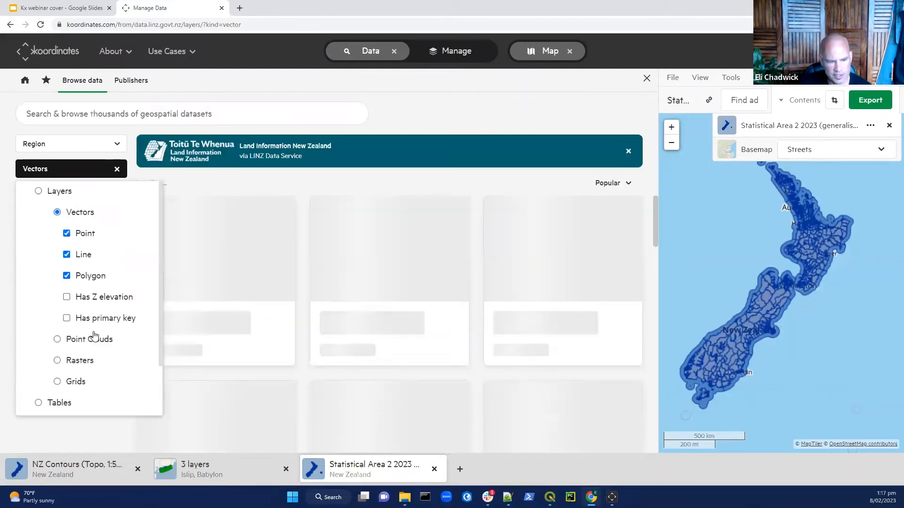
scroll(108, 332, "down", 1)
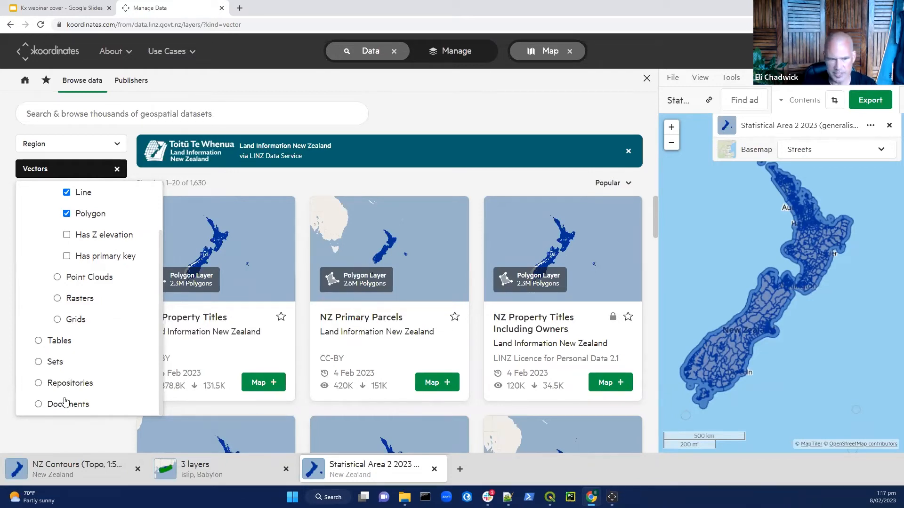
Search the filtered datasets for "road", favourite NZ Roads: Road Section Geometry, and add it to the map
left_click(287, 119)
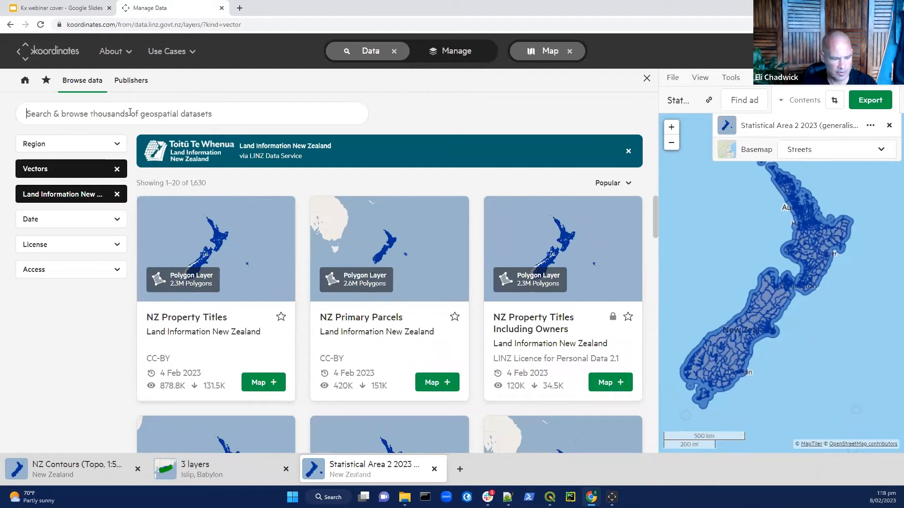
type("road")
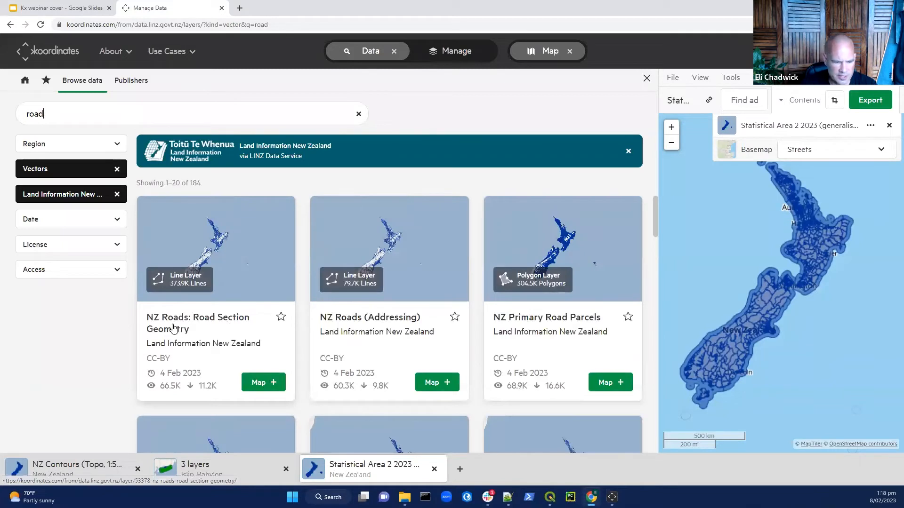
left_click(281, 321)
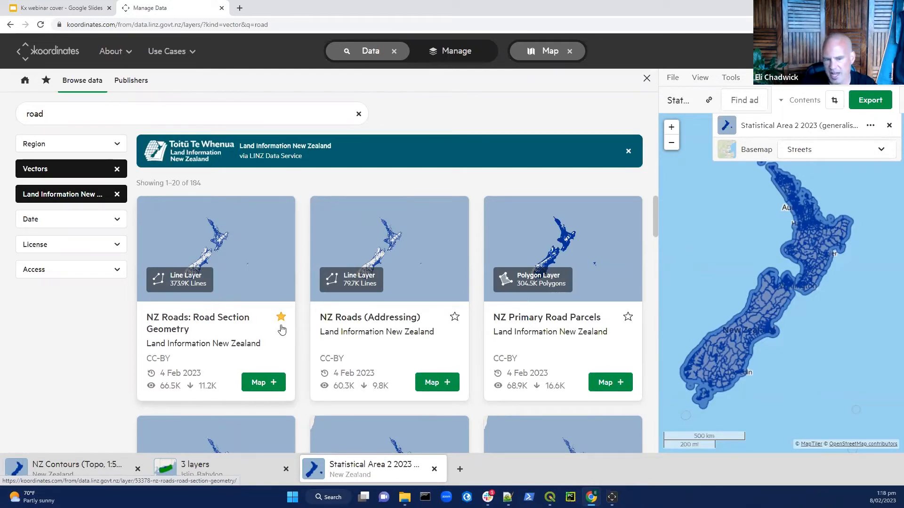
left_click(263, 379)
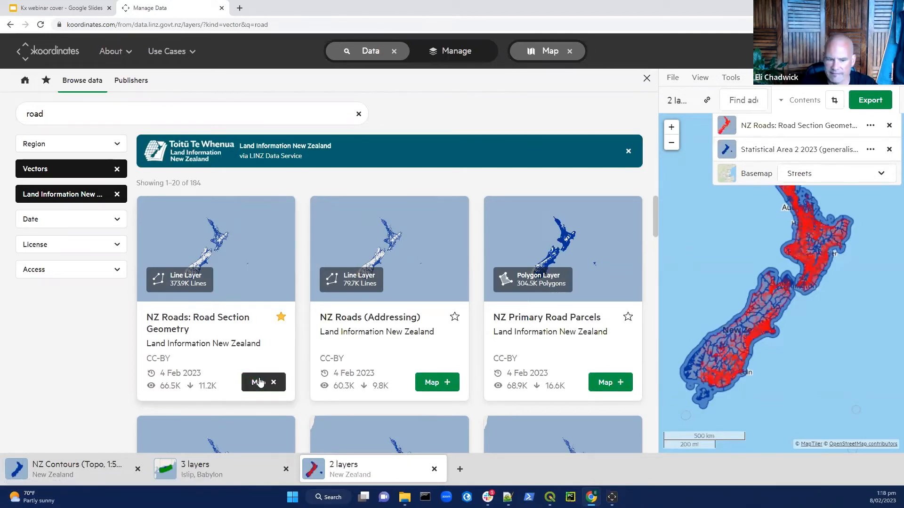
Hide the catalogue, review the export settings and vector formats for the cropped two-layer New Zealand map, and close the export dialog
left_click(393, 51)
scroll(473, 260, "up", 5)
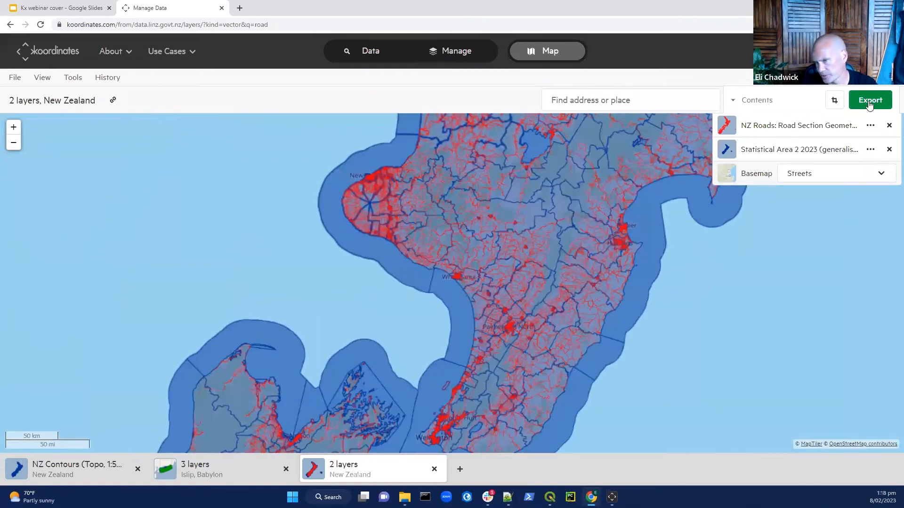
left_click(870, 101)
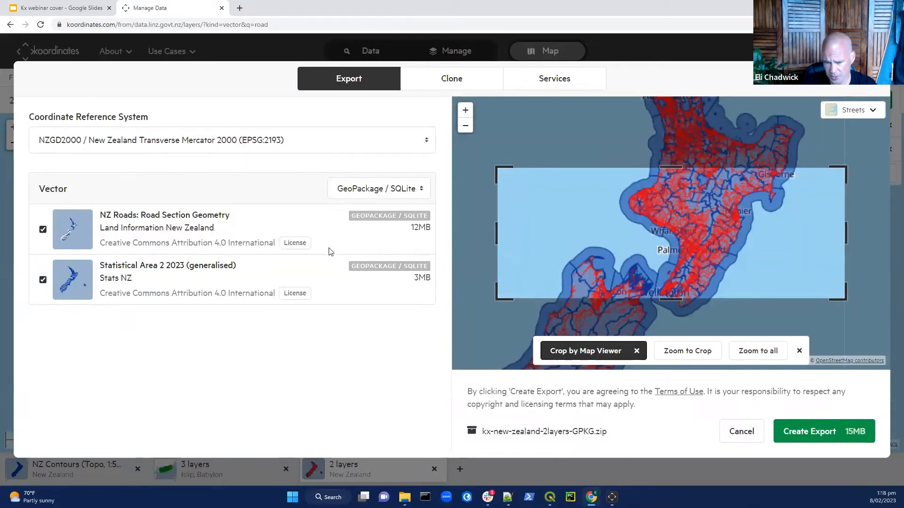
left_click(421, 194)
key("Escape")
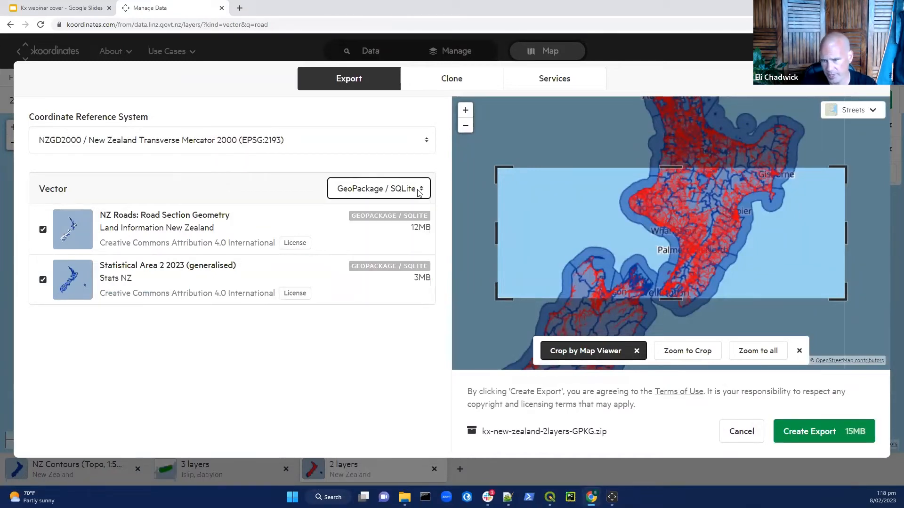
left_click(875, 78)
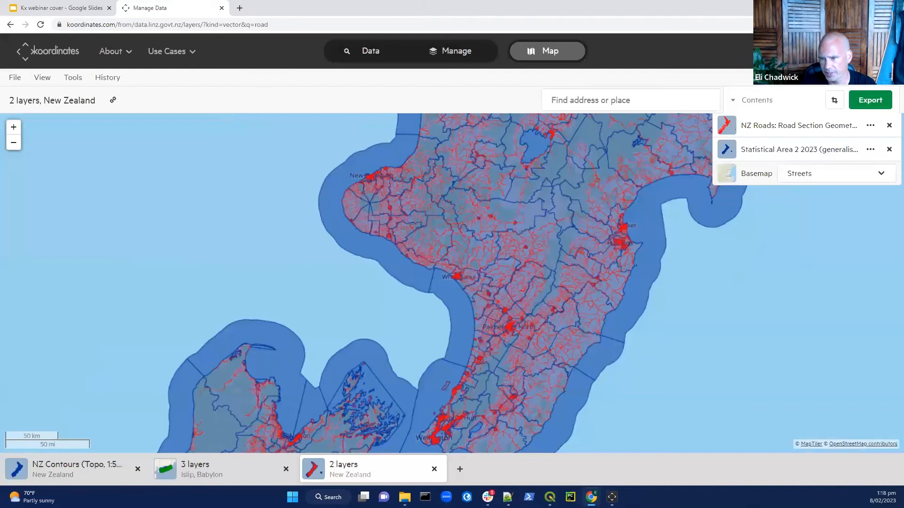
Reopen the data catalogue, add another new map viewer, and reset the catalogue search and filters
left_click(367, 55)
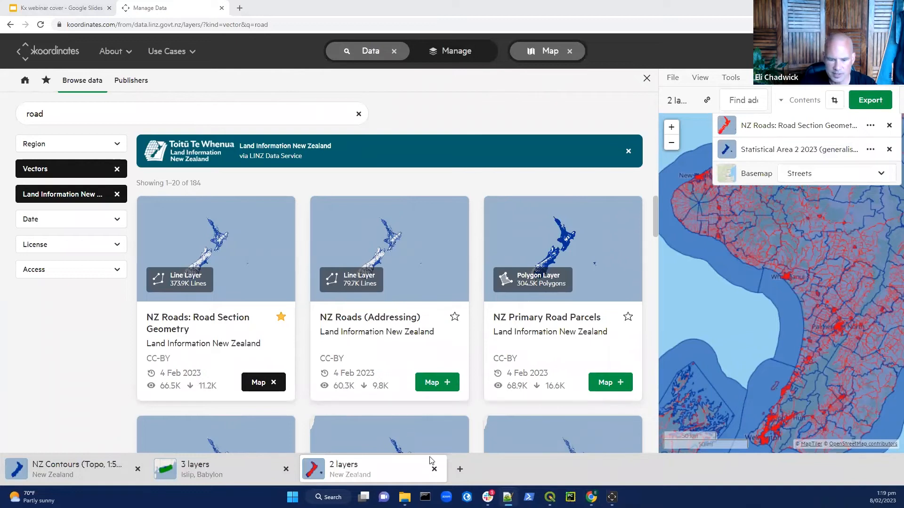
left_click(460, 469)
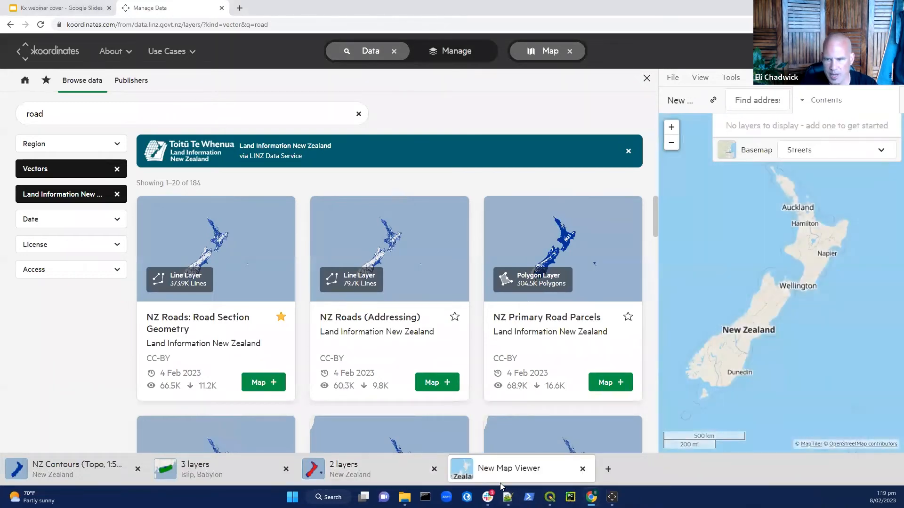
left_click(94, 80)
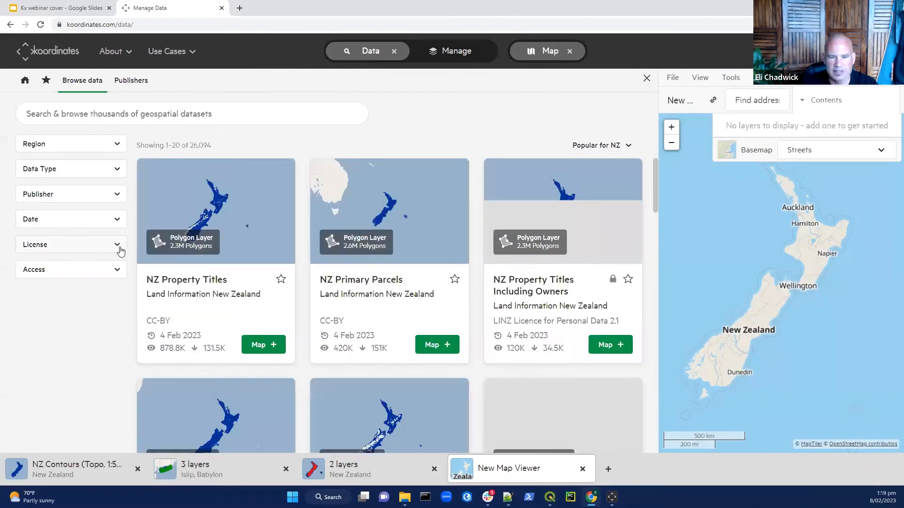
Browse the starred datasets and add Manawatu Whanganui 03m rural aerial photos (2015 - 2016) and NZ Street Address to the new map
left_click(46, 82)
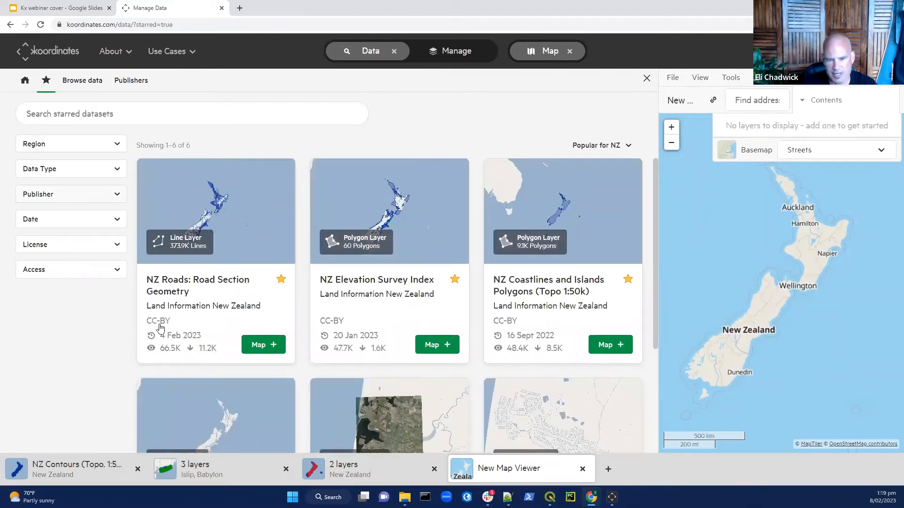
scroll(508, 261, "down", 3)
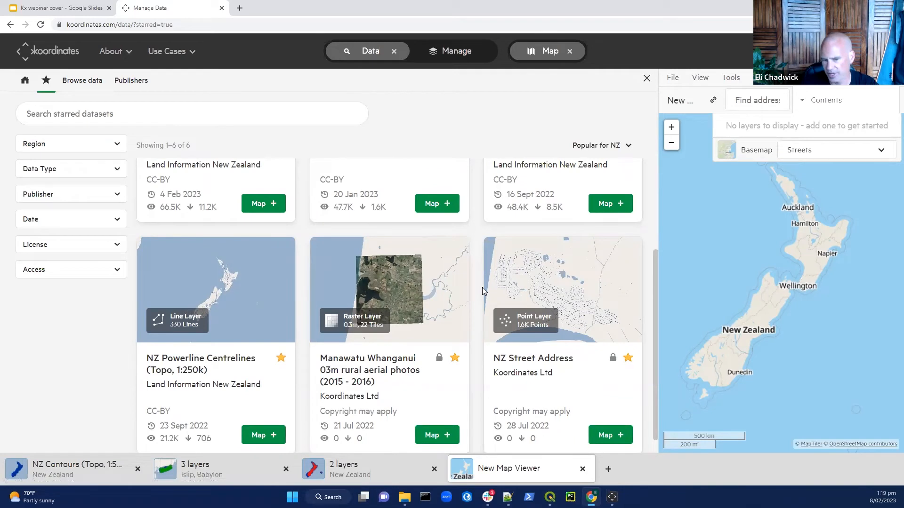
scroll(482, 288, "up", 1)
scroll(482, 290, "down", 1)
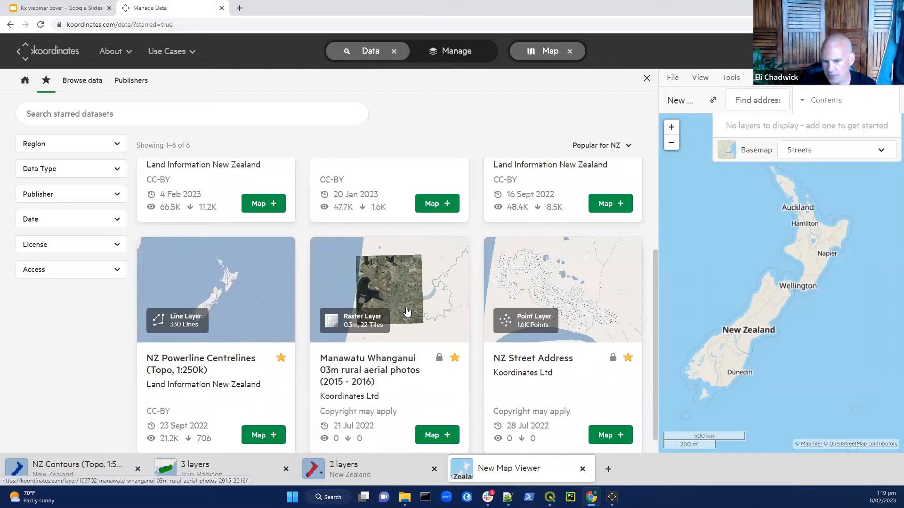
left_click(432, 434)
scroll(779, 278, "up", 3)
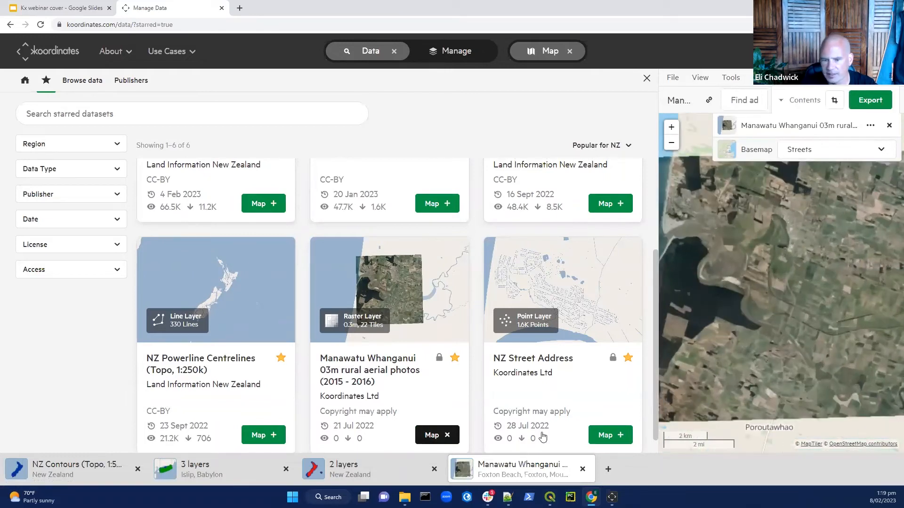
left_click(598, 431)
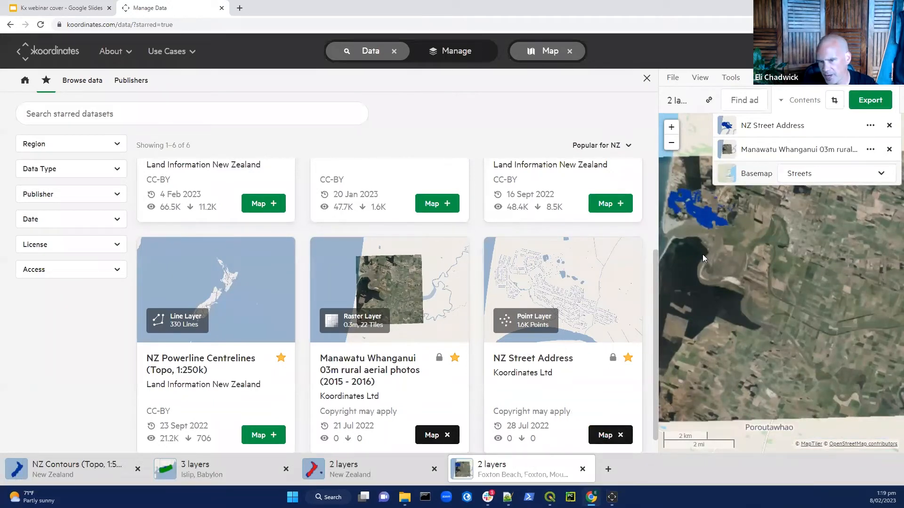
Add the starred NZ Roads: Road Section Geometry layer to the map and view it over the coastal settlement's streets
scroll(408, 305, "up", 2)
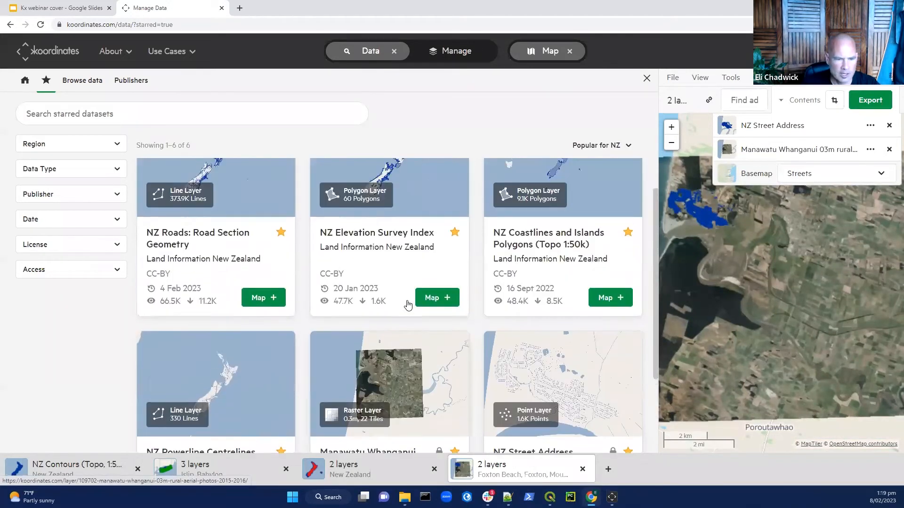
scroll(408, 305, "up", 1)
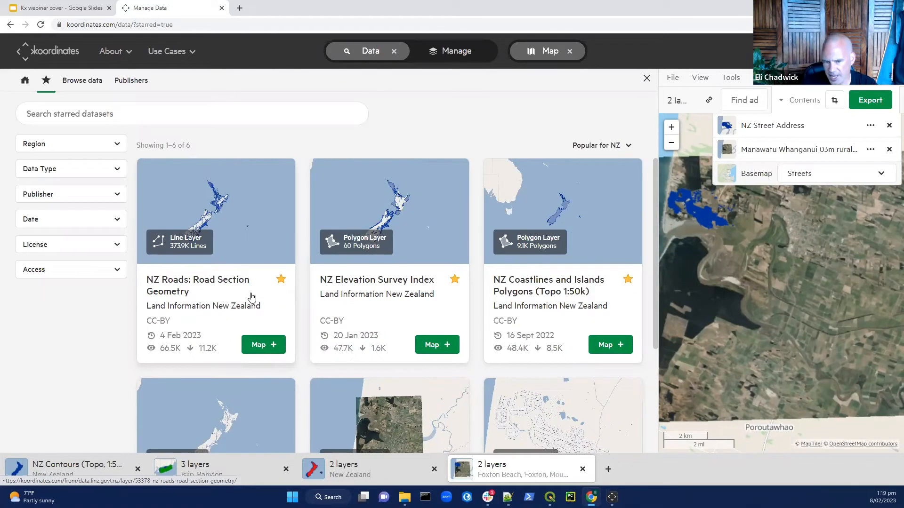
left_click(265, 345)
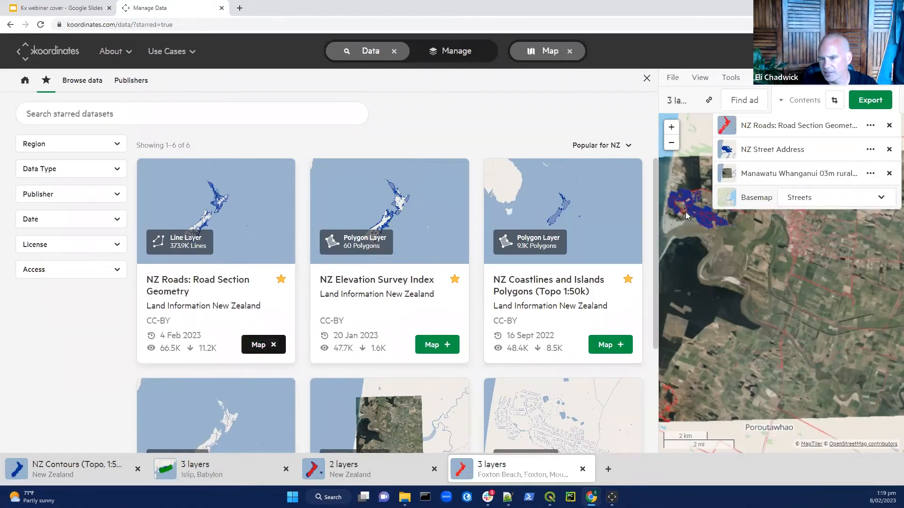
scroll(686, 212, "up", 4)
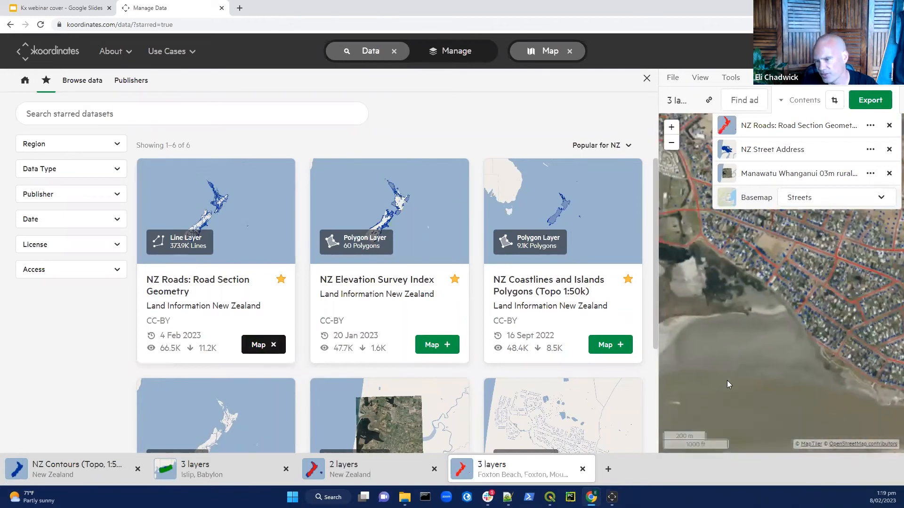
left_click_drag(713, 385, 820, 429)
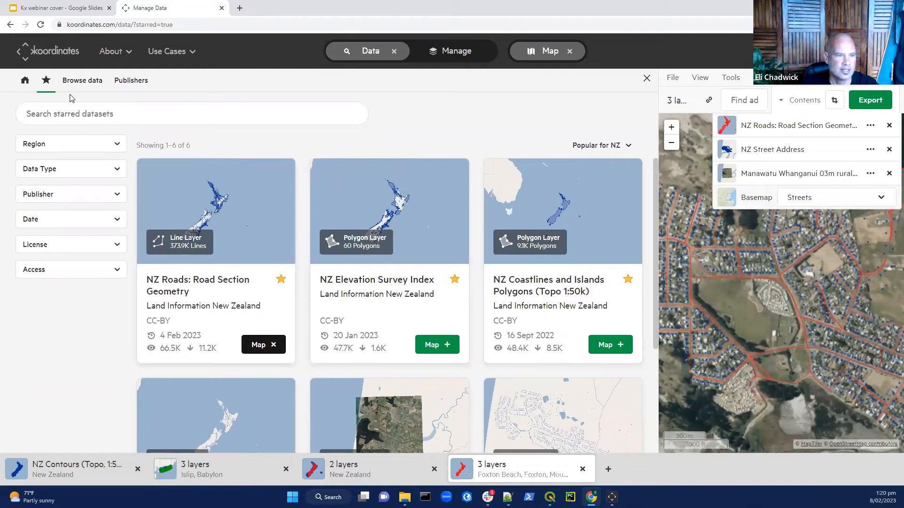
Return to the full data catalogue and filter it to Land Information New Zealand polygon vector layers
left_click(81, 81)
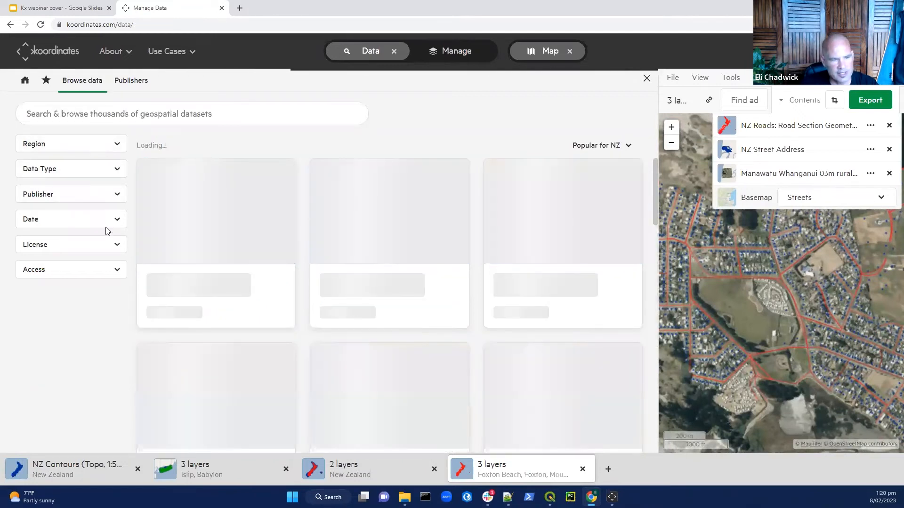
left_click(117, 194)
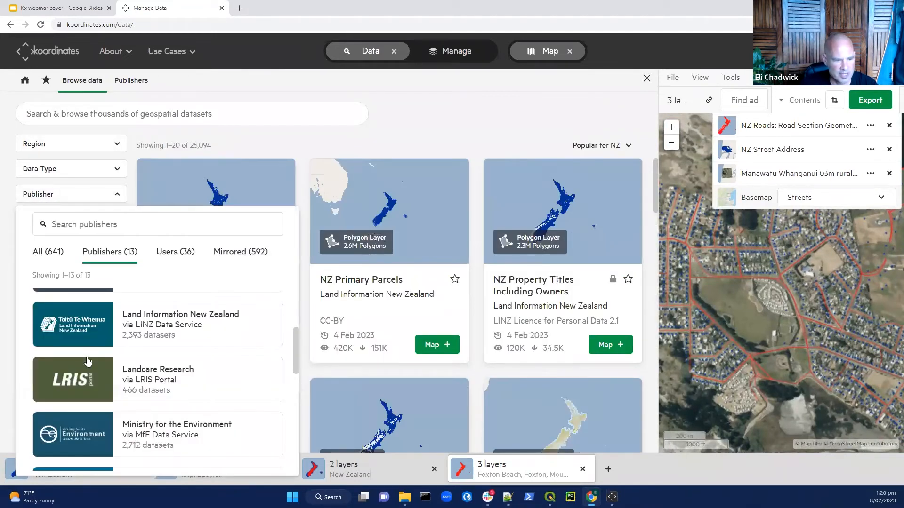
left_click(85, 328)
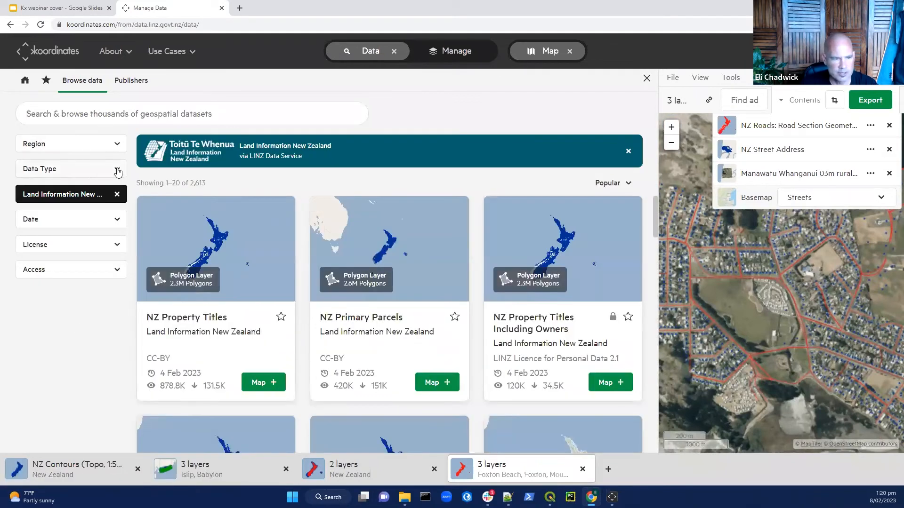
left_click(117, 171)
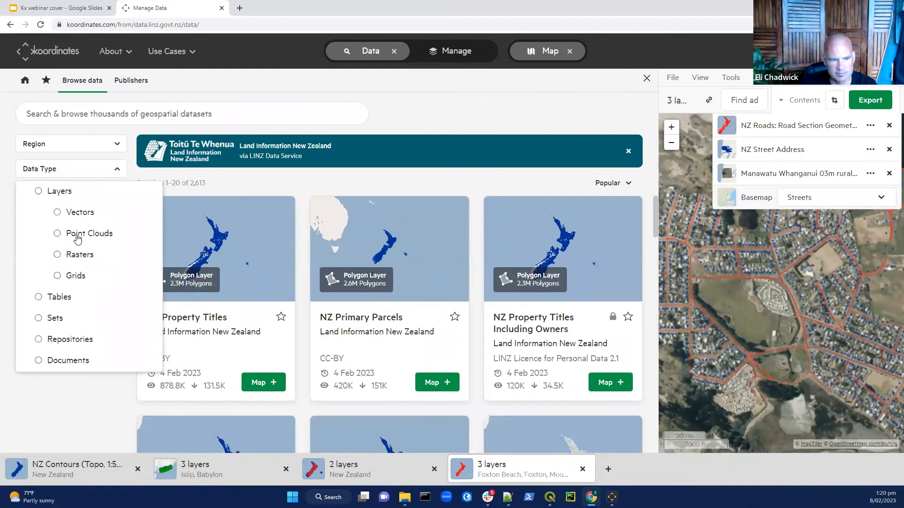
left_click(75, 214)
left_click(67, 234)
left_click(66, 255)
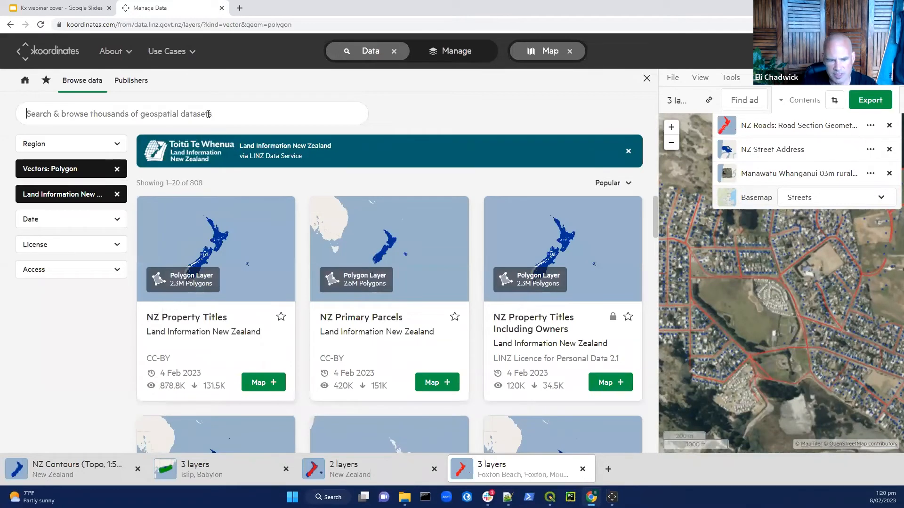
Search the filtered polygon datasets for "building"
left_click(141, 114)
type("bui")
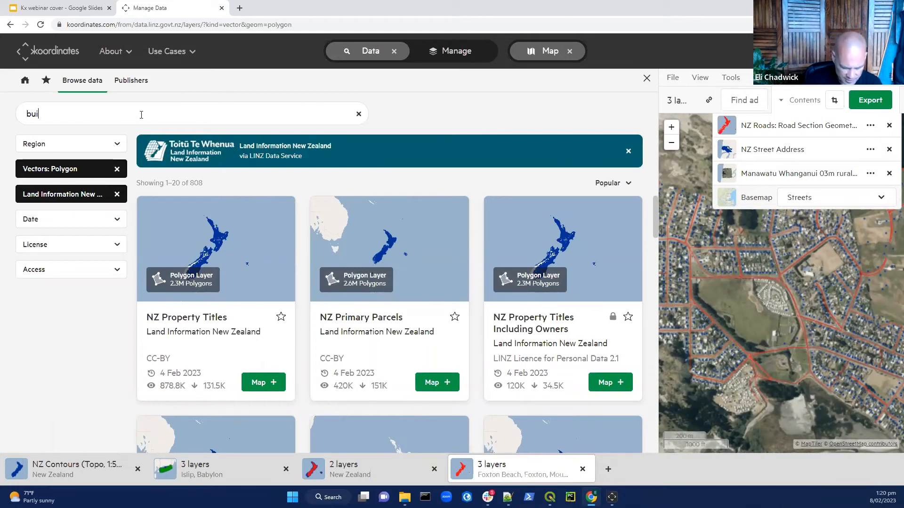
type("lding")
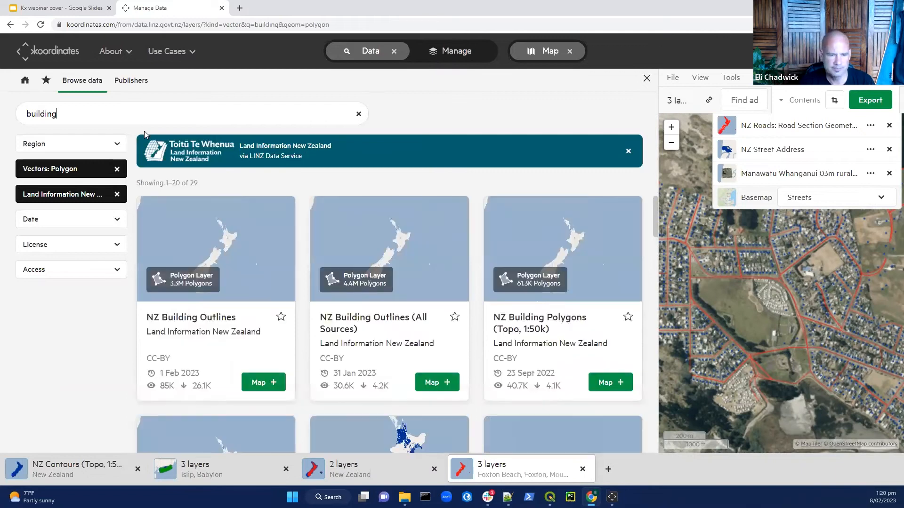
Review the NZ Building Outlines dataset's information, add the layer to the map, and close its details
left_click(236, 301)
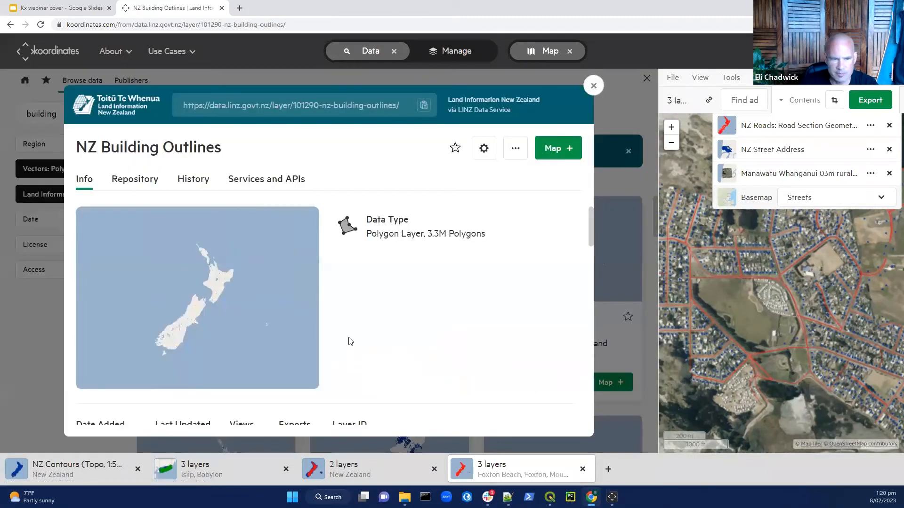
scroll(367, 310, "down", 2)
scroll(368, 309, "down", 1)
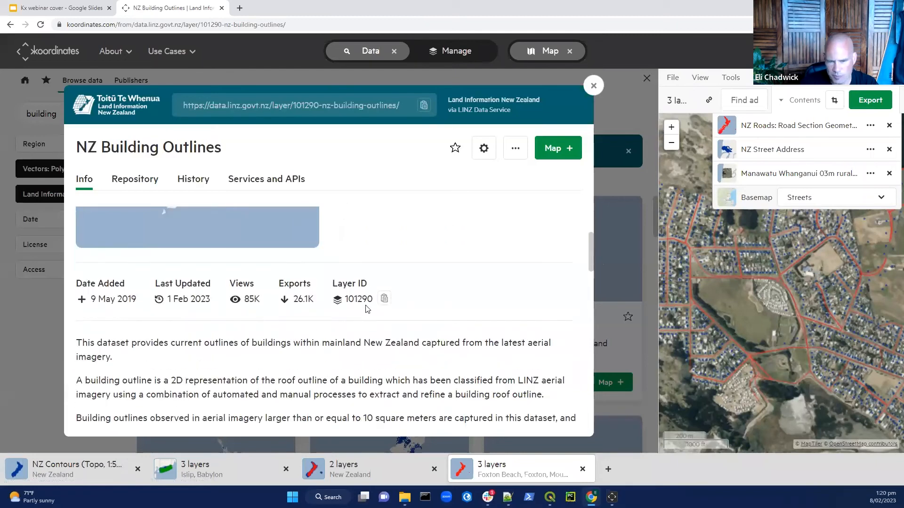
scroll(367, 309, "down", 1)
scroll(368, 309, "down", 1)
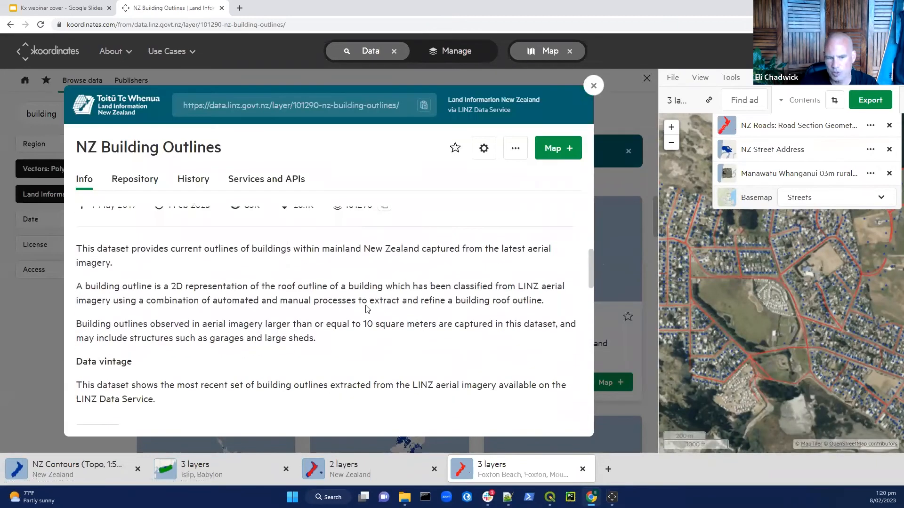
scroll(367, 309, "down", 1)
scroll(366, 308, "up", 4)
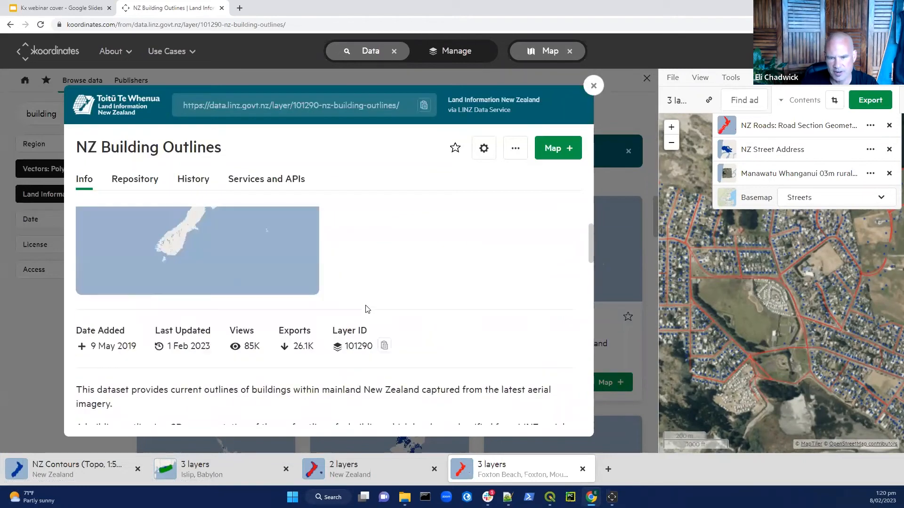
left_click(548, 151)
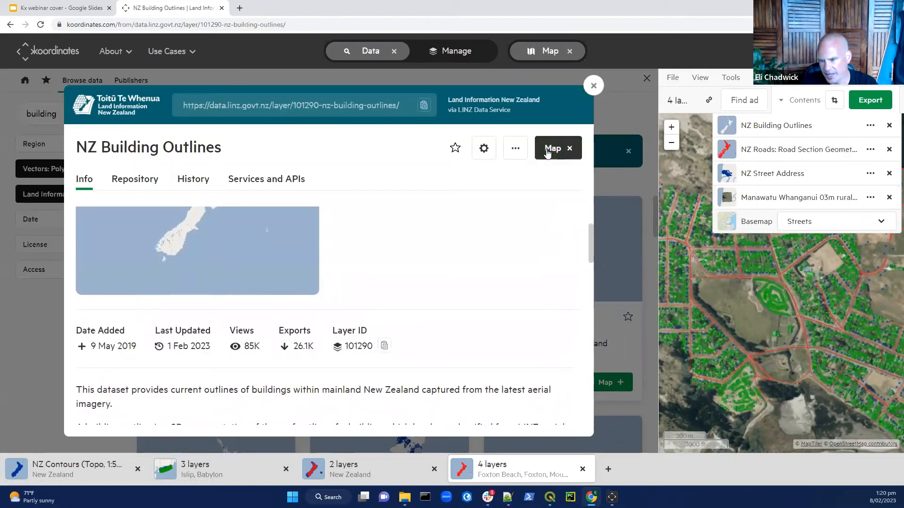
left_click(593, 87)
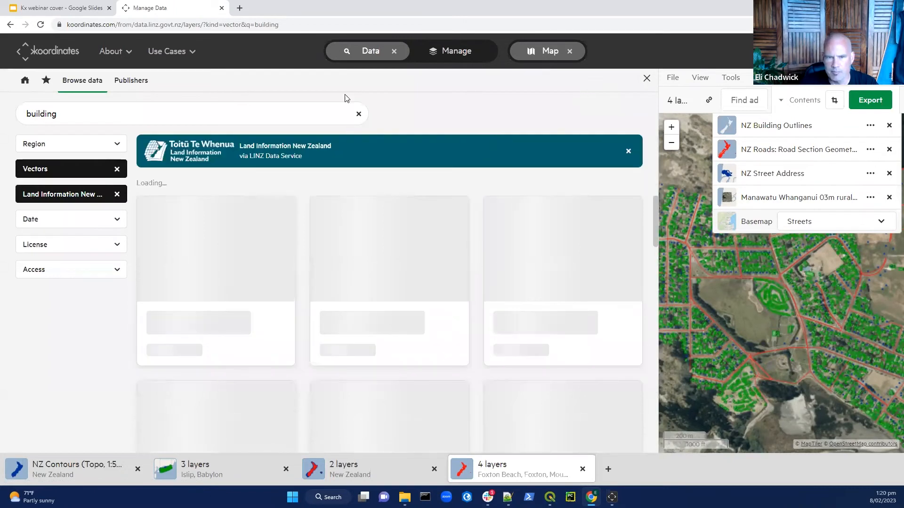
Hide and reopen the data catalogue, and widen the map view beside it
left_click(394, 51)
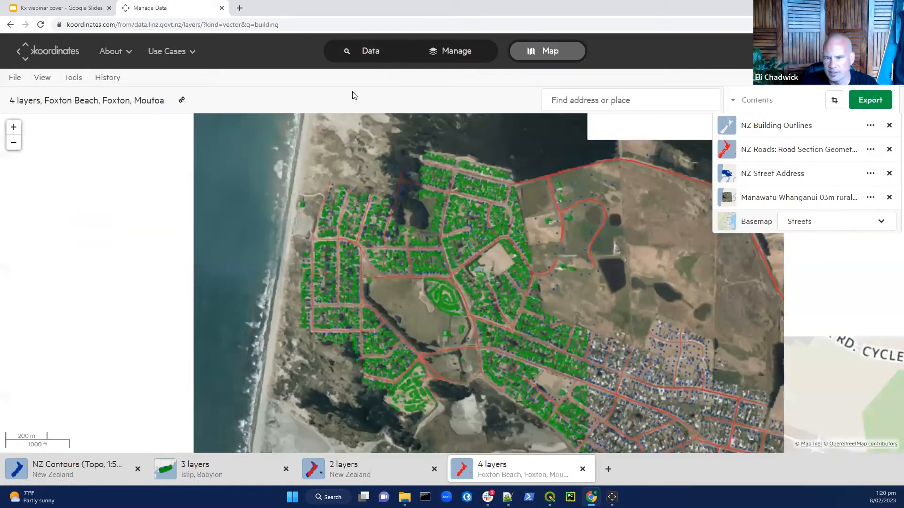
left_click(369, 52)
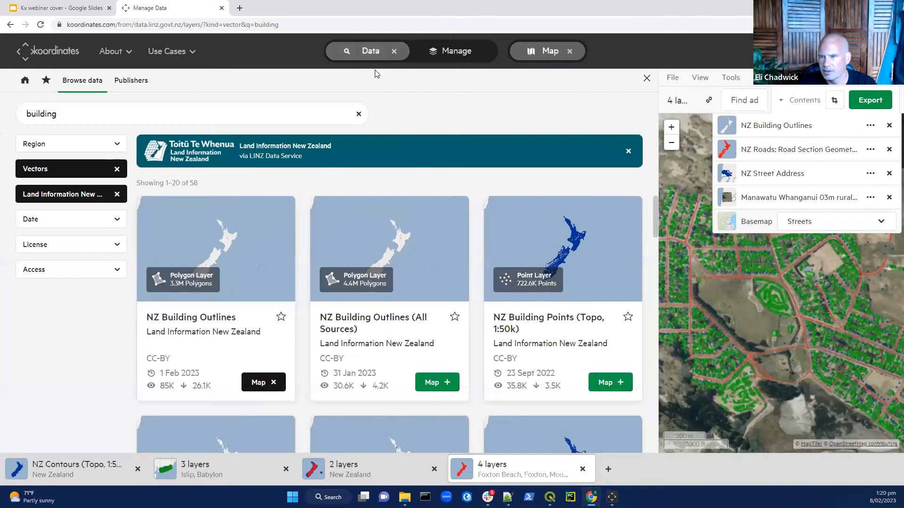
left_click_drag(660, 113, 439, 128)
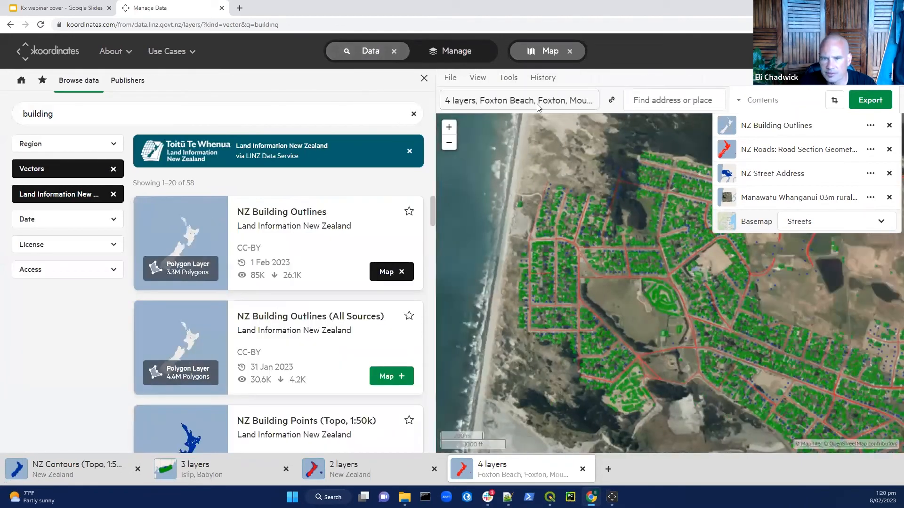
Rename the four-layer map as "Foxton Beach" and save the title
left_click(539, 100)
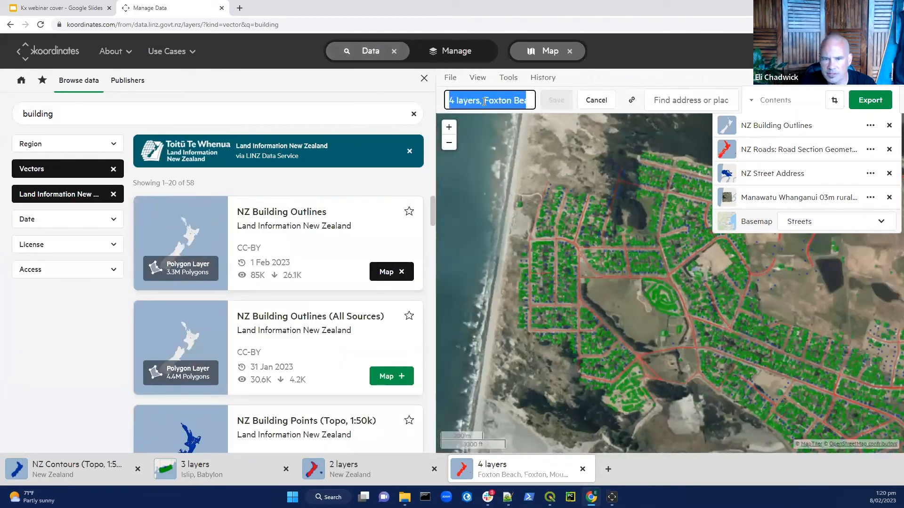
triple_click(485, 101)
left_click(499, 100)
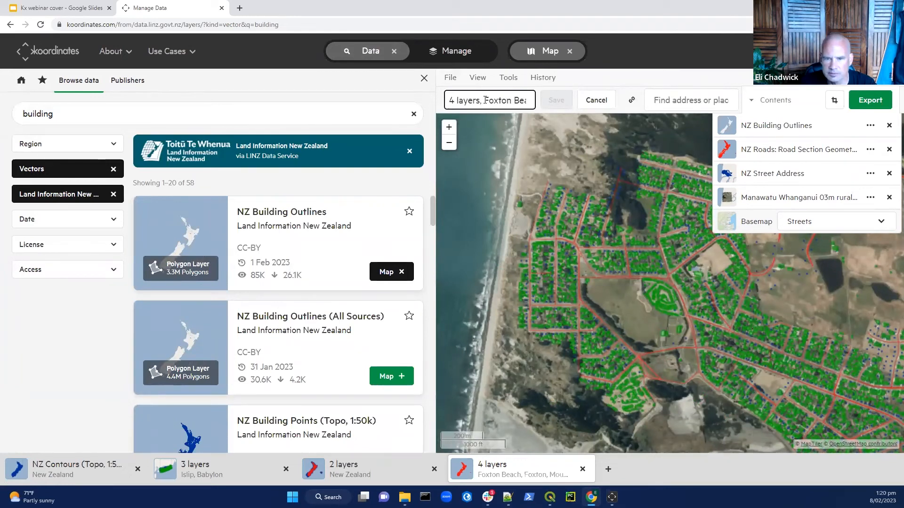
left_click_drag(477, 100, 406, 103)
key("BackSpace")
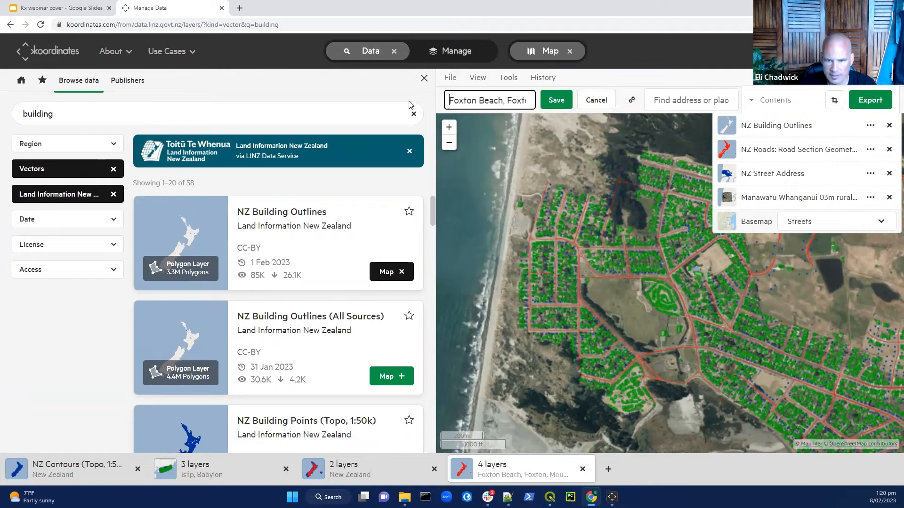
left_click_drag(503, 102, 563, 113)
key("BackSpace")
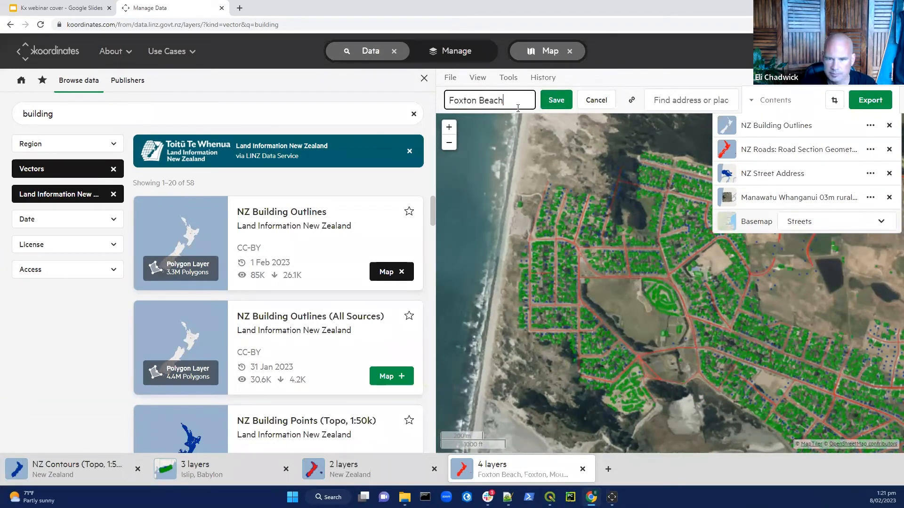
left_click(557, 100)
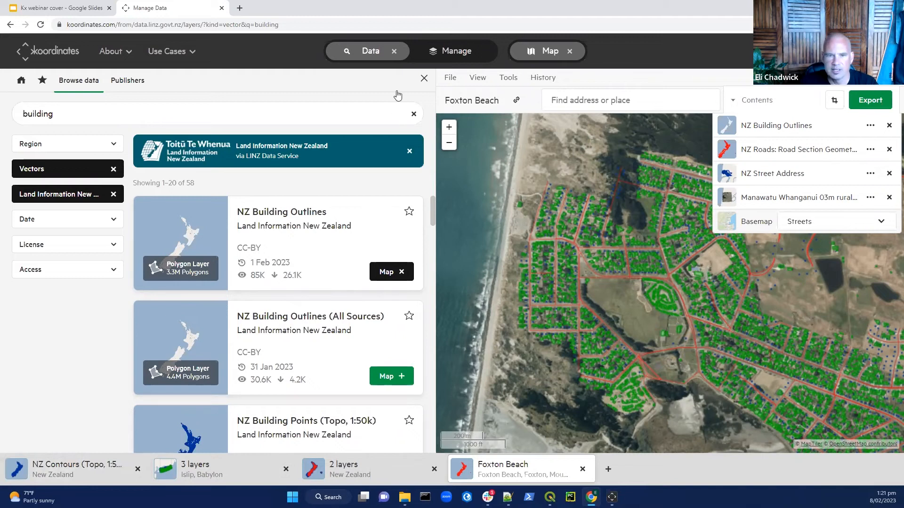
Hide the catalogue and inspect the attributes of a building outline in the curved cluster at the centre of Foxton Beach
left_click(394, 52)
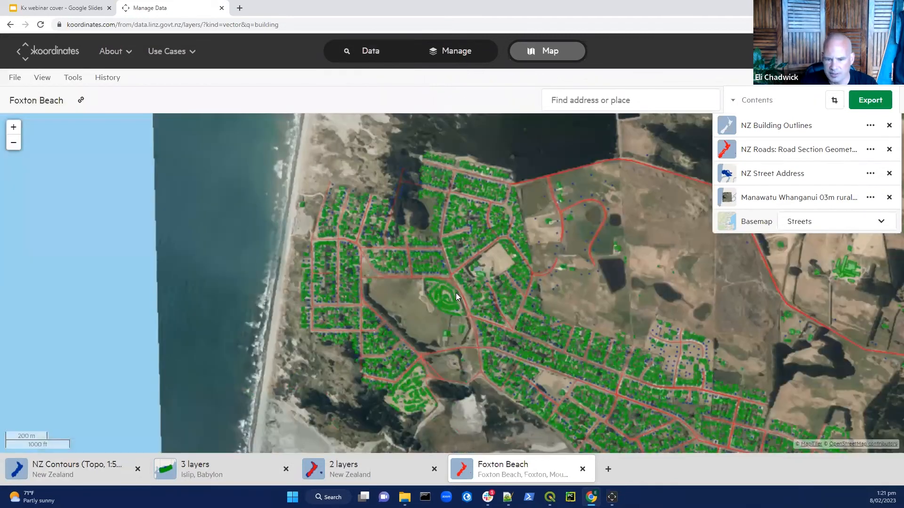
scroll(456, 293, "up", 3)
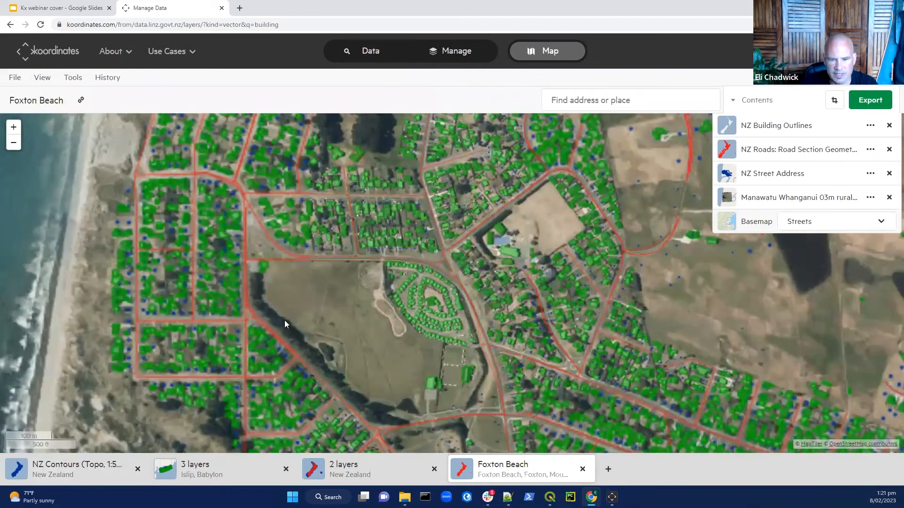
scroll(372, 294, "up", 3)
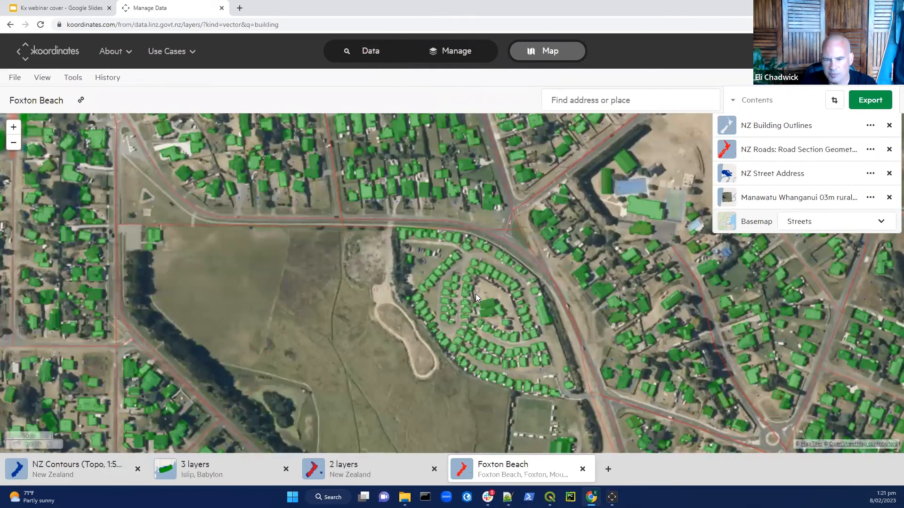
left_click(475, 294)
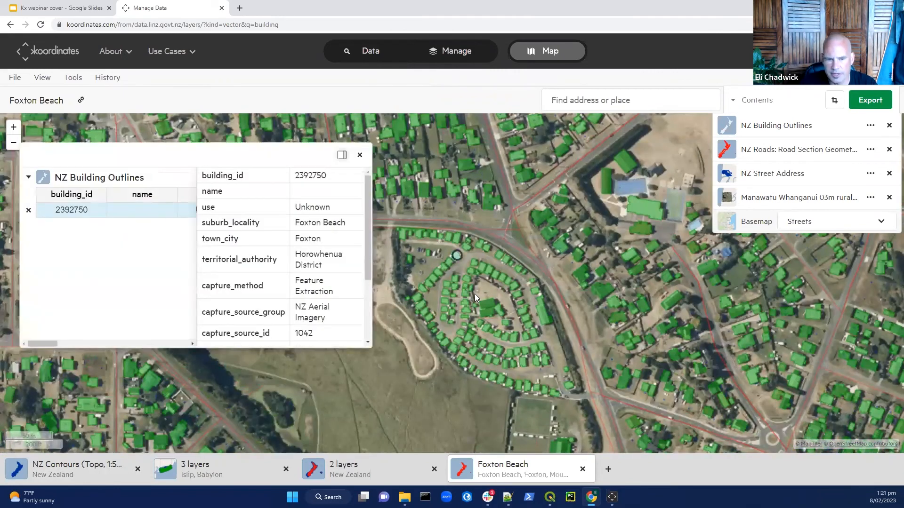
Dismiss the building's attributes and query the features at the road junction just north of the curved building cluster, closing the results
left_click(360, 155)
left_click(512, 230)
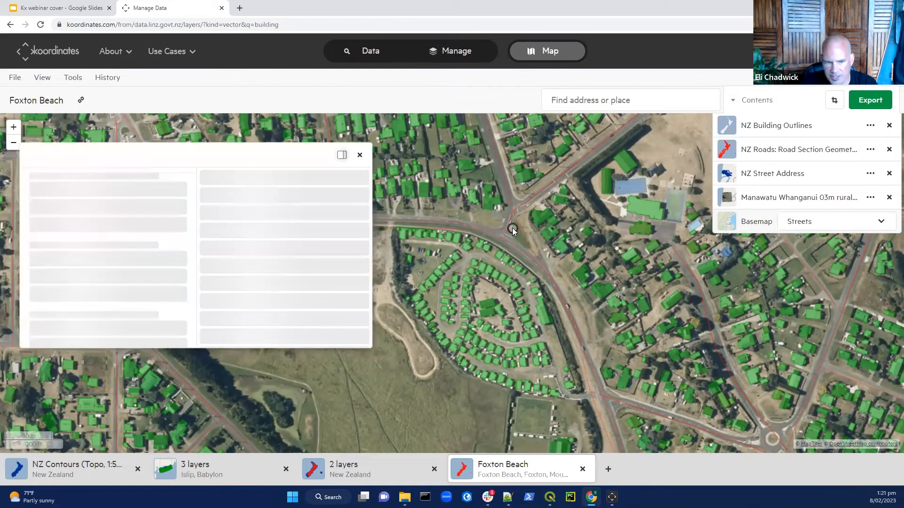
left_click(360, 155)
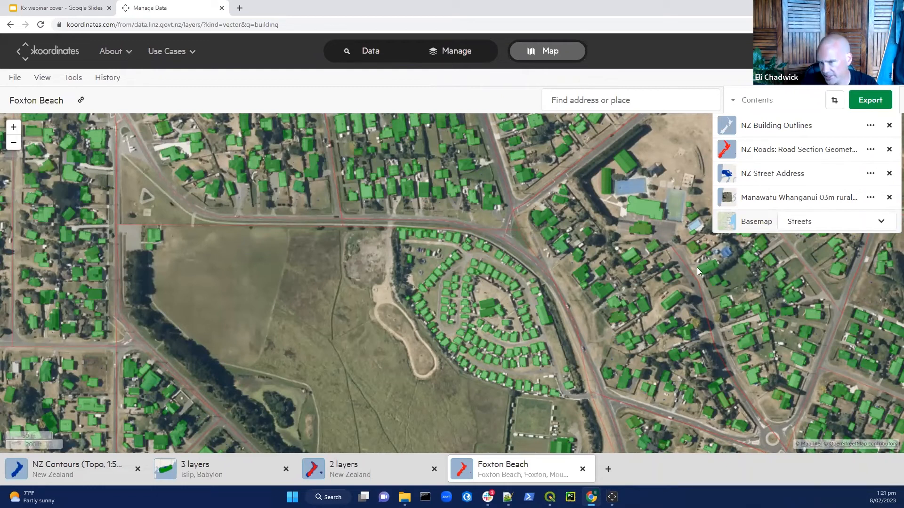
Review the vector and raster export formats and export all four Foxton Beach layers as GeoPackage / SQLite and GeoJPEG, hiding the progress list
left_click(871, 100)
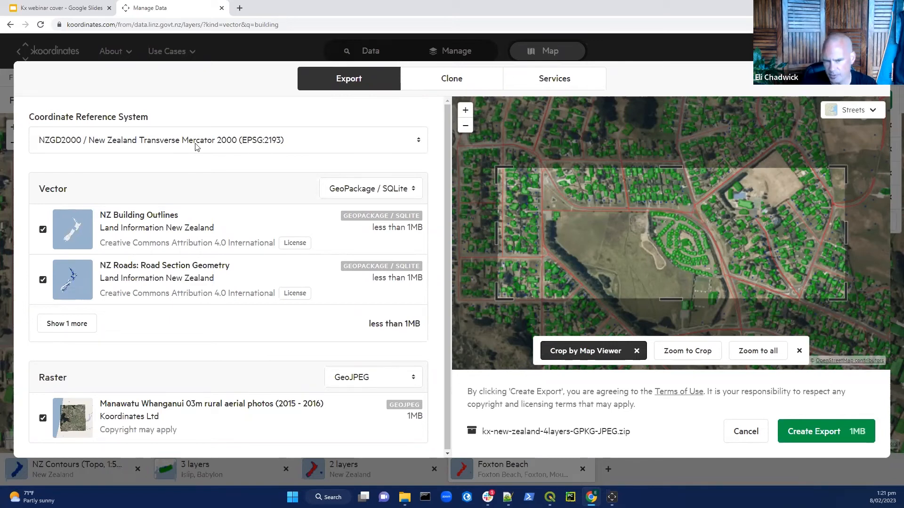
left_click(379, 193)
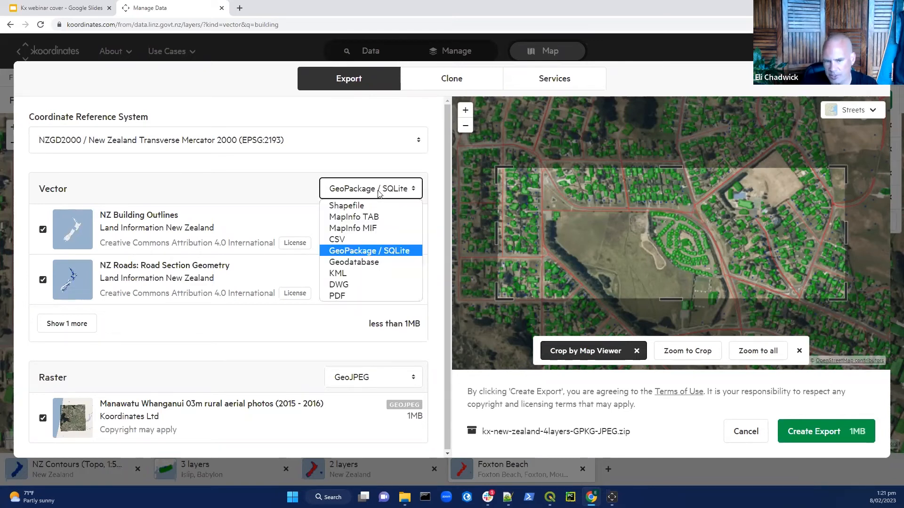
left_click(379, 194)
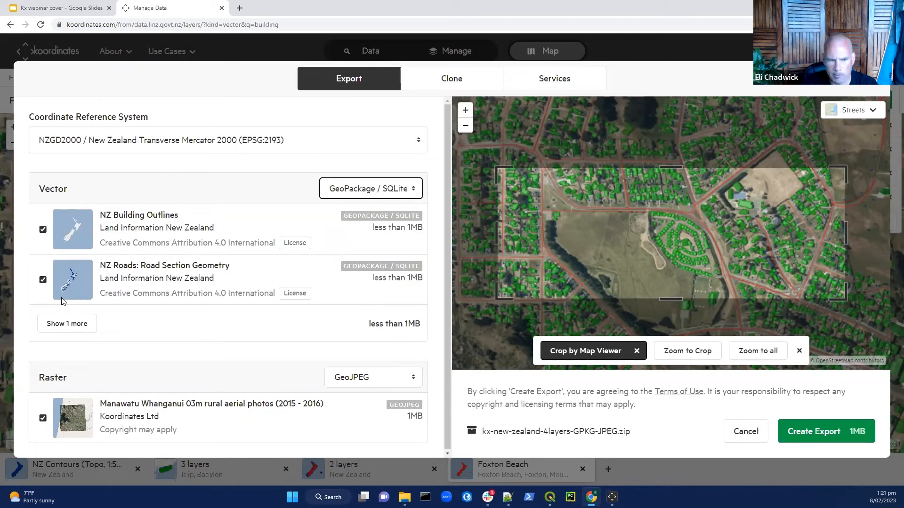
left_click(67, 323)
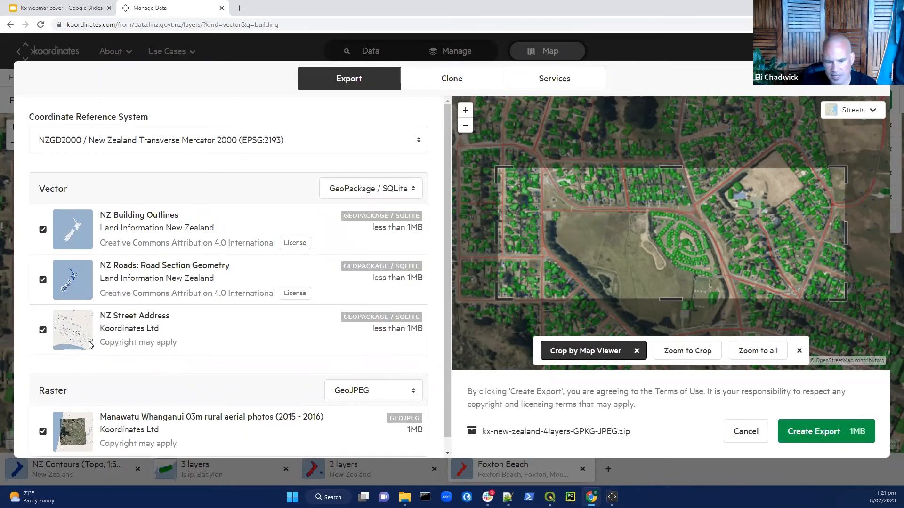
scroll(287, 375, "down", 1)
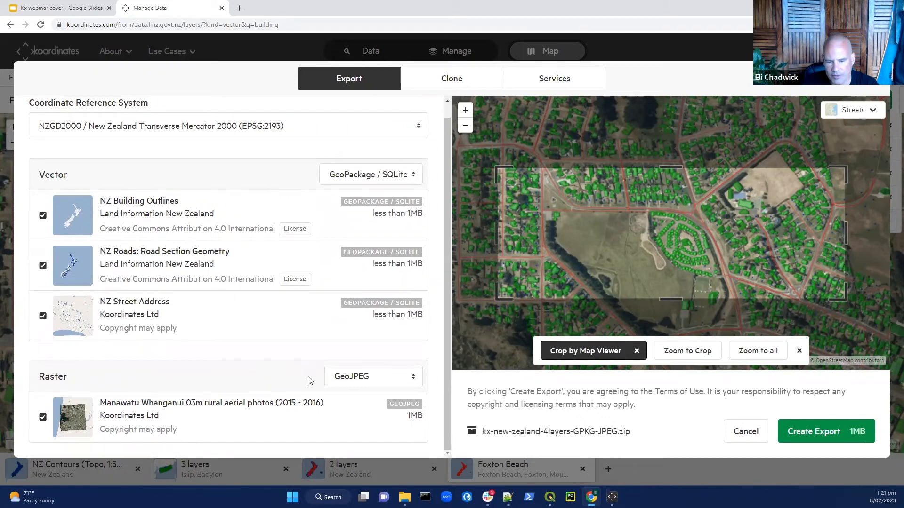
left_click(413, 379)
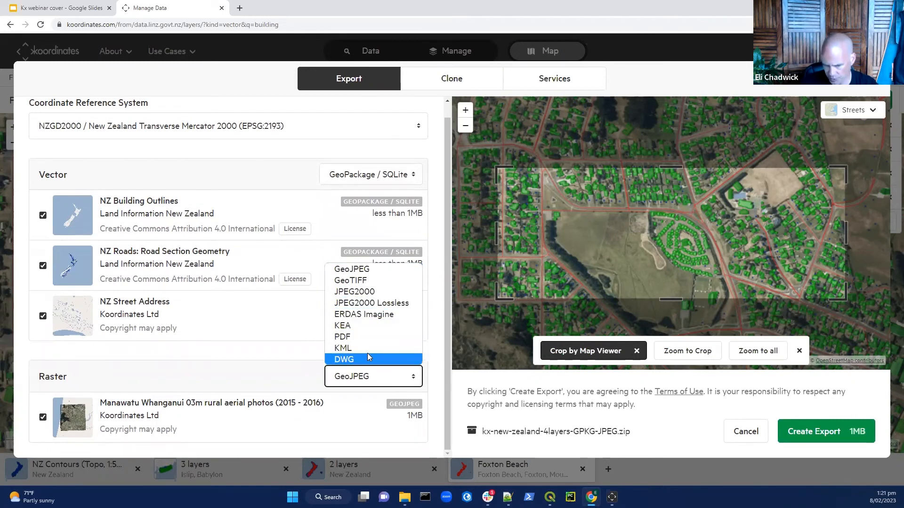
left_click(360, 420)
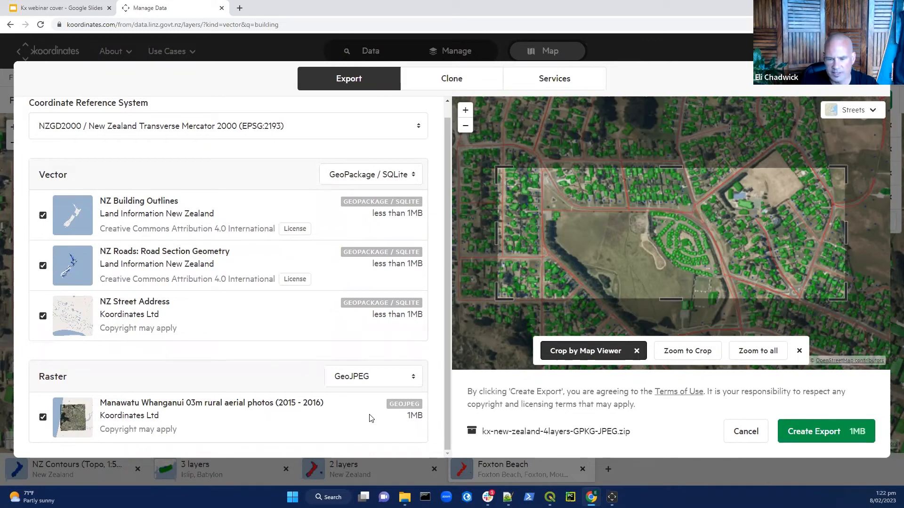
left_click(829, 433)
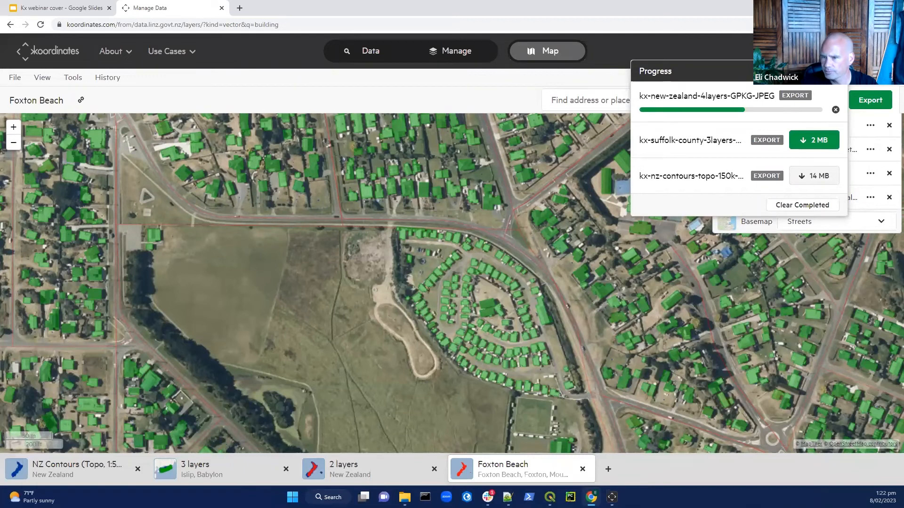
left_click(833, 53)
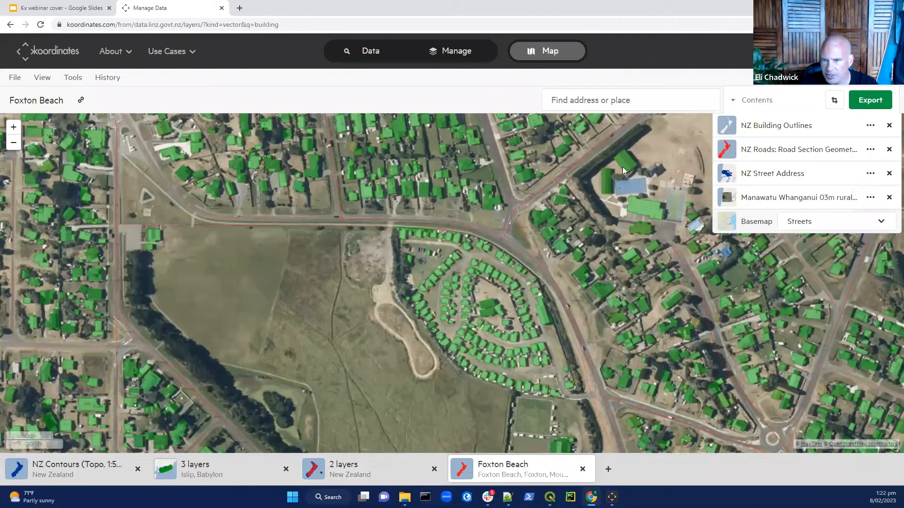
Close all four open map viewers and reopen the data catalogue beside the empty map
left_click(583, 470)
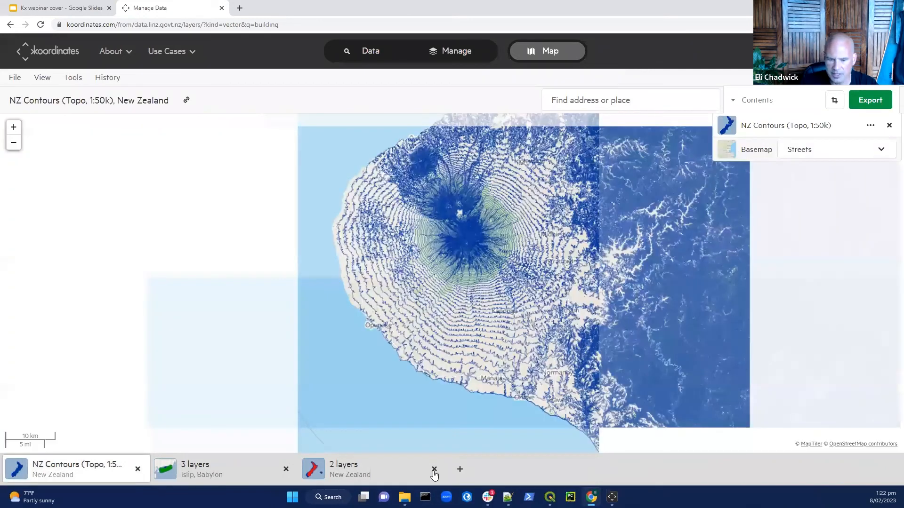
left_click(434, 469)
left_click(286, 469)
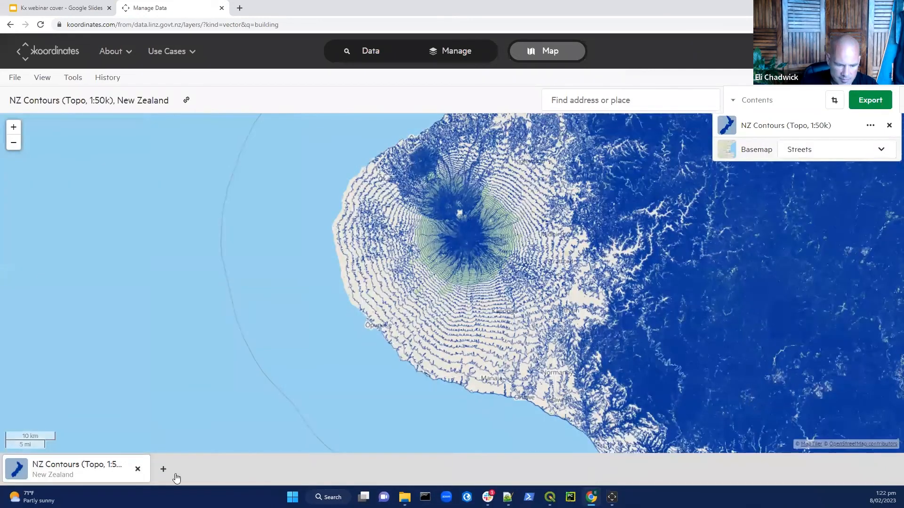
left_click(138, 469)
left_click(366, 52)
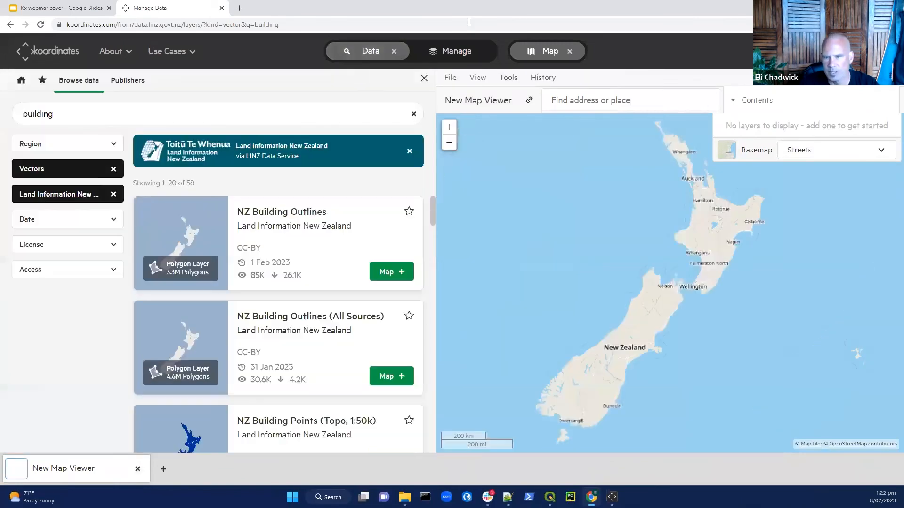
Restore the recently closed three-layer Islip, Babylon map and the Foxton Beach map, and hide the data catalogue
left_click(544, 78)
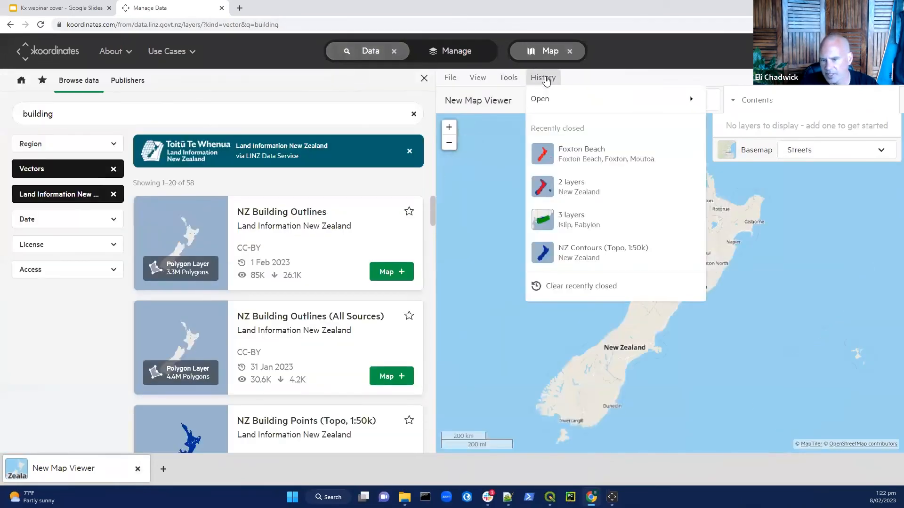
left_click(585, 224)
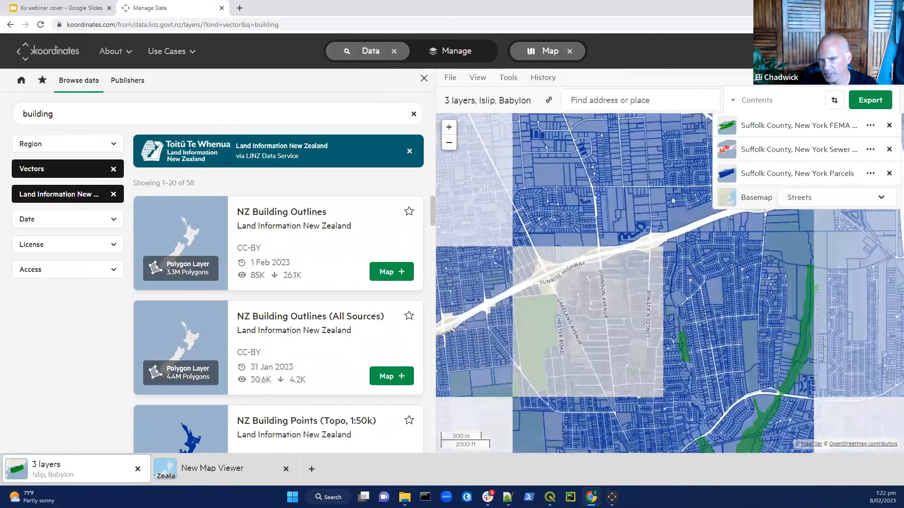
left_click(540, 79)
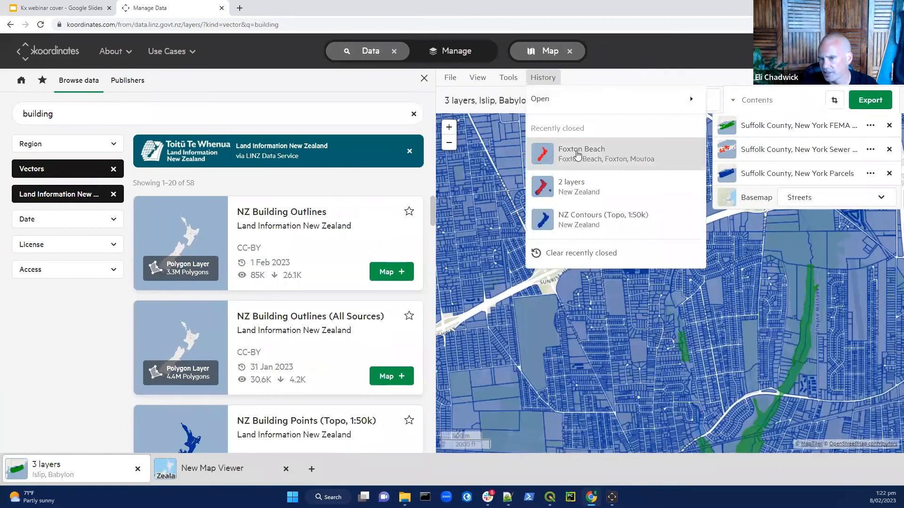
left_click(577, 154)
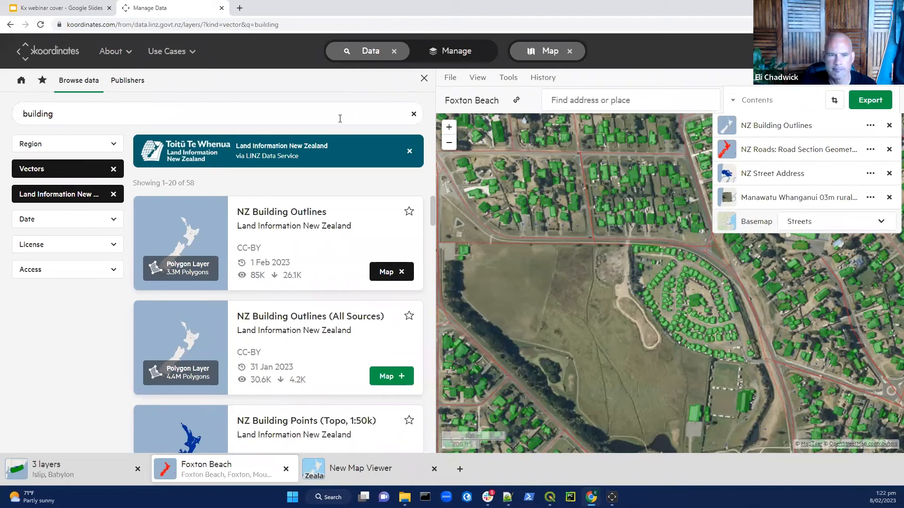
left_click(395, 53)
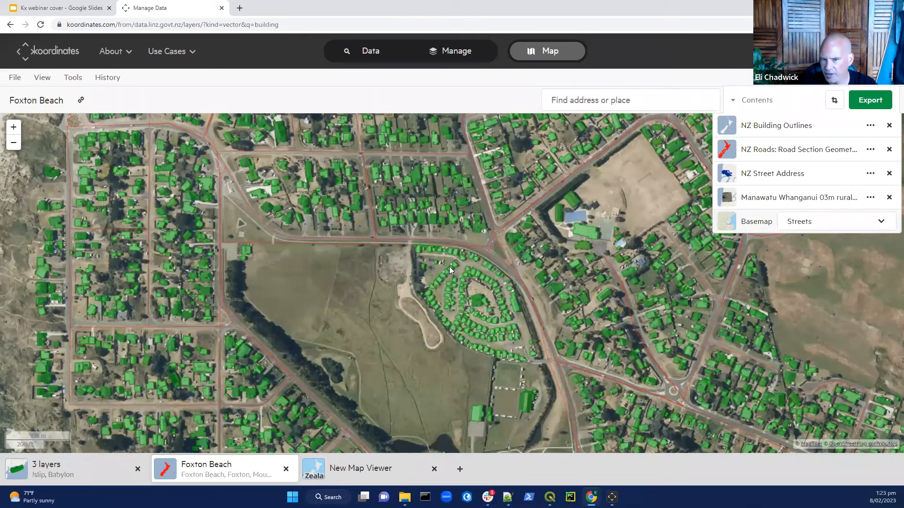
Show the Foxton Beach map's services and copy the layer WMTS capabilities URL for the Manawatu Whanganui 03m rural aerial photos
left_click(870, 100)
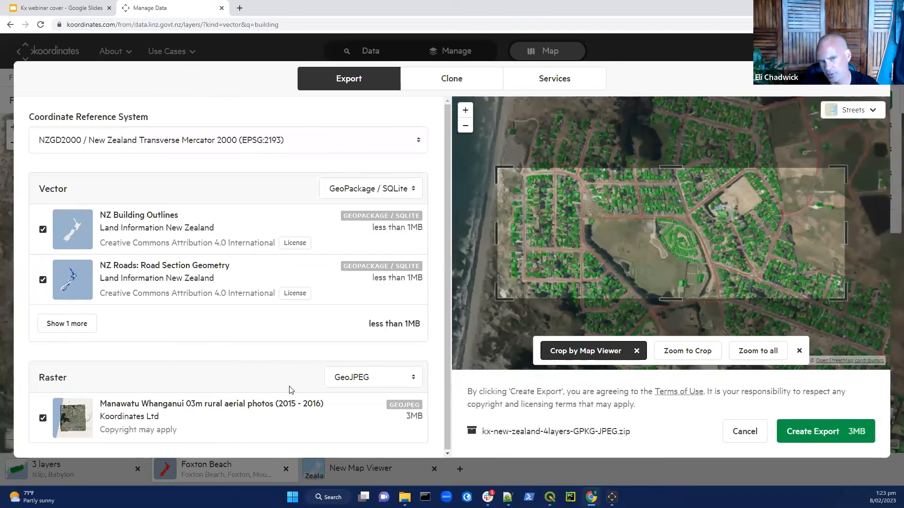
left_click(553, 79)
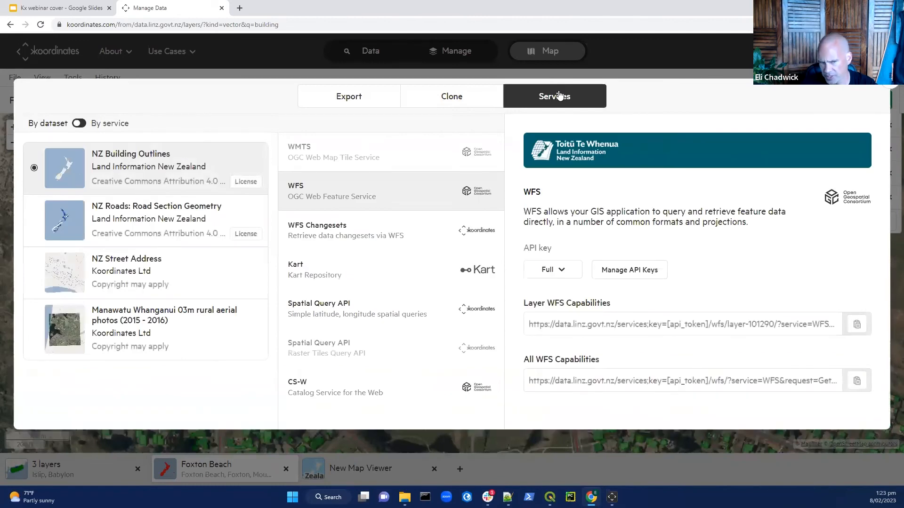
left_click(145, 313)
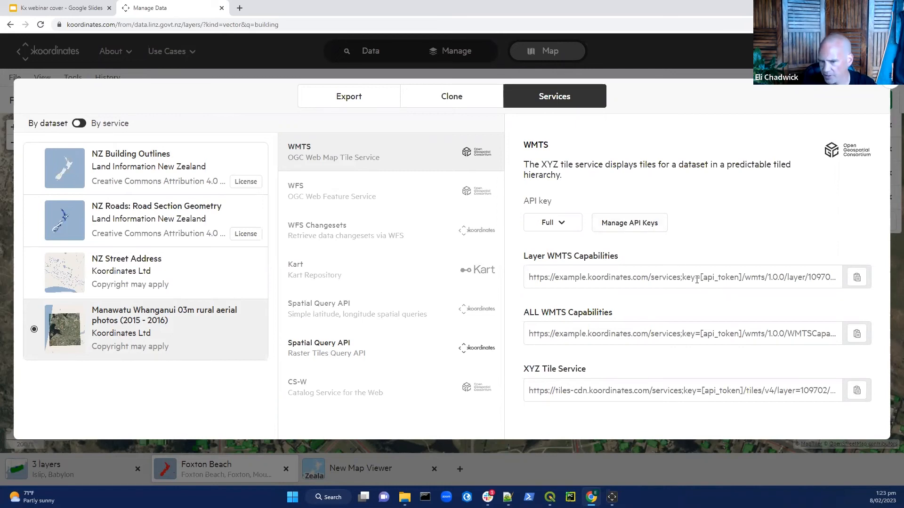
left_click(856, 278)
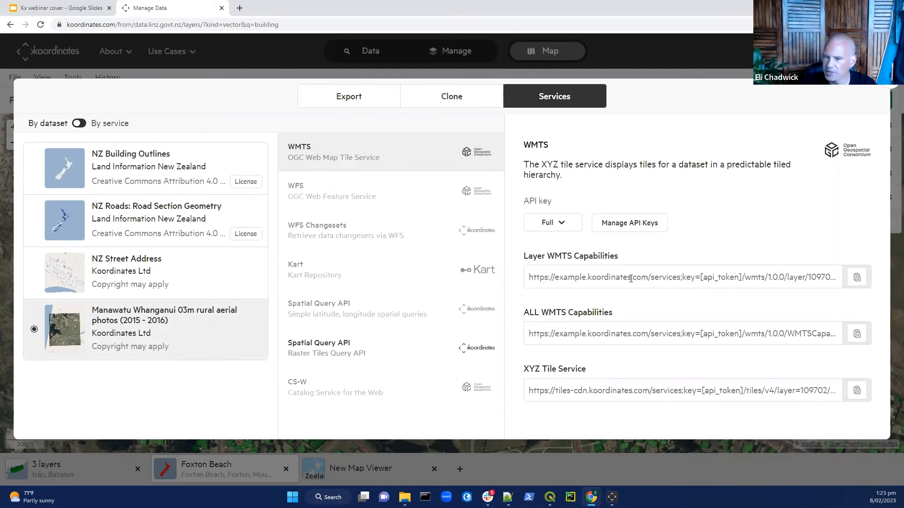
Explore WFS changesets for NZ Building Outlines, selecting the revisions from 31 October 2022 to 30 January 2023, and close without generating one
left_click(144, 168)
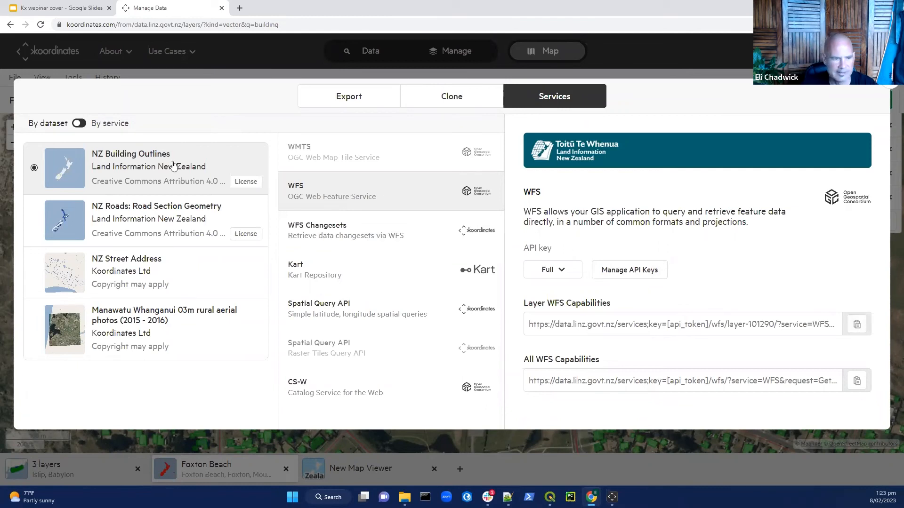
left_click(332, 231)
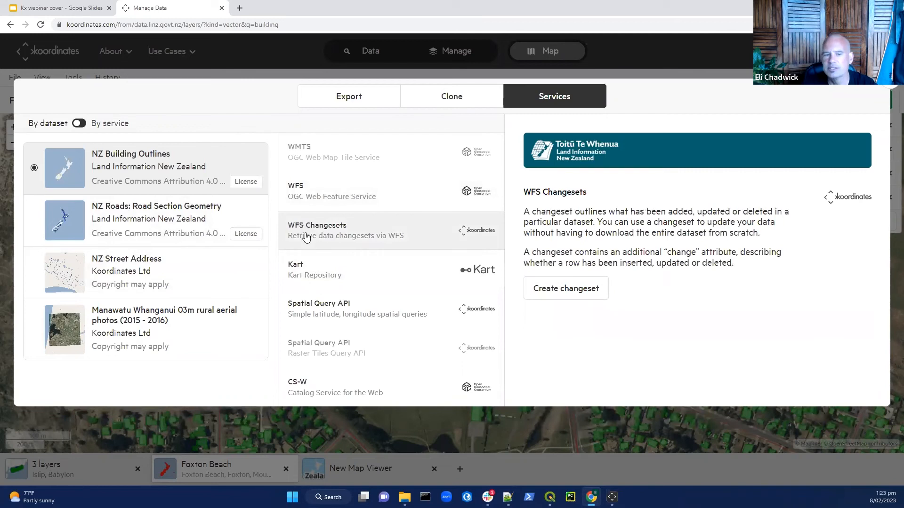
left_click(572, 290)
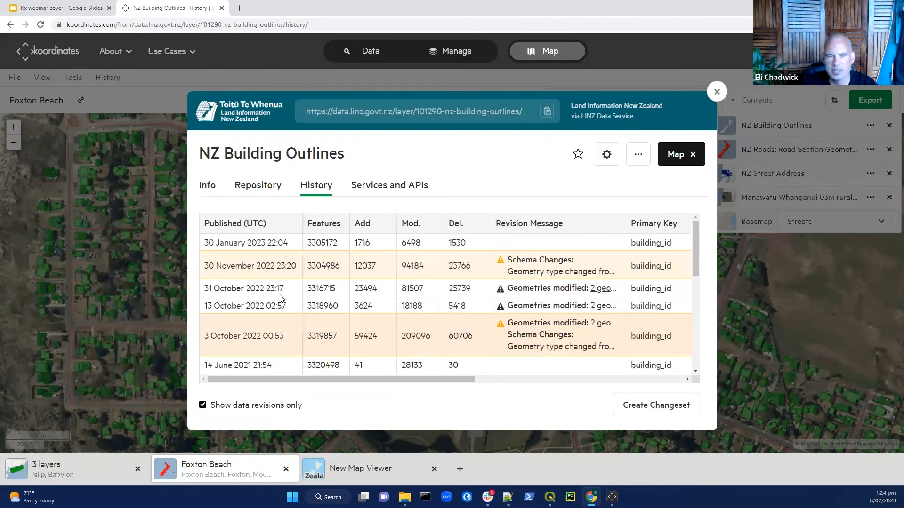
left_click(661, 410)
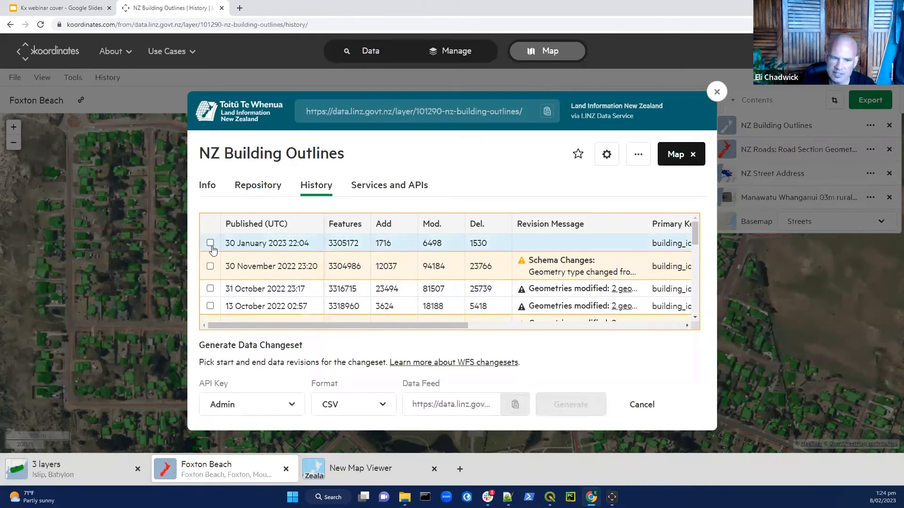
left_click(210, 288)
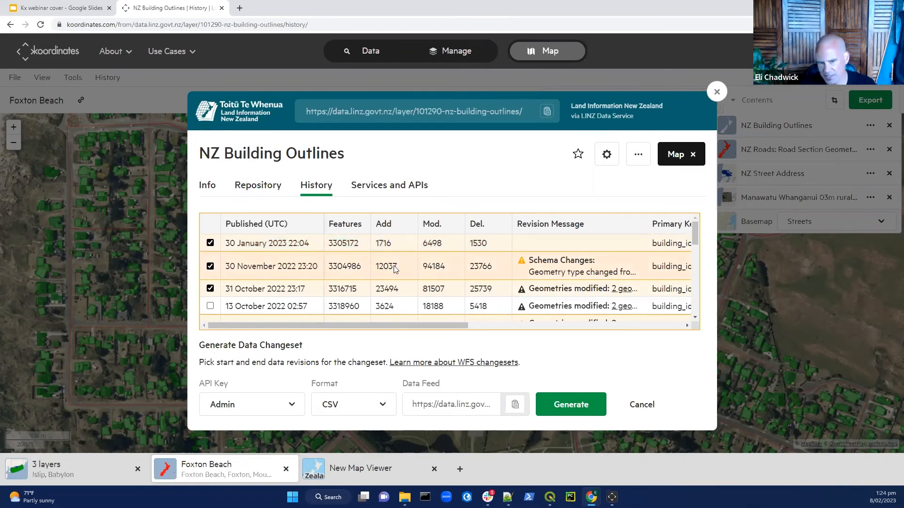
left_click(717, 91)
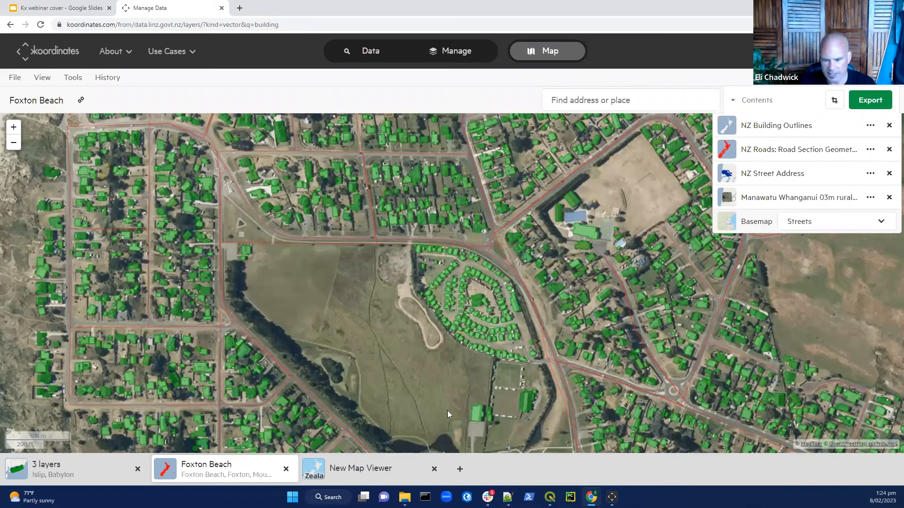
Switch to the Koordinates desktop app, hide its progress list and map viewer, and display the starred datasets
mouse_move(612, 497)
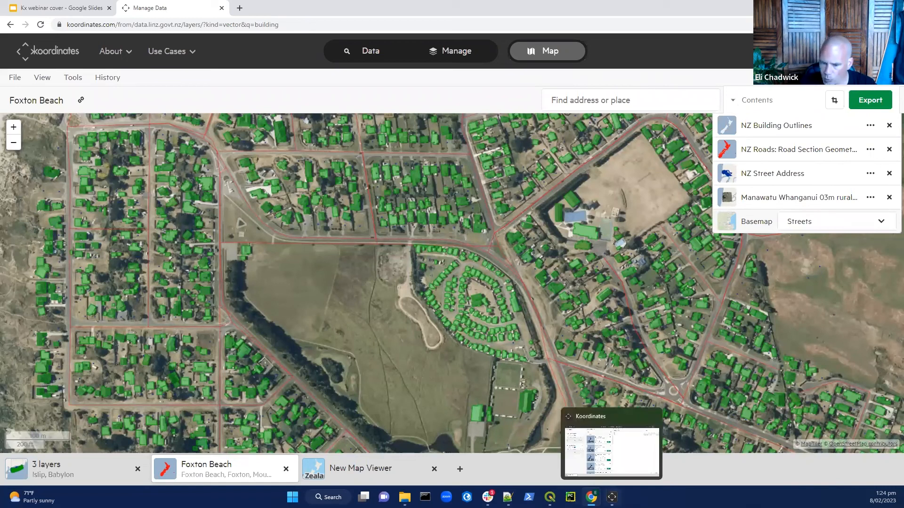
left_click(612, 497)
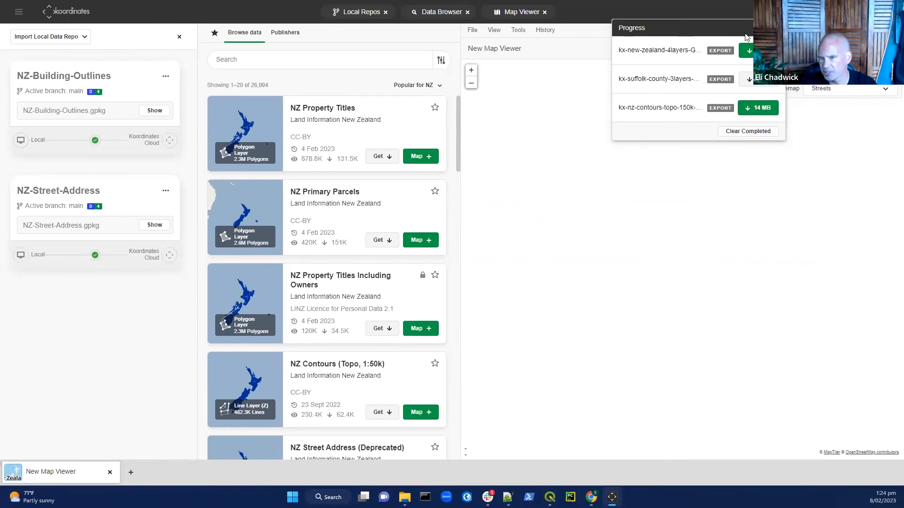
left_click(775, 27)
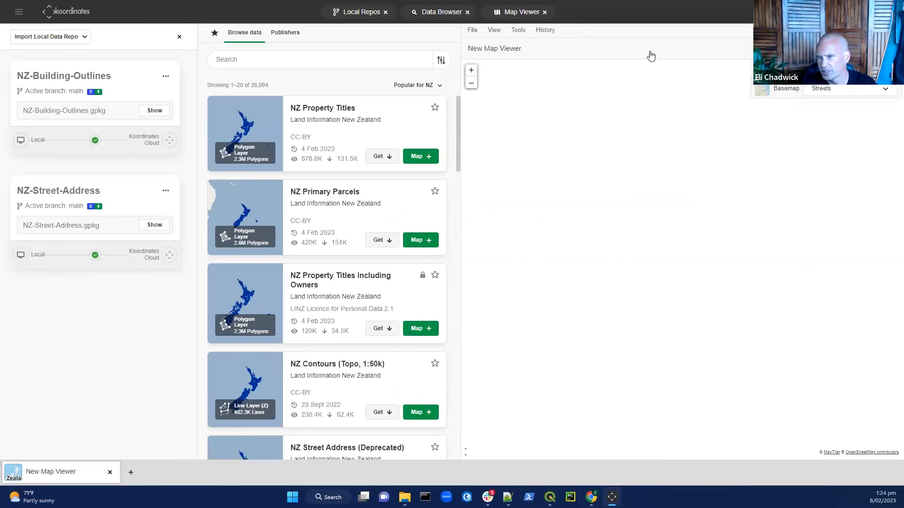
left_click(544, 13)
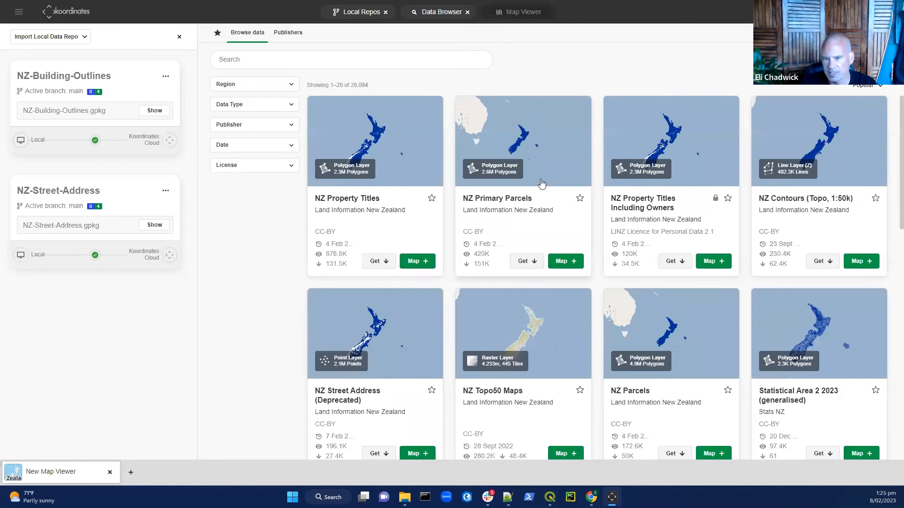
left_click(217, 33)
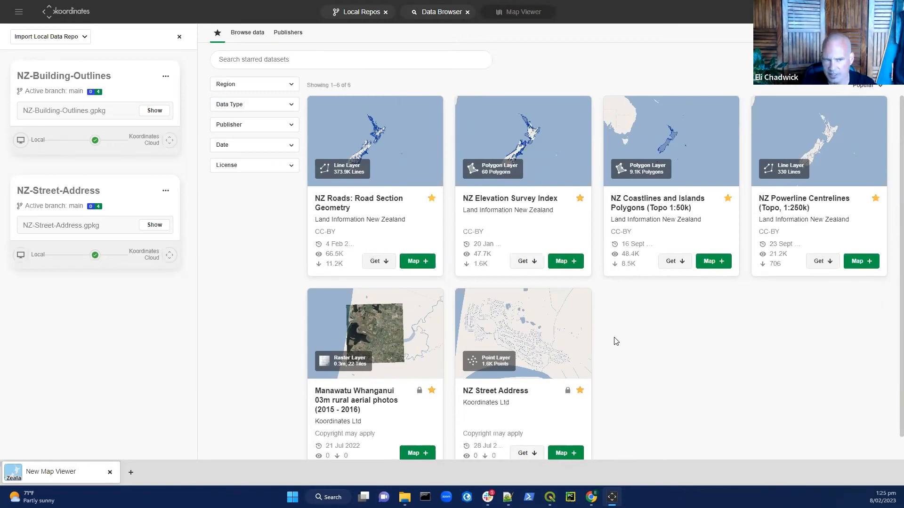
Open the NZ-Building-Outlines local repository to examine its revision history on the main branch
left_click(64, 102)
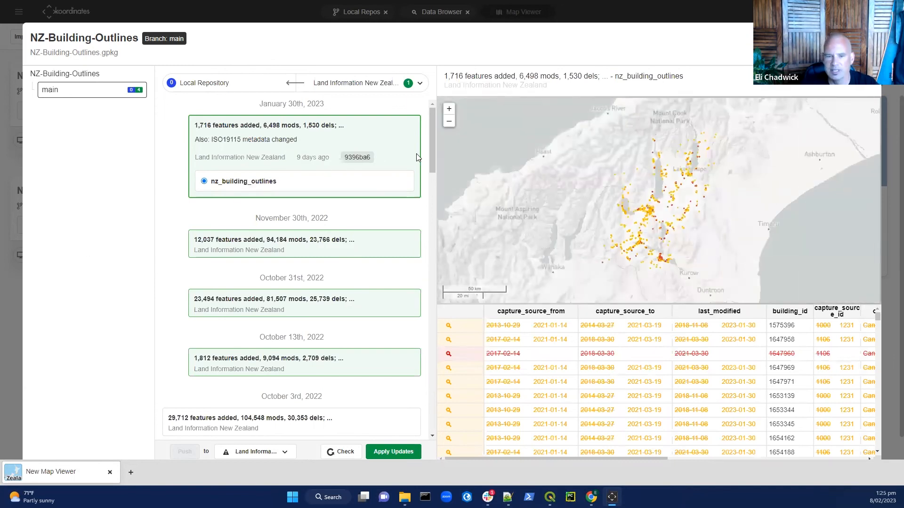
Examine the NZ-Building-Outlines revision history from January 30th, 2023 back to the earliest revision, and return to the most recent updates
scroll(426, 164, "down", 10)
scroll(434, 299, "down", 8)
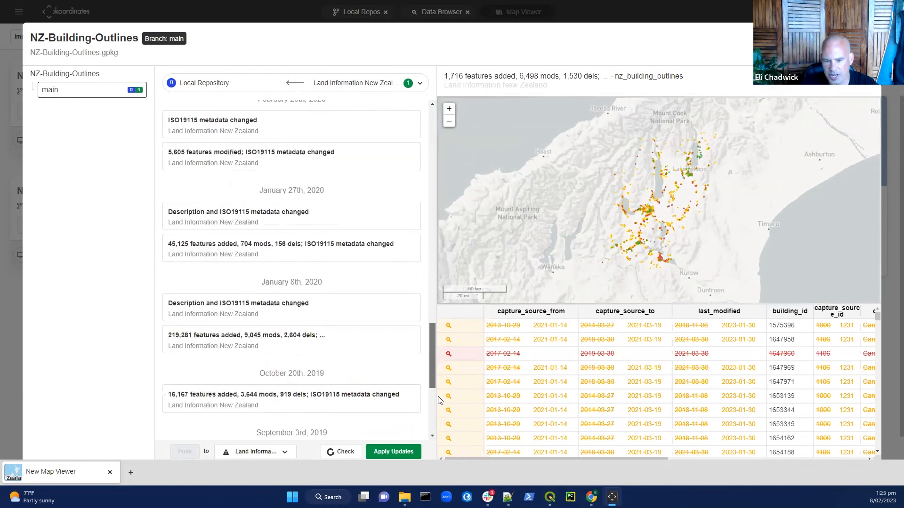
scroll(239, 417, "down", 3)
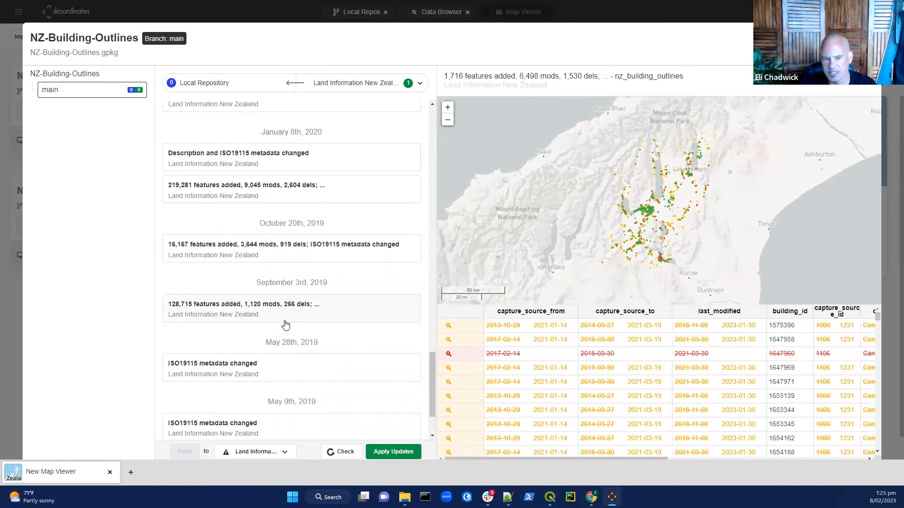
scroll(410, 391, "down", 2)
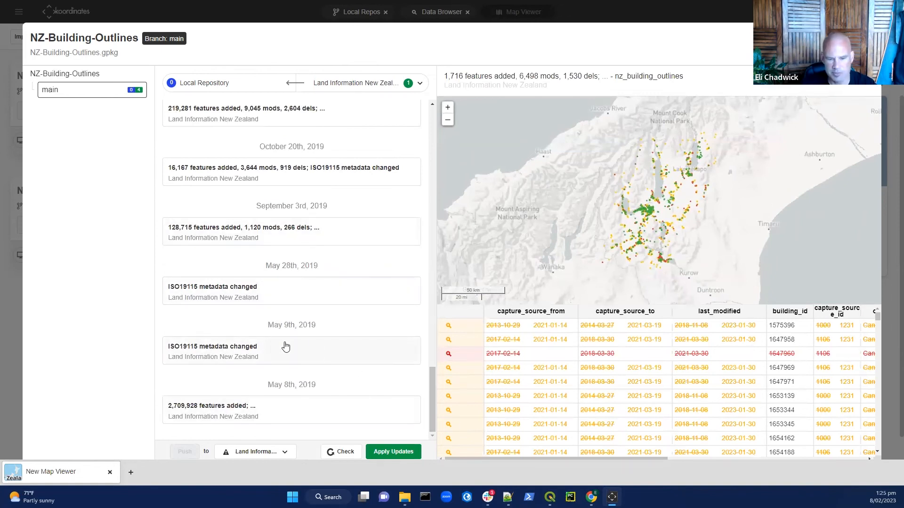
left_click_drag(430, 392, 461, 122)
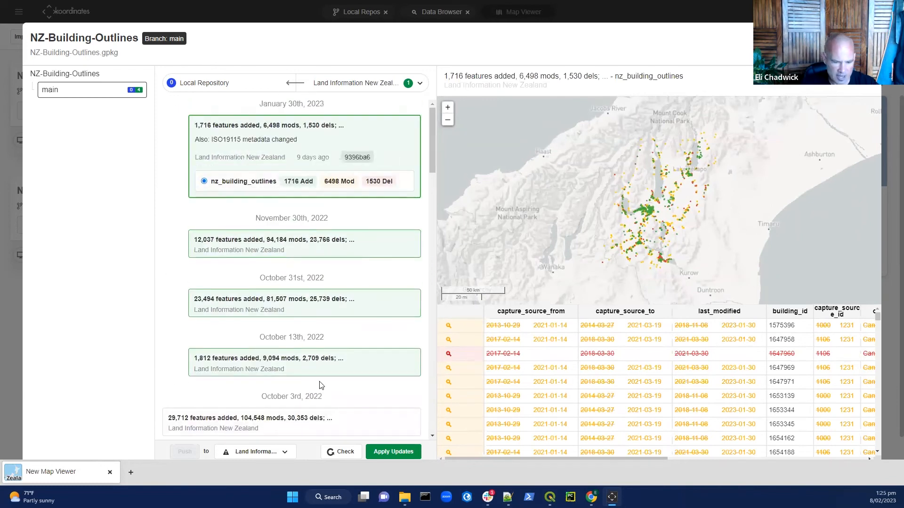
scroll(318, 383, "down", 2)
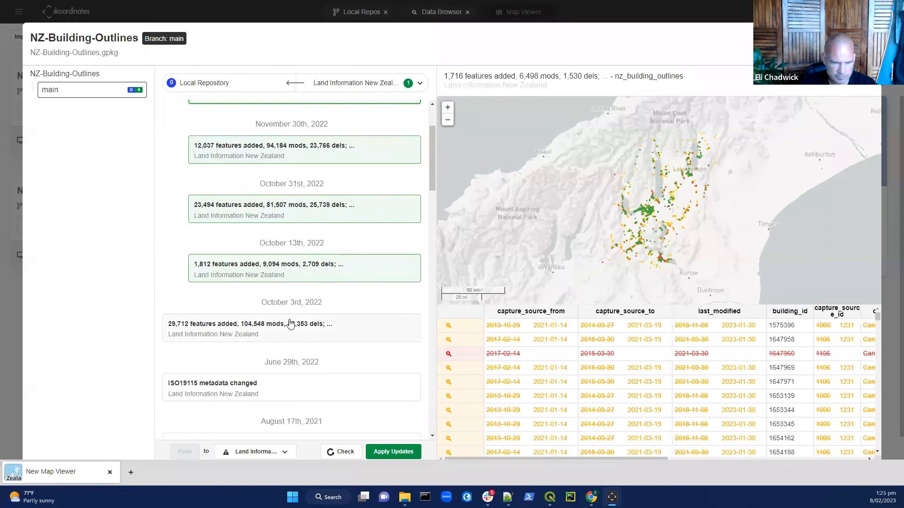
scroll(329, 262, "up", 1)
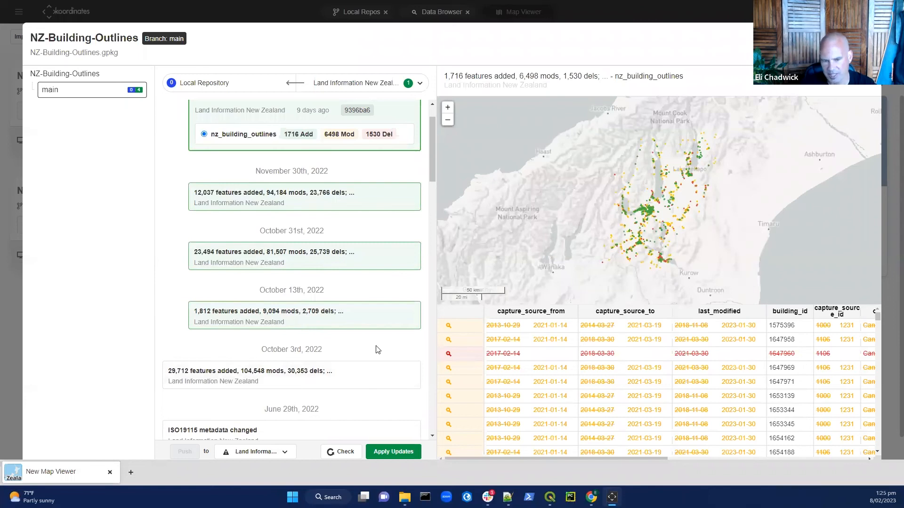
Inspect the mapped and tabular feature changes of the October 13th, 2022 revision, and close the repository history
left_click(323, 320)
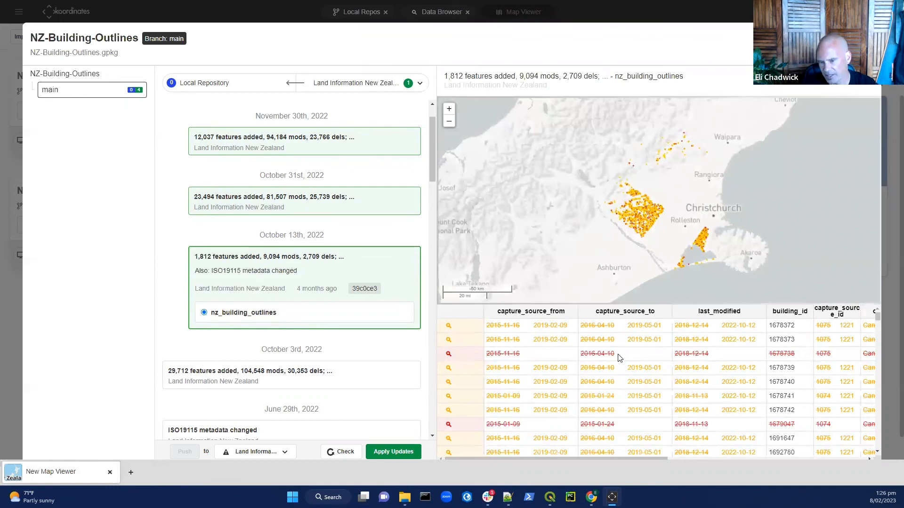
scroll(620, 358, "down", 5)
scroll(621, 359, "up", 5)
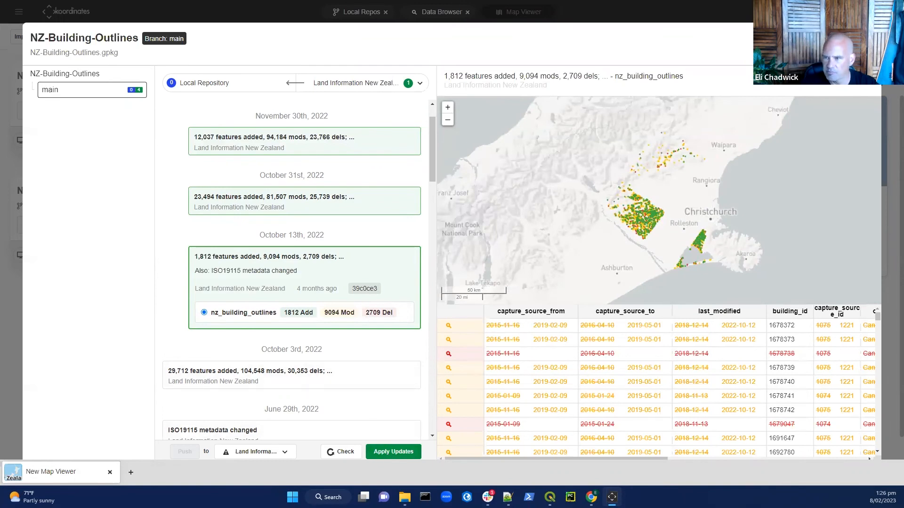
left_click(869, 39)
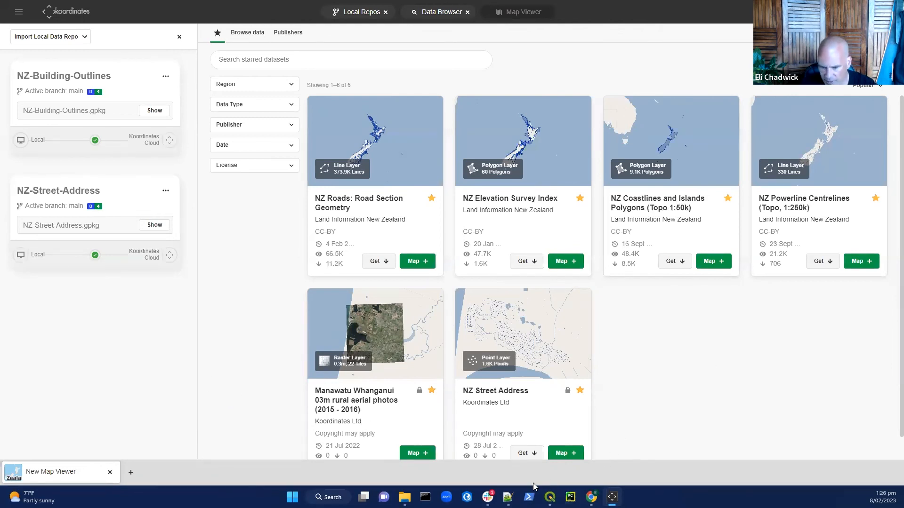
Switch to QGIS and read the NZ Property Titles dataset details in the Koordinates plugin, closing them when done
left_click(549, 497)
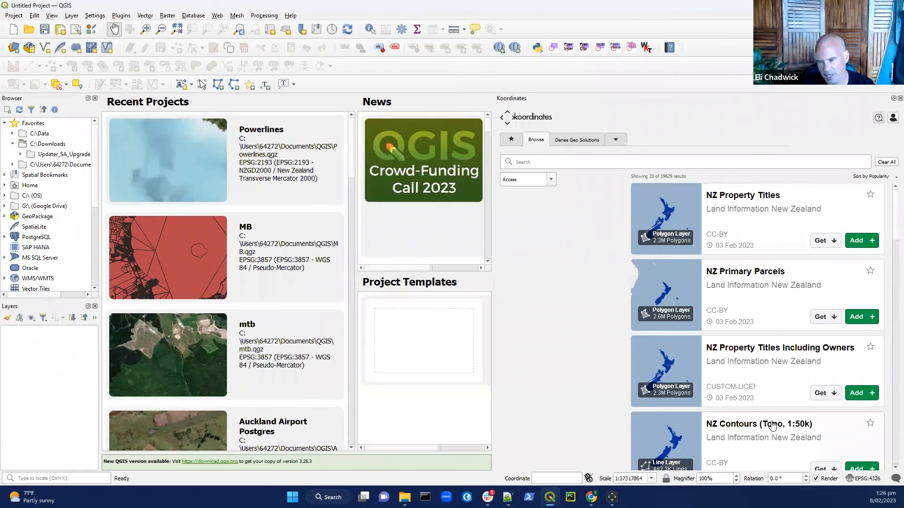
left_click(743, 204)
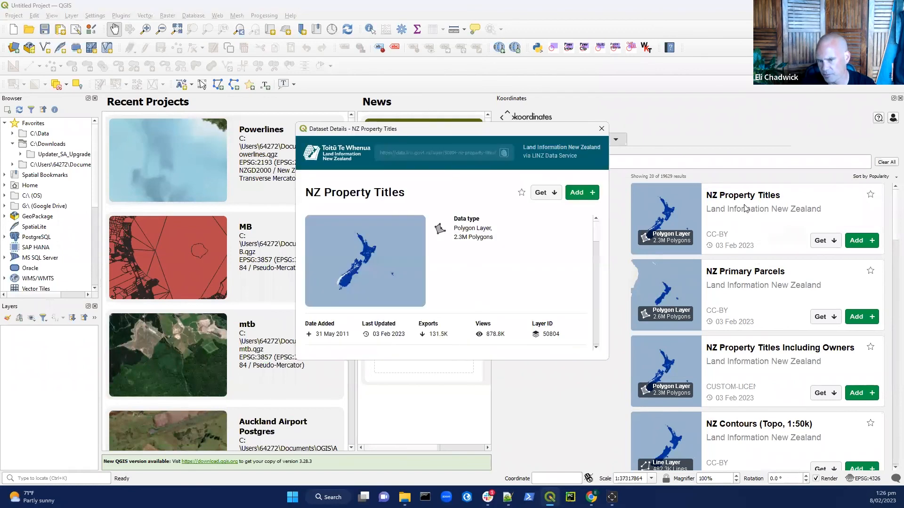
scroll(542, 268, "down", 5)
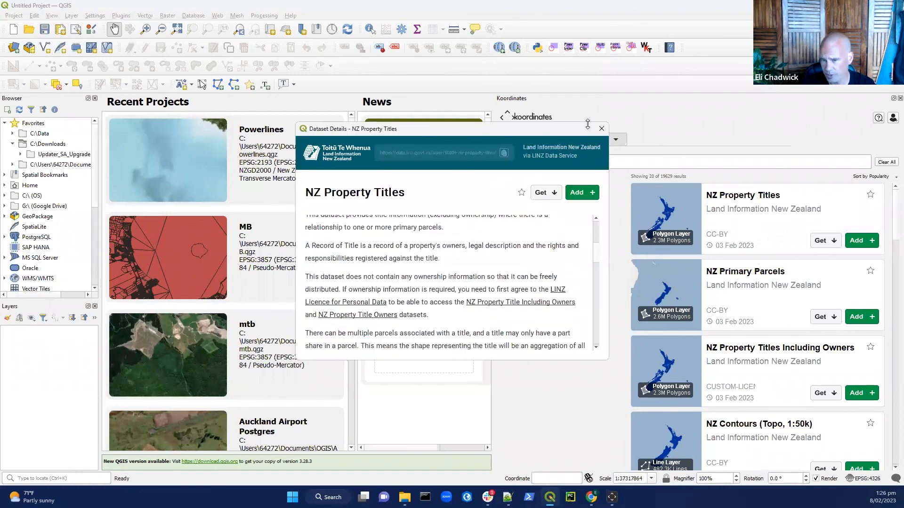
left_click(602, 128)
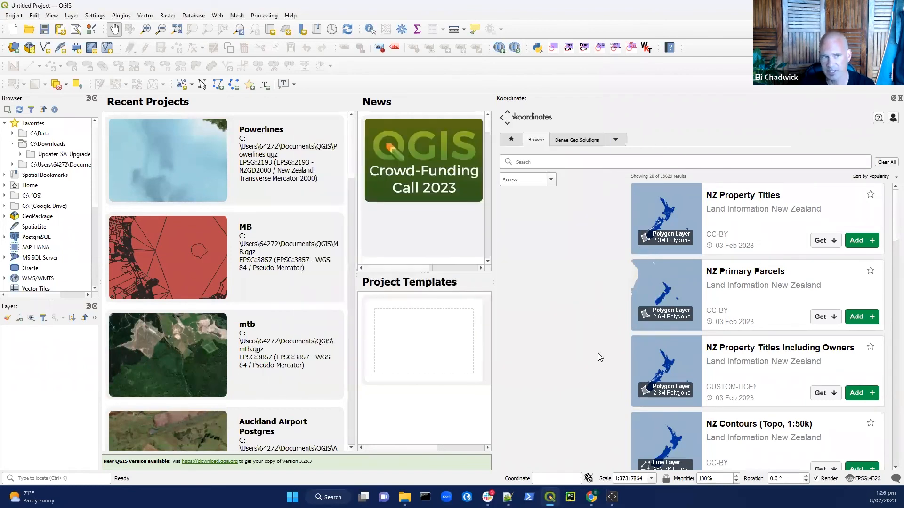
Add the NZ Property Titles layer to the QGIS project, inspect its polygons up close, and keep the project open without saving
left_click(855, 240)
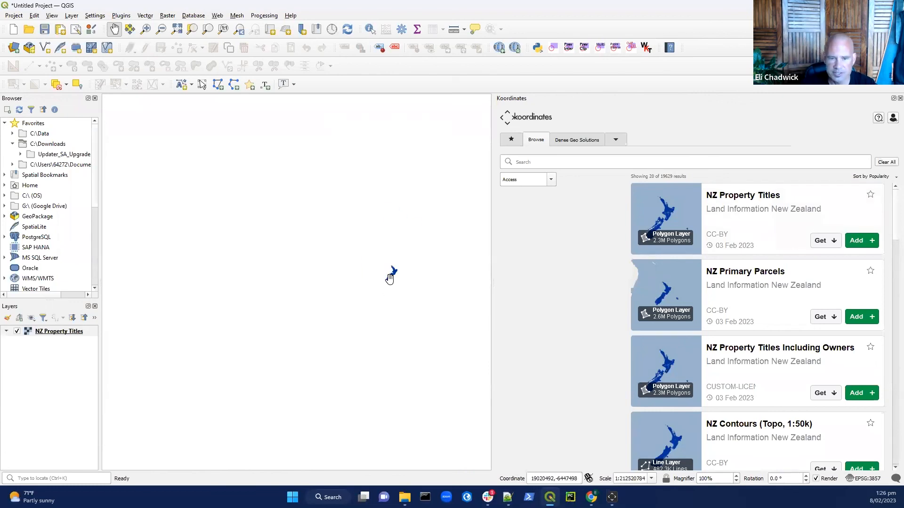
scroll(394, 271, "up", 4)
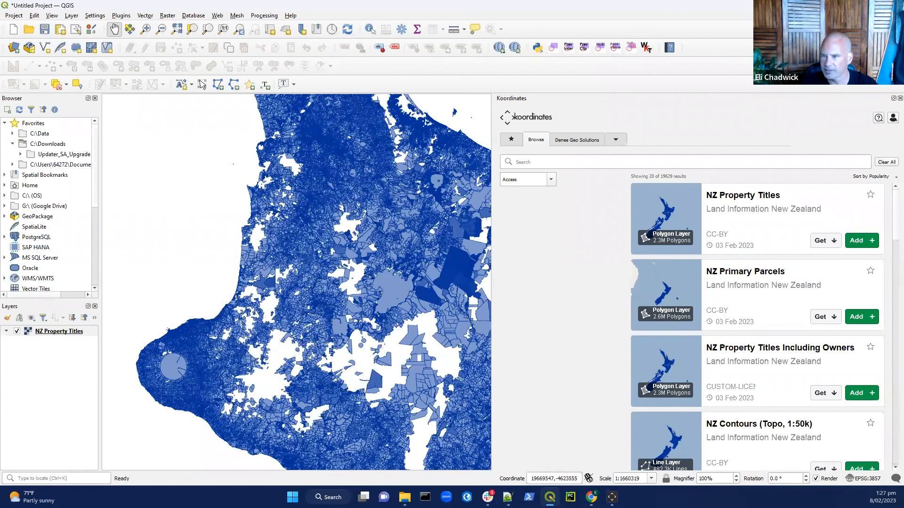
left_click(893, 6)
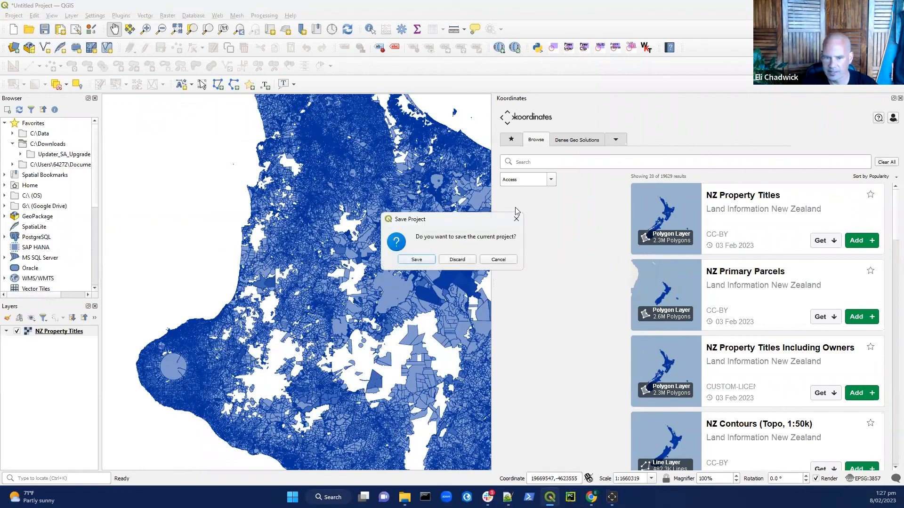
left_click(498, 260)
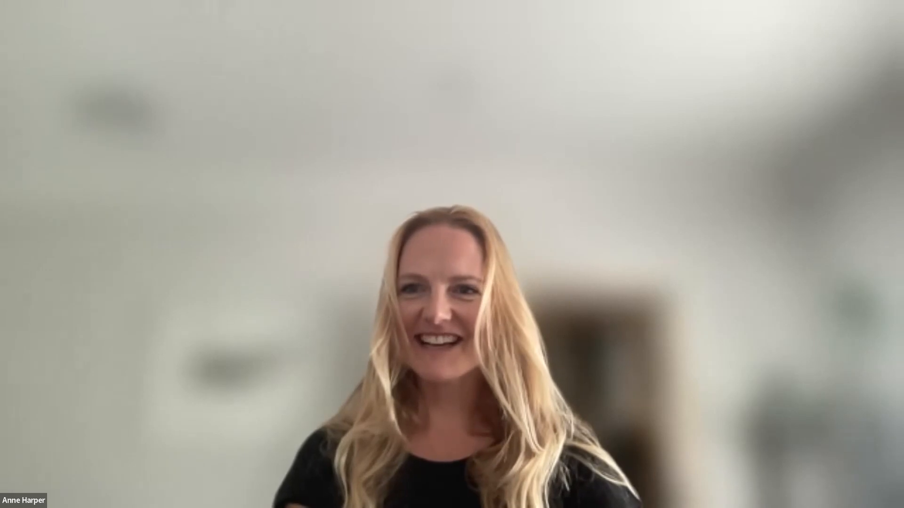